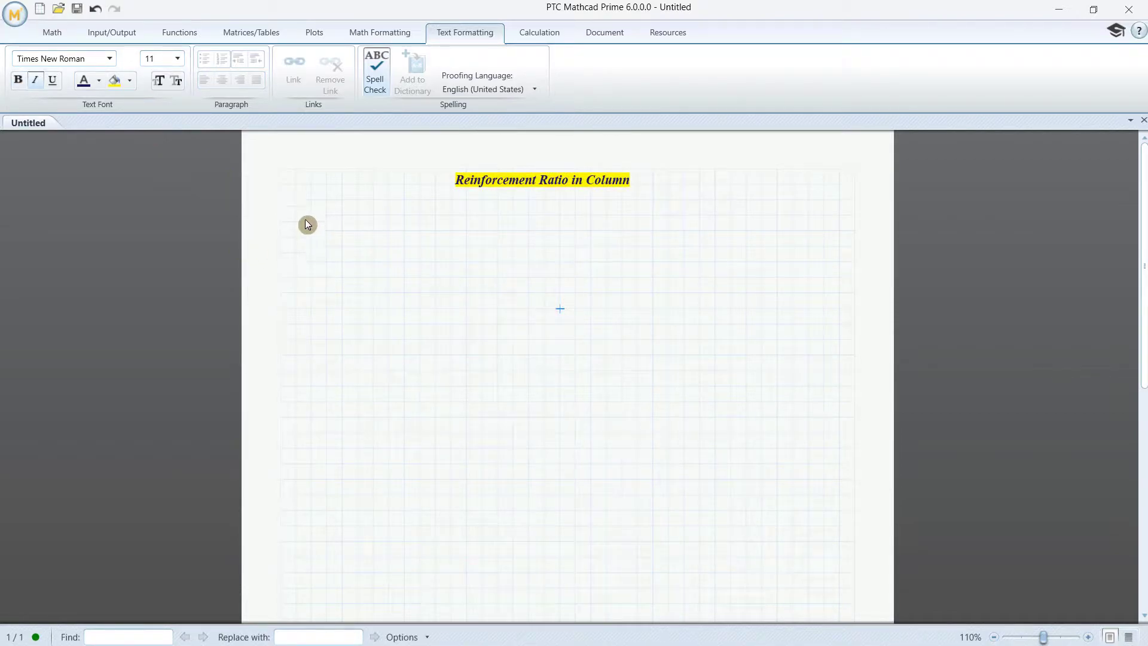
- Add a text region reading "Ratio in Rectangular Column" at the left margin below the worksheet title
click(285, 219)
text(Do)
key(BackSpace)
key(BackSpace)
key(BackSpace)
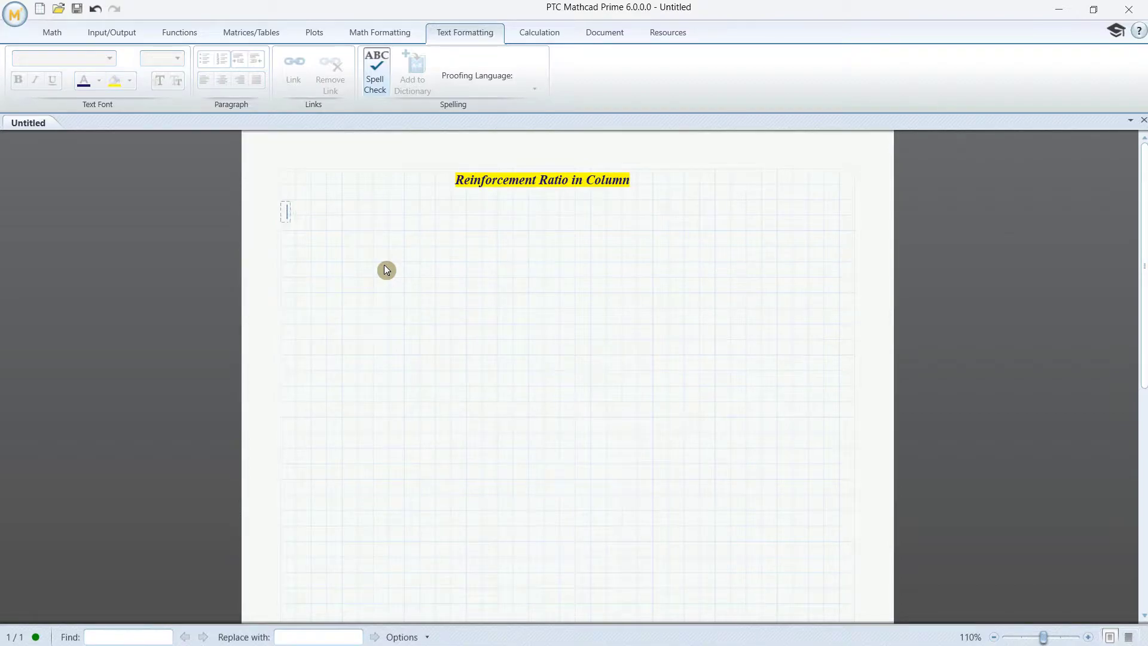
key(ctrl+t)
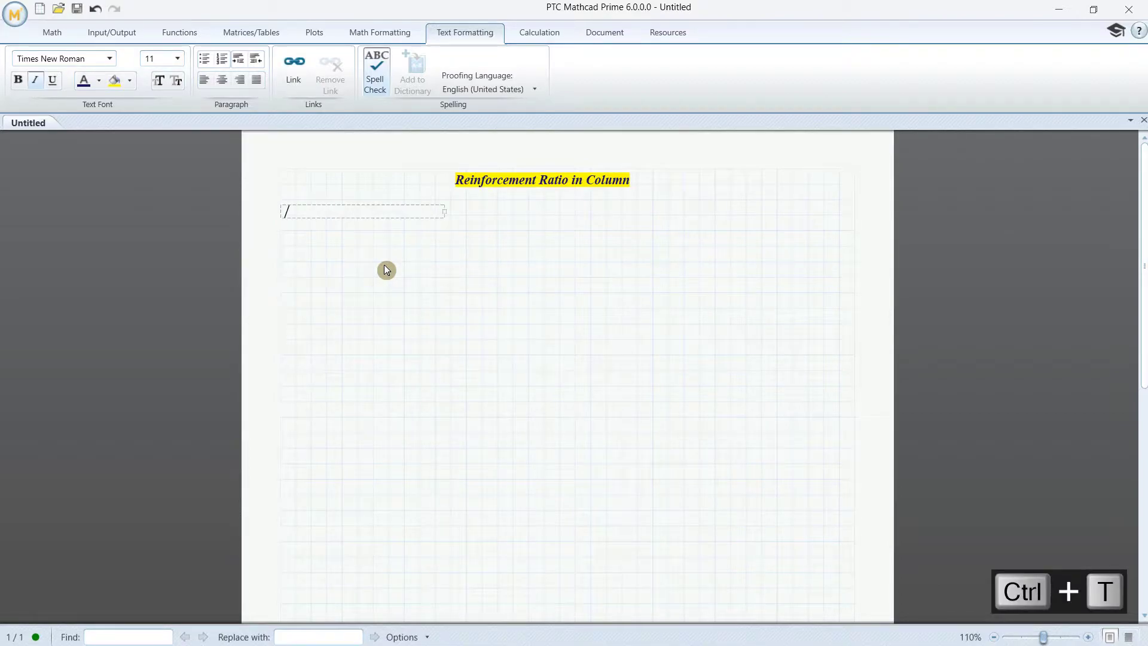
text(Ratio )
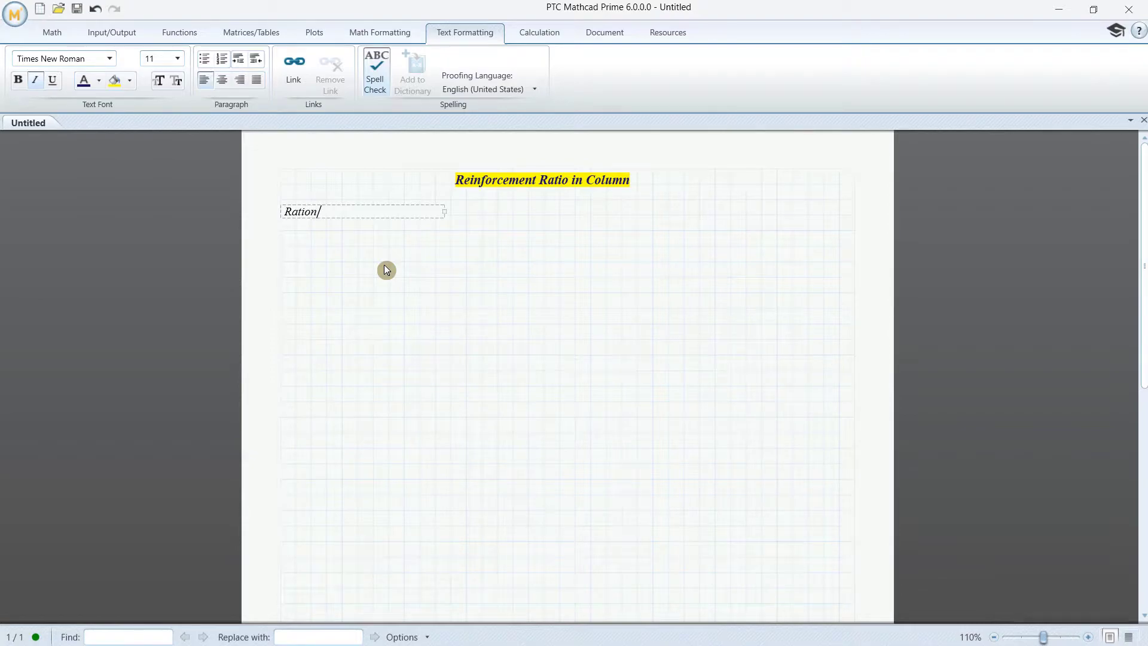
text(in Rectangulatr)
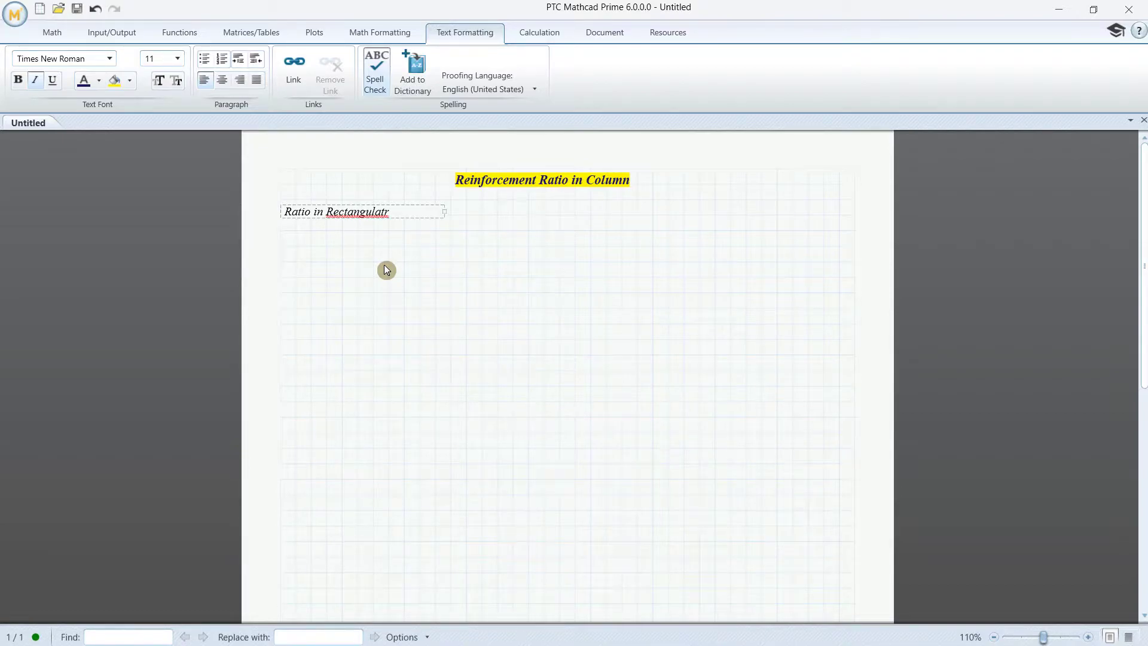
key(BackSpace)
key(BackSpace)
text(r Column)
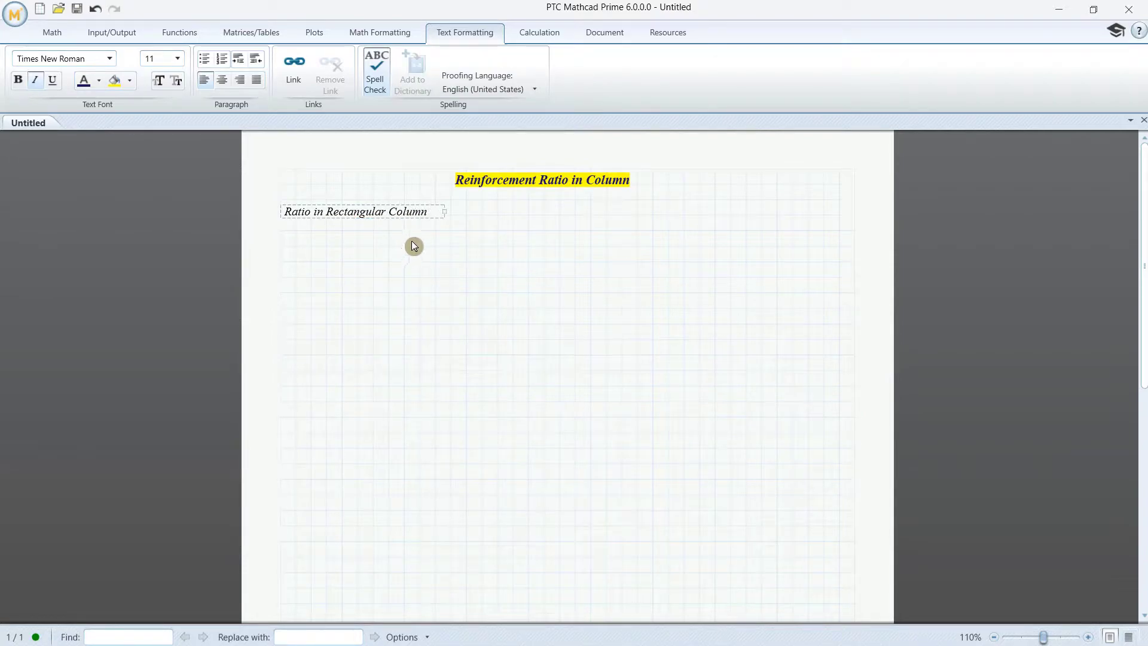
- Format the "Ratio in Rectangular Column" heading as bold with the current font colour and a yellow highlight
drag(430, 212, 283, 213)
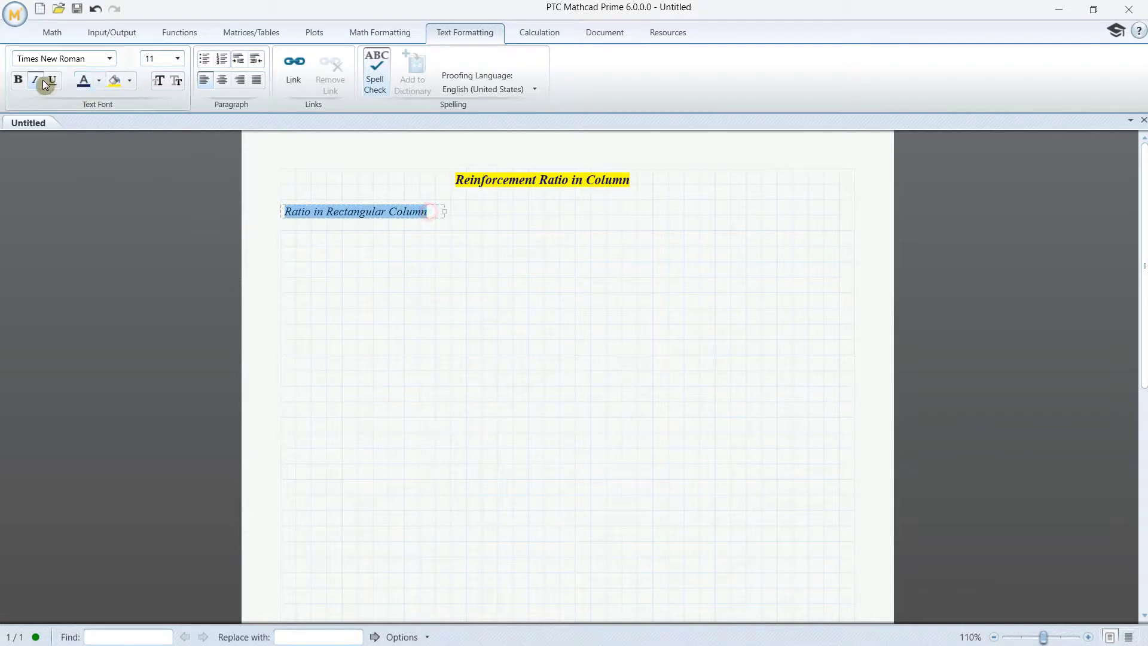
click(18, 79)
click(83, 81)
click(114, 81)
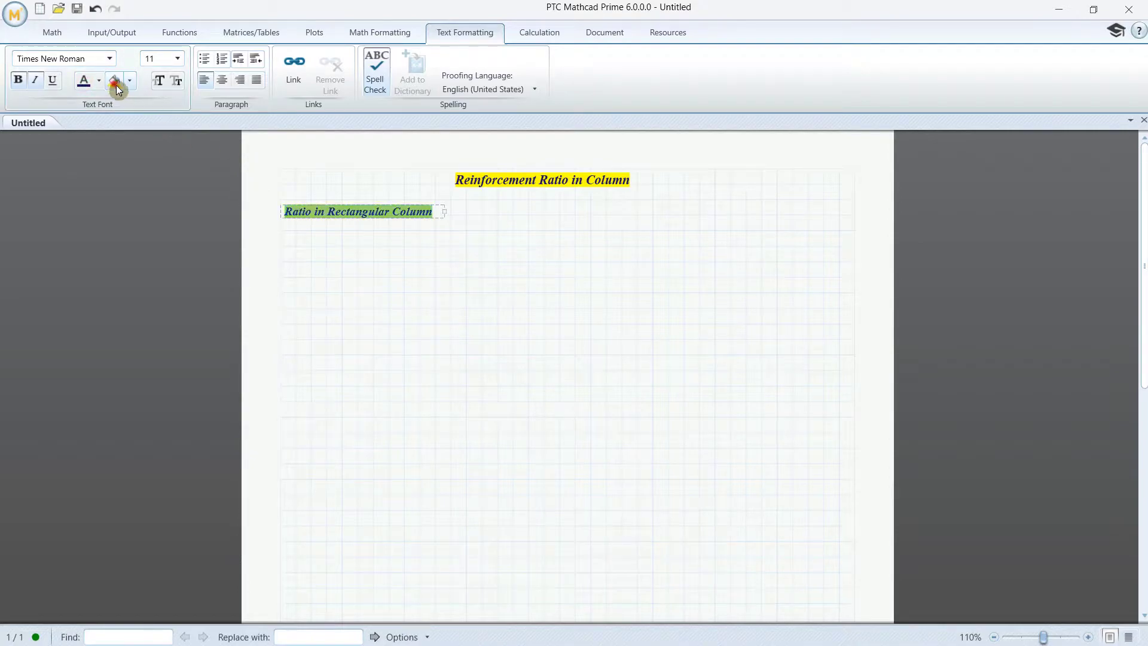
click(432, 262)
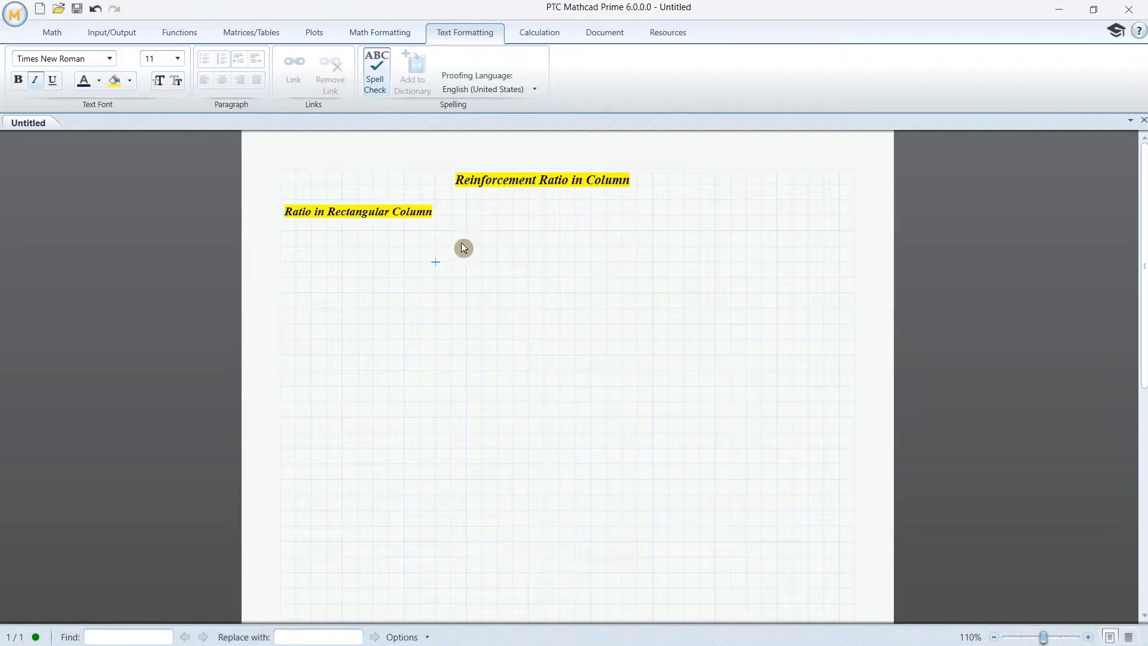
- Insert the PHOTO COLUMN image from the Desktop below the "Ratio in Rectangular Column" heading
click(310, 251)
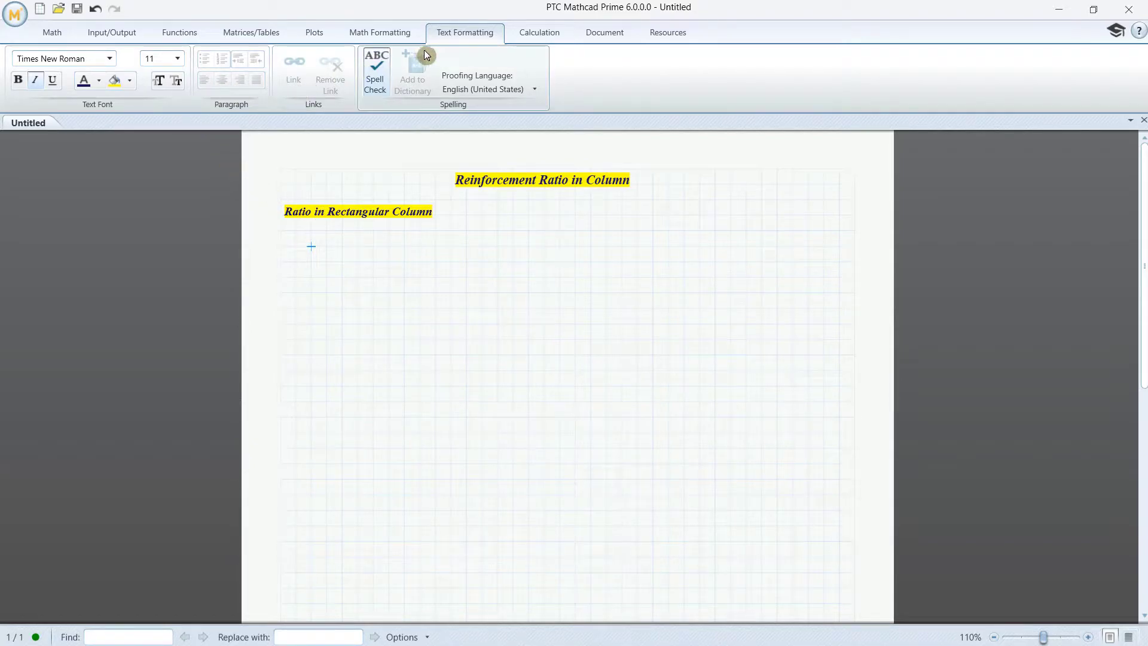
click(611, 34)
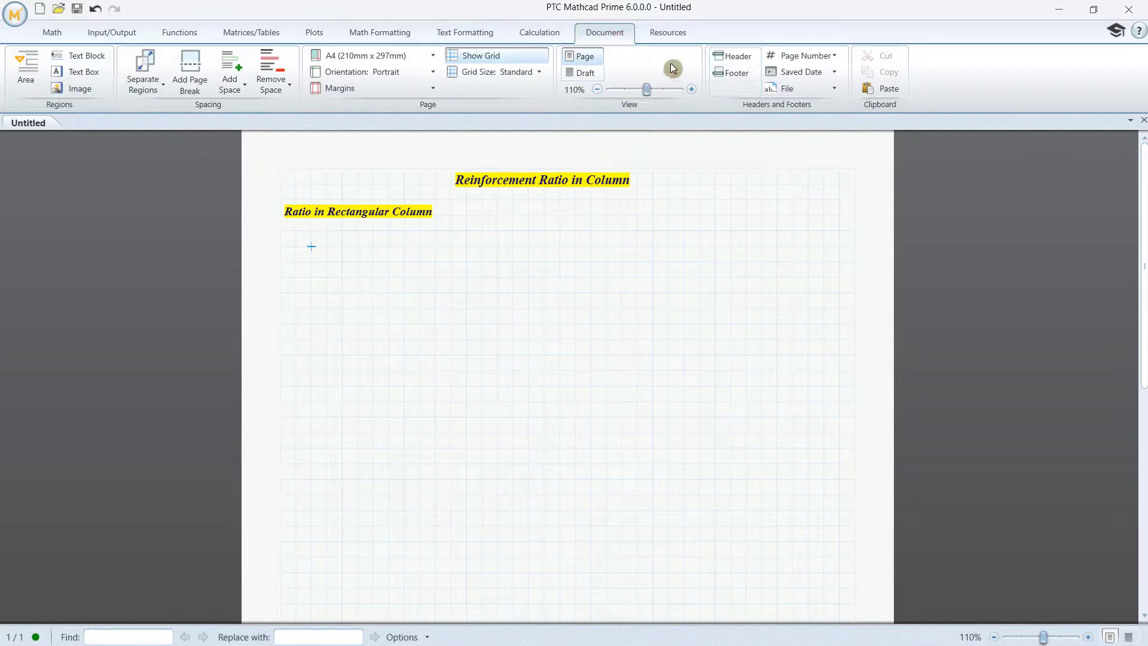
click(87, 89)
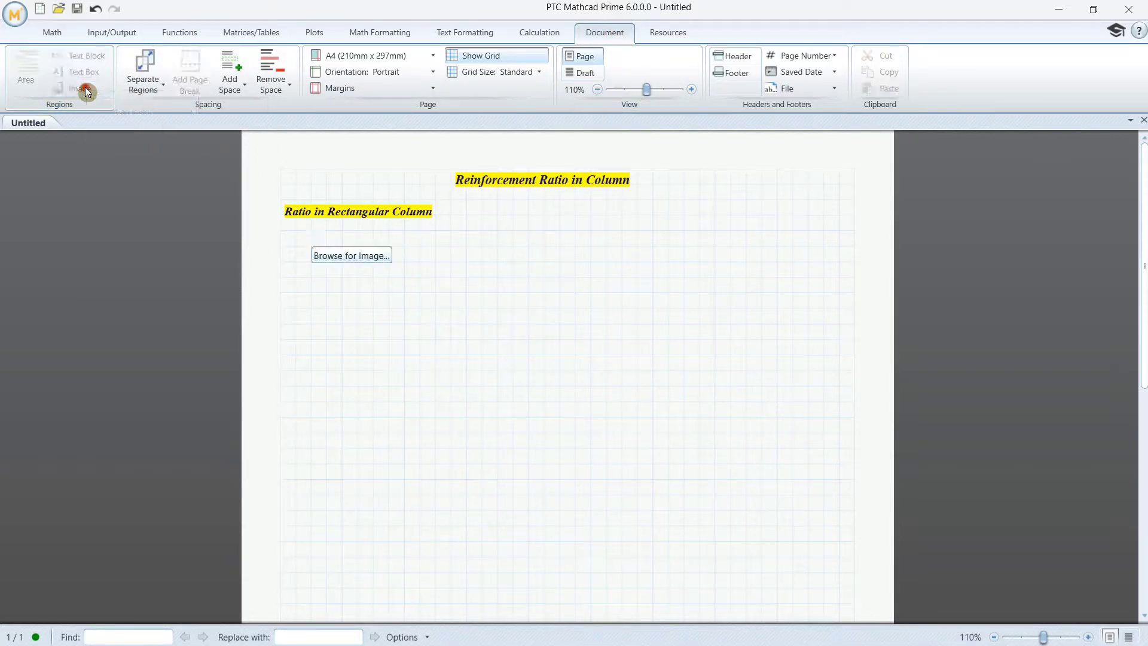
click(354, 261)
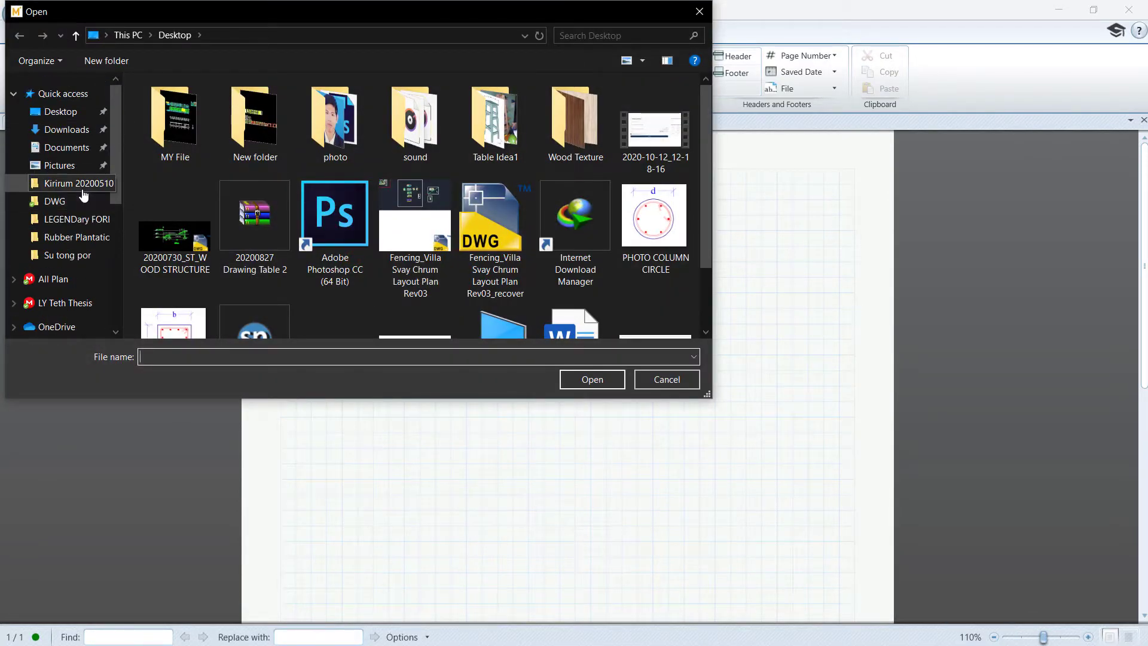
click(59, 111)
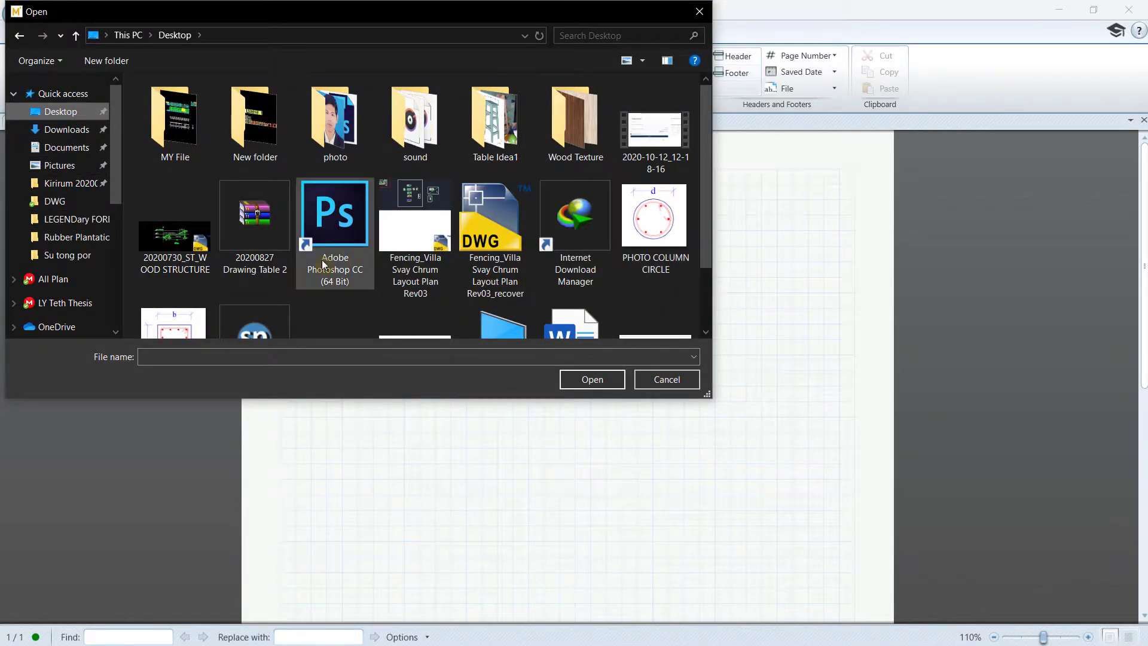
scroll(354, 254, down, 2)
click(173, 266)
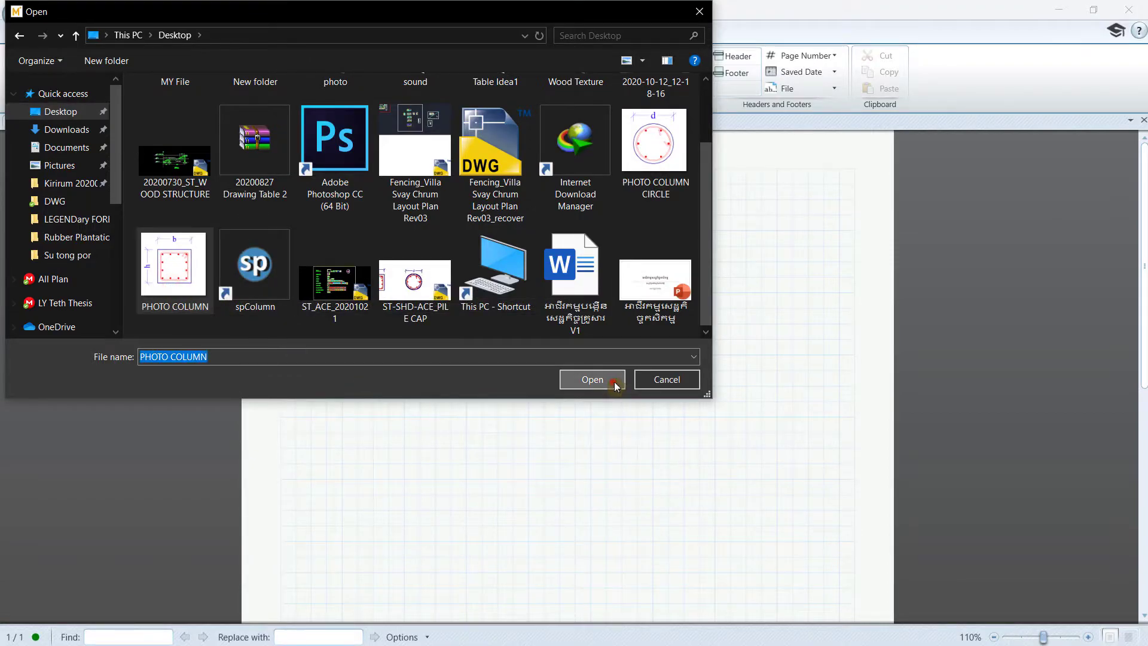
click(613, 383)
- Shrink the inserted column image so its right edge roughly lines up with the end of the section heading
drag(682, 424, 436, 316)
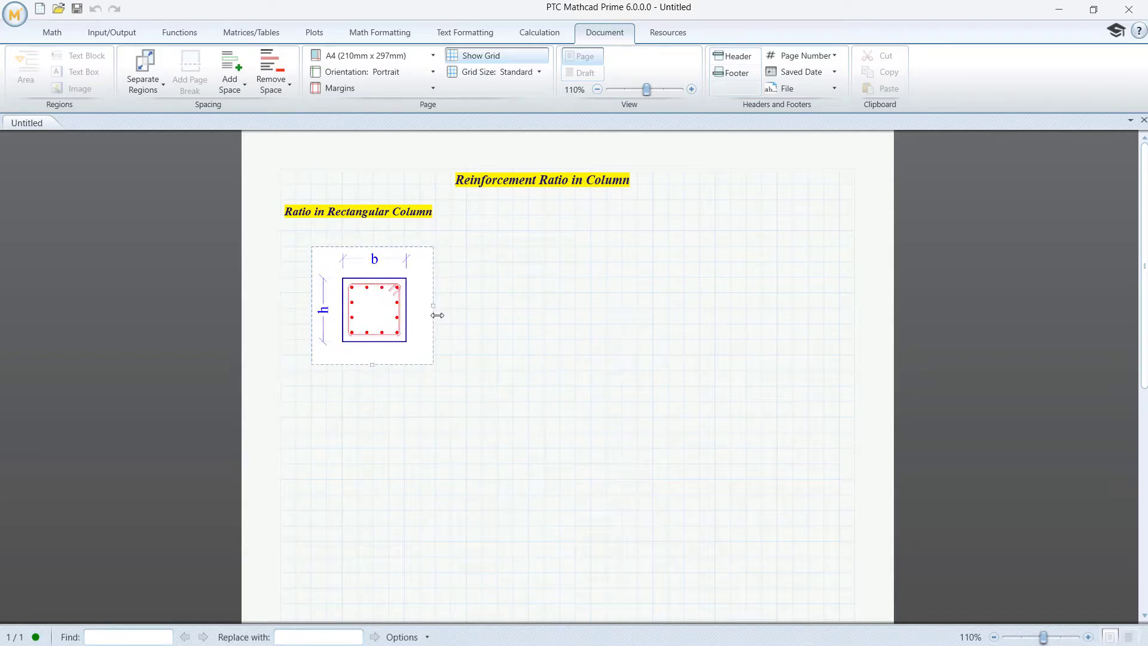
click(528, 386)
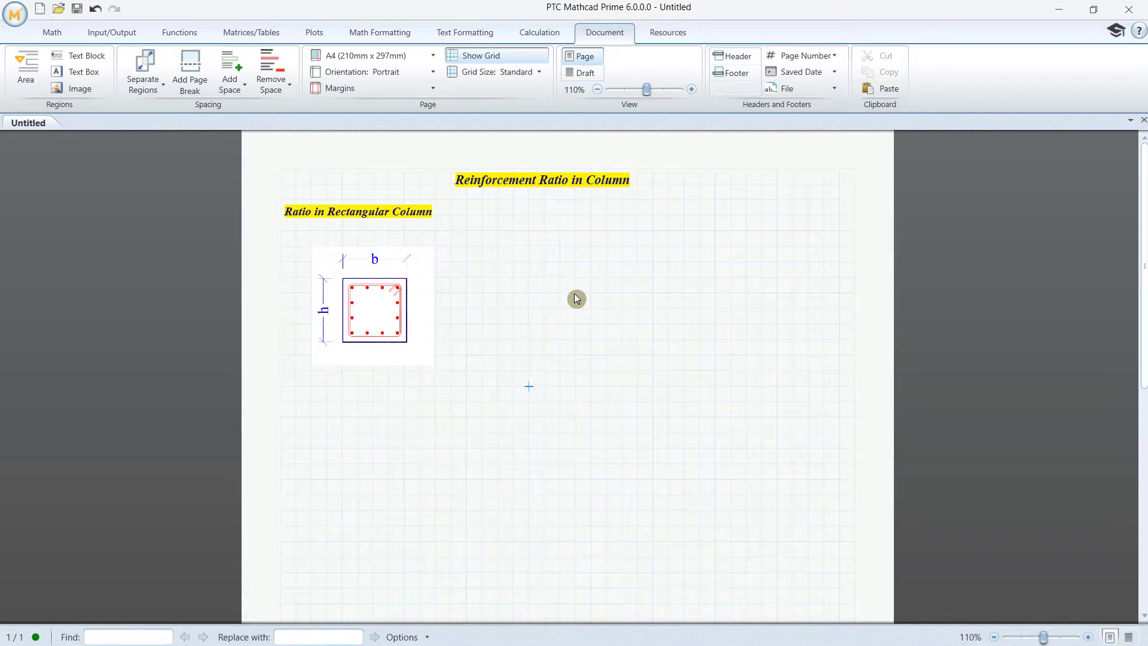
click(399, 289)
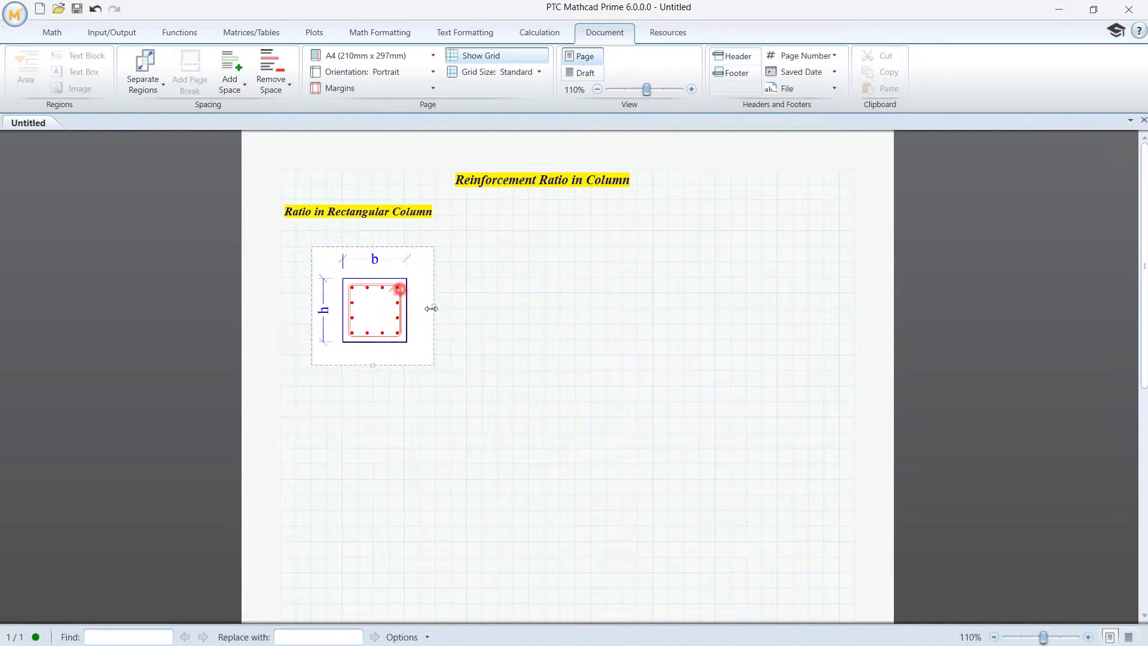
click(436, 284)
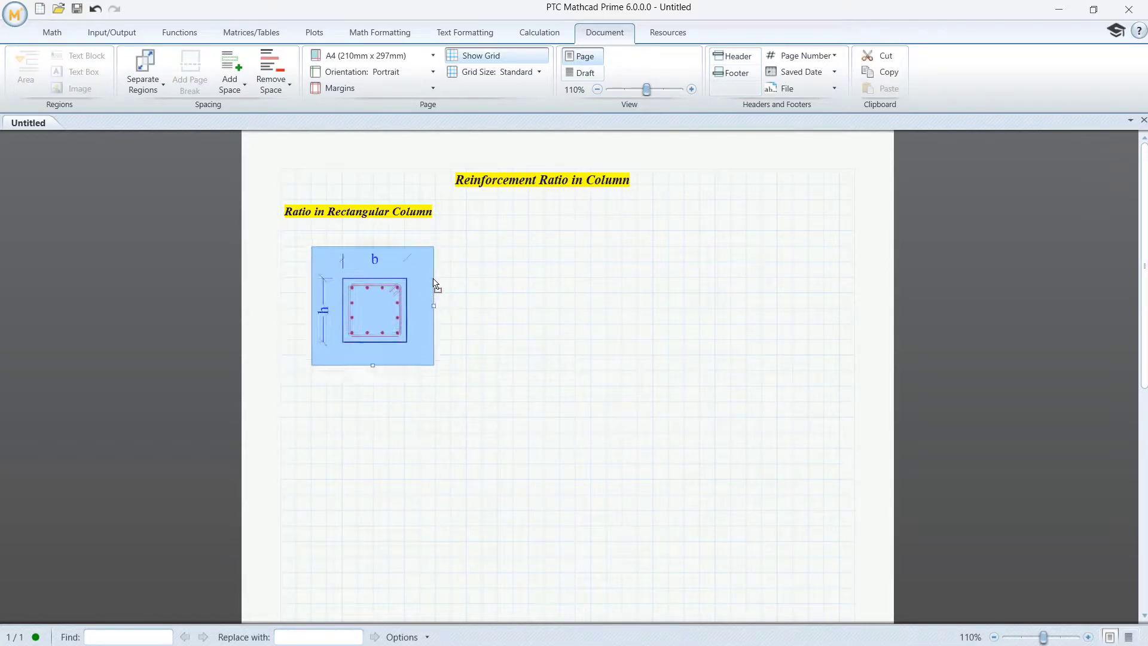
- Add the text label "Column Width" to the right of the image and define b := 450 mm beside it
click(484, 263)
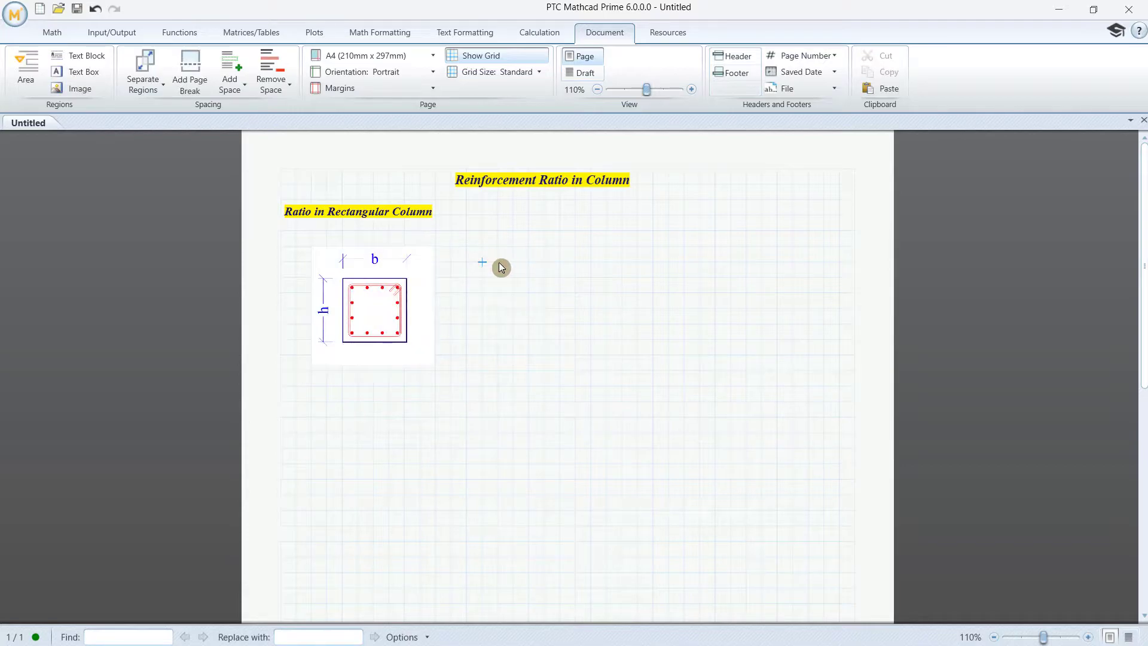
key(ctrl+t)
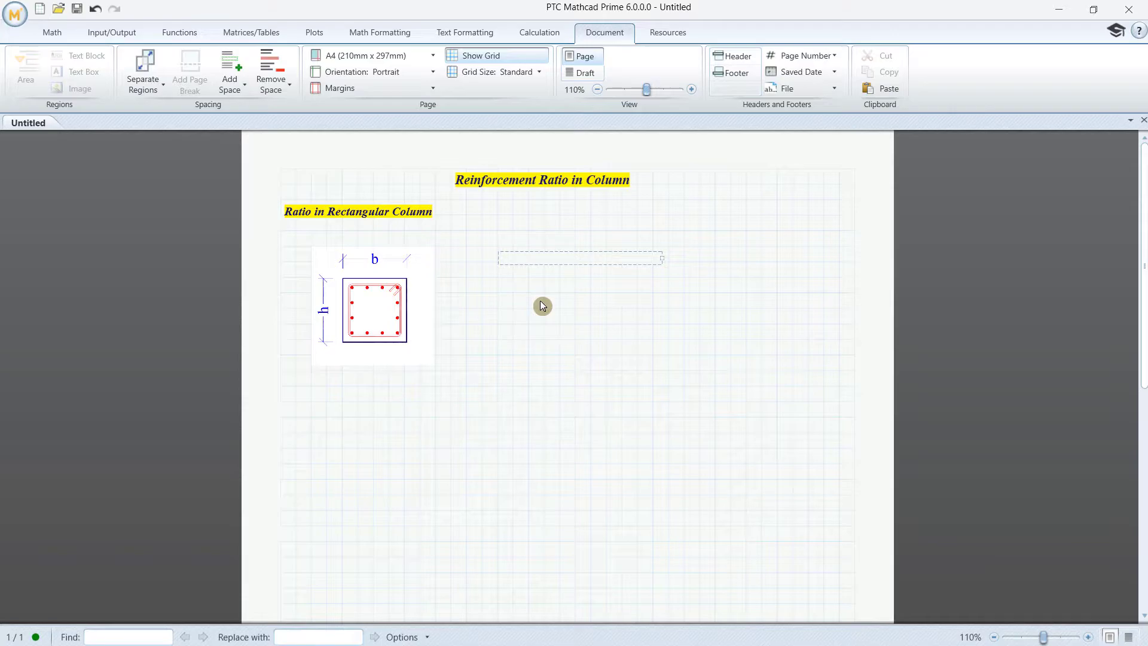
text(Column Width)
drag(662, 258, 593, 259)
click(624, 258)
text(b)
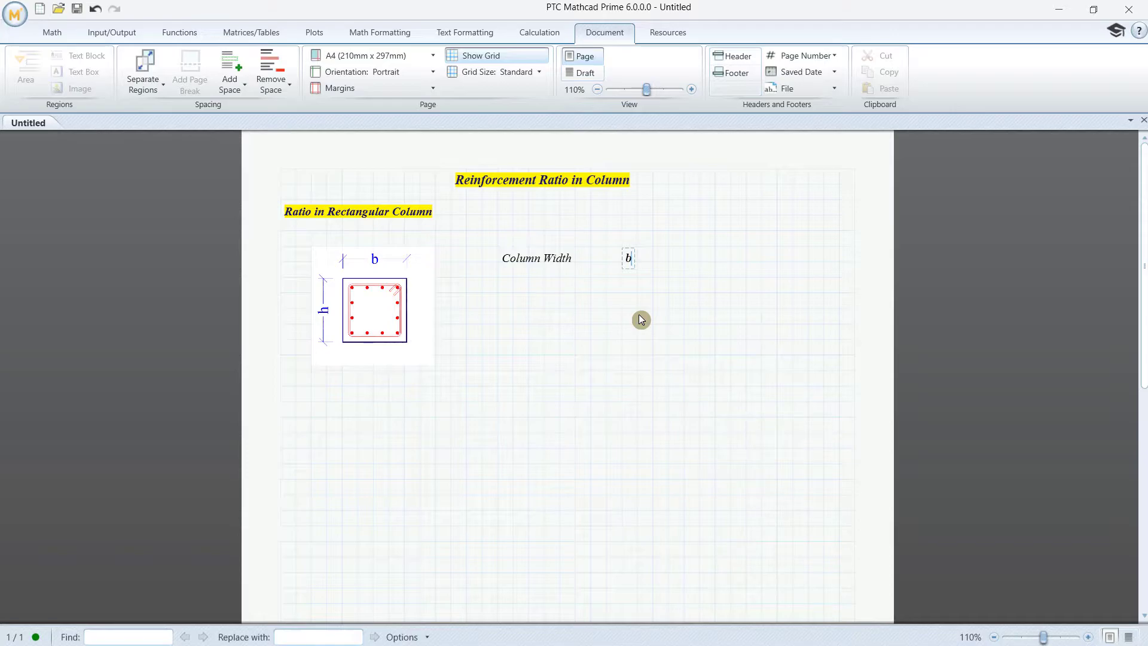
text(:=450·mm)
- Add the text label "Column Height" below the Column Width label and define h := 450 mm beside it
click(503, 293)
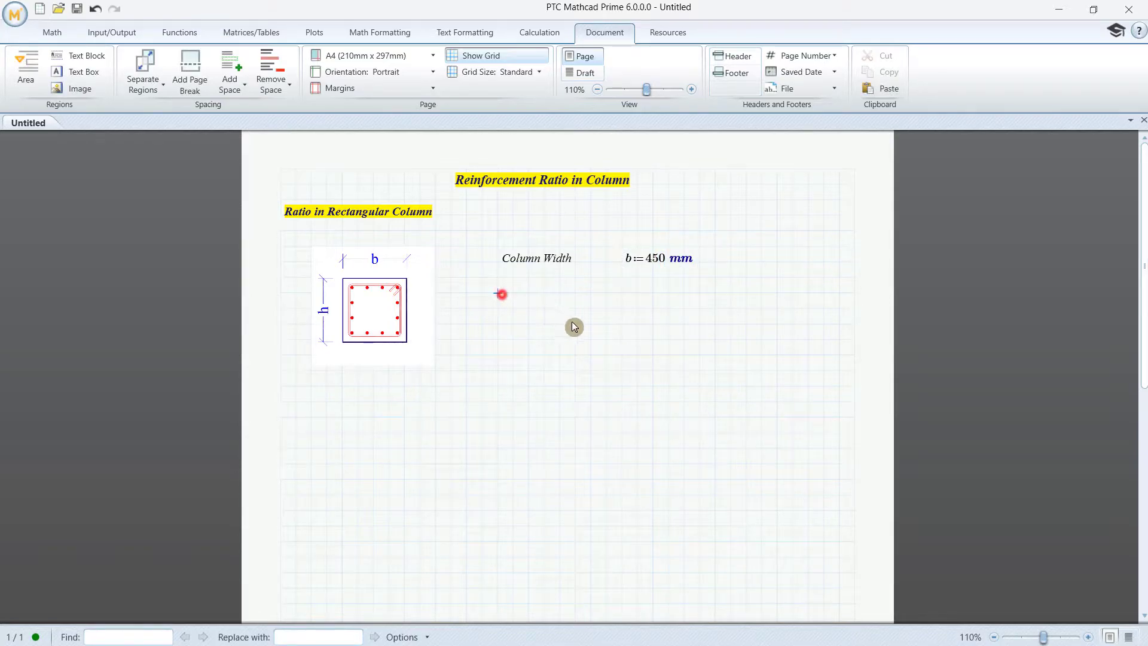
key(ctrl+t)
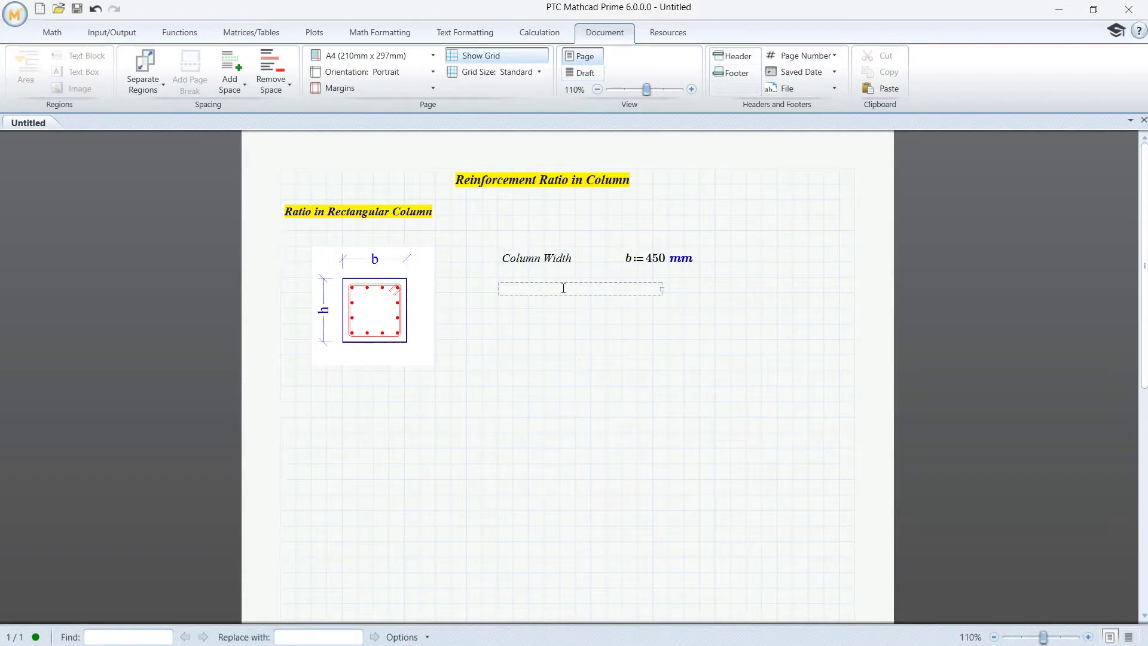
text(Column Height)
drag(661, 290, 630, 295)
click(624, 289)
text(h:=450)
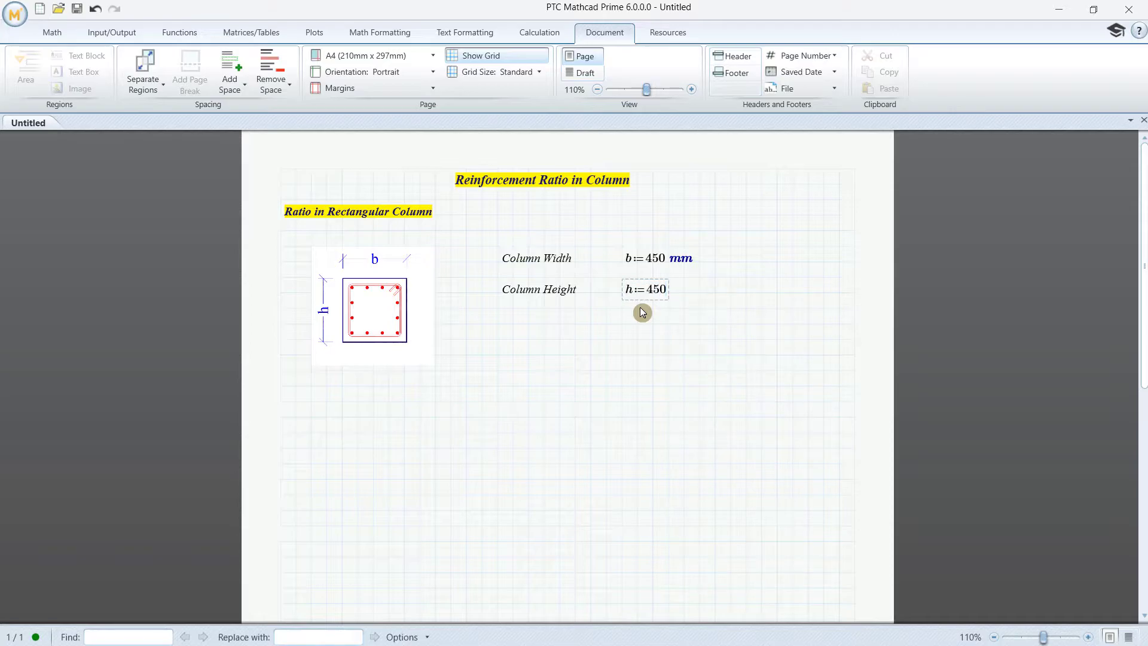
text(·mm)
- Add the text label "Rebars Diameter" below the Column Height label and narrow its text region to fit
click(501, 324)
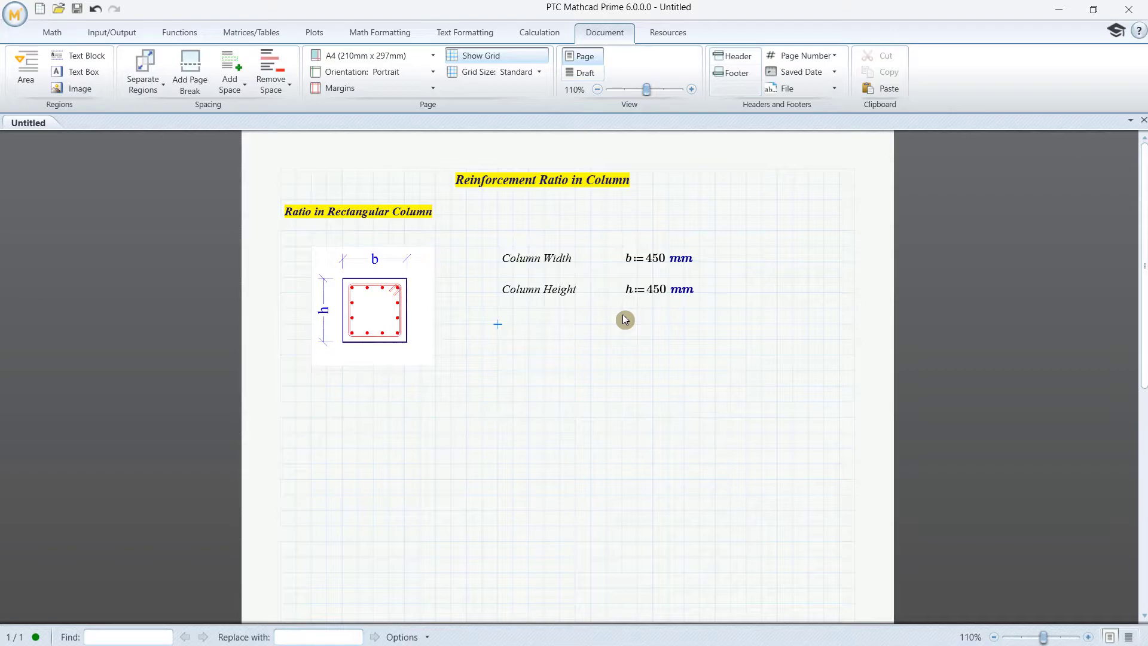
text(Re)
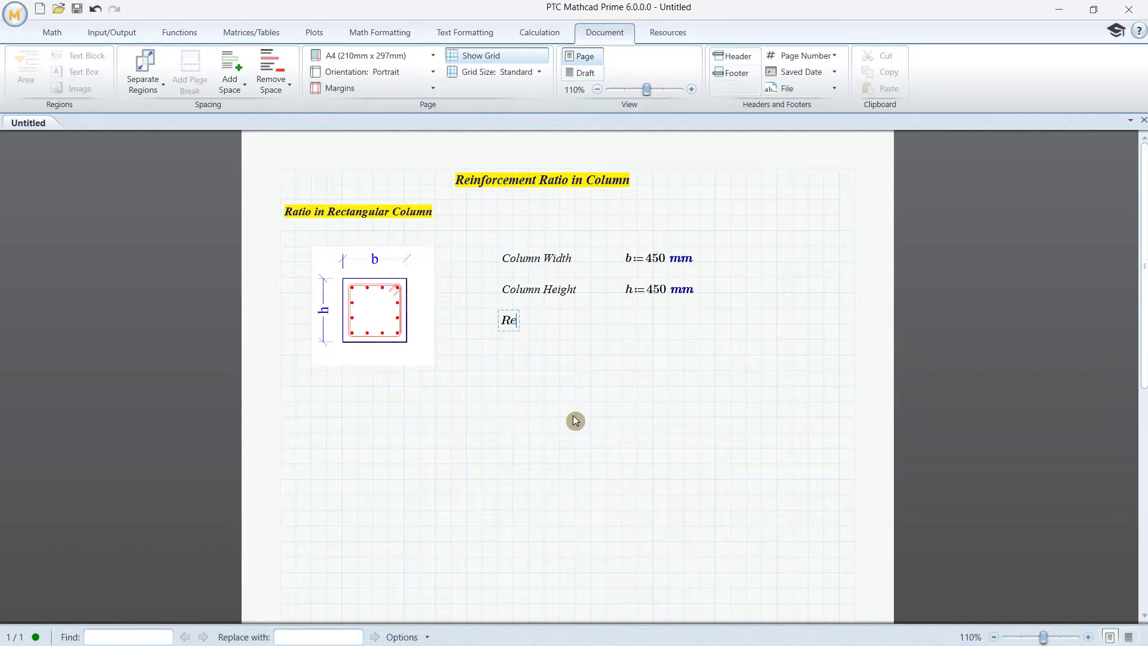
key(BackSpace)
key(BackSpace)
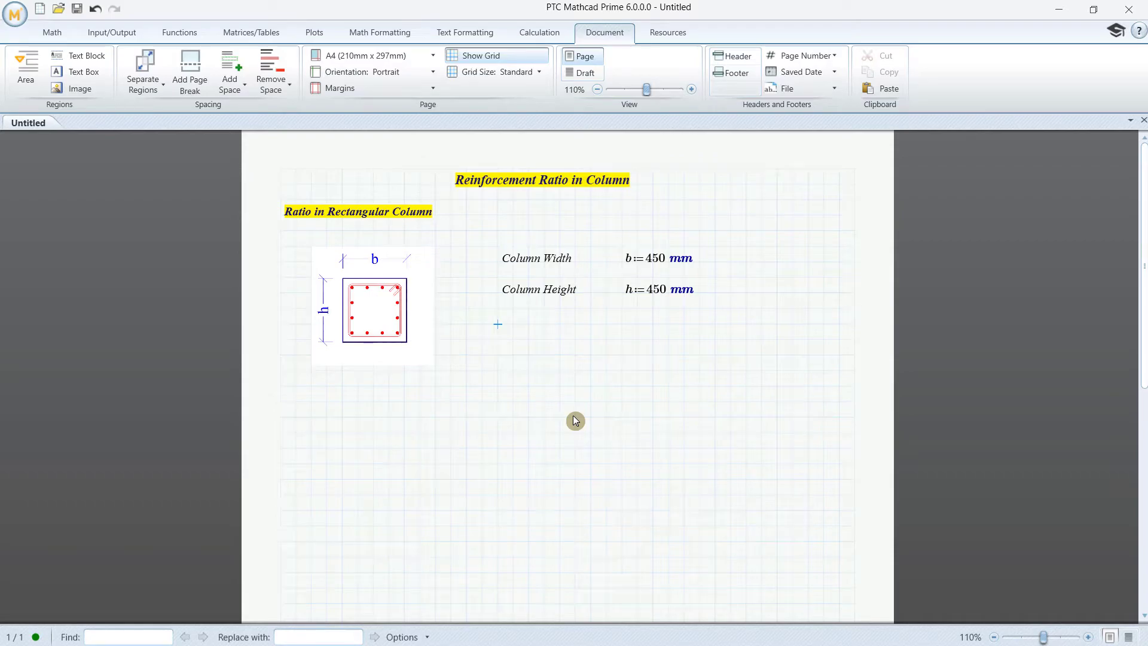
key(ctrl+t)
text(Re)
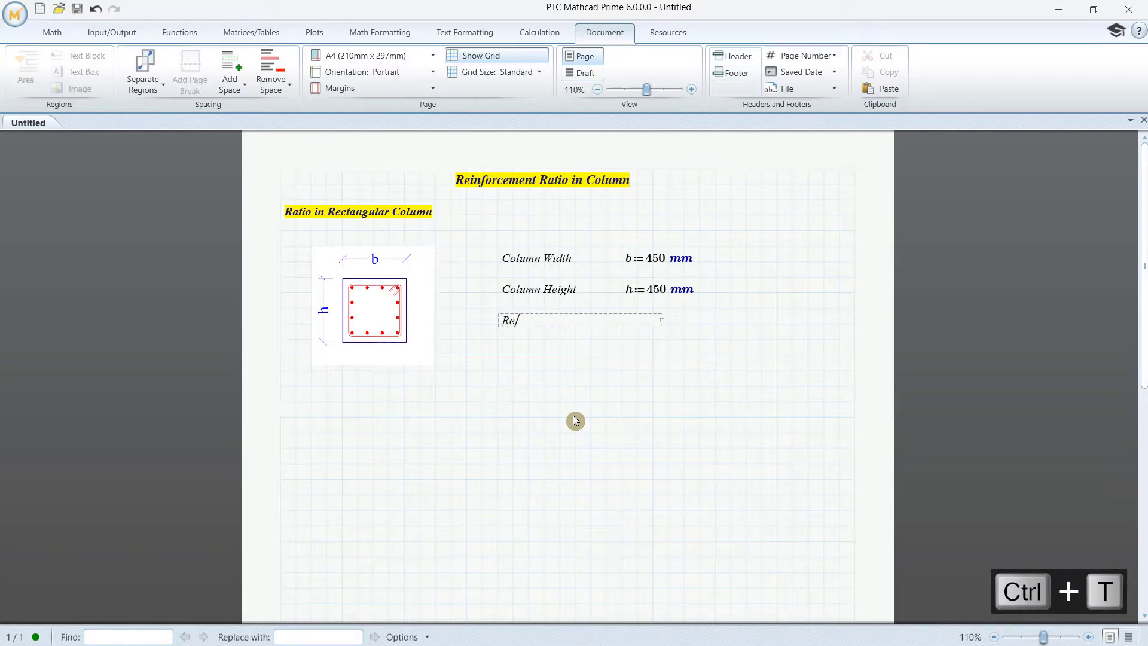
text(bars )
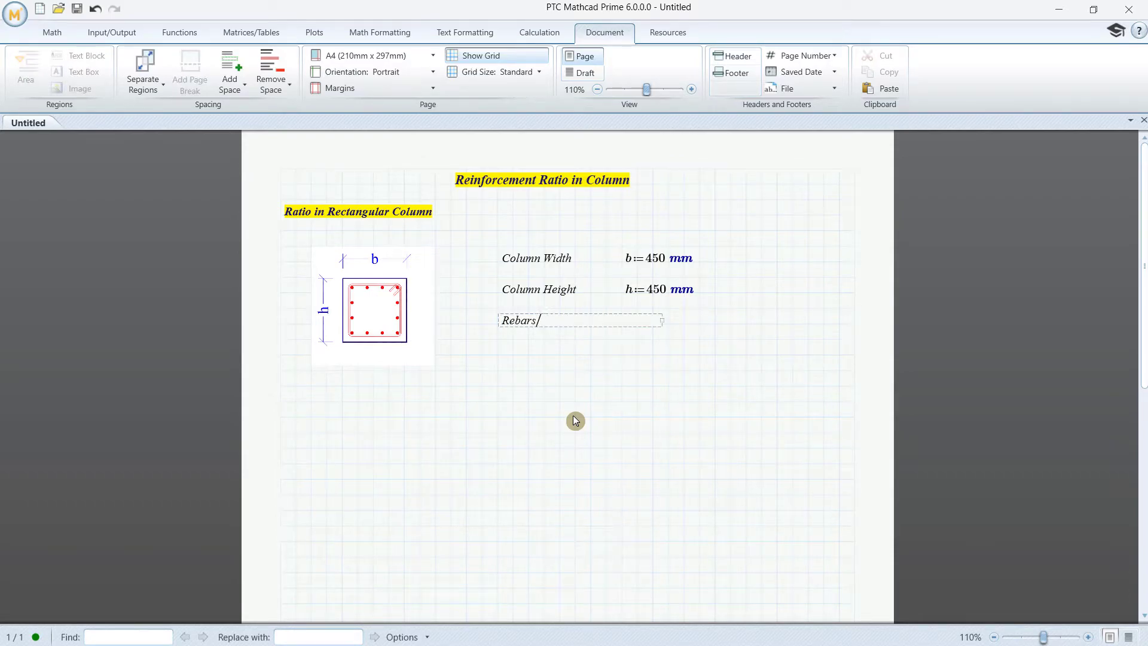
text(Diameter)
drag(662, 321, 598, 322)
- Define the Greek variable φ := 20 mm beside the Rebars Diameter label
click(622, 323)
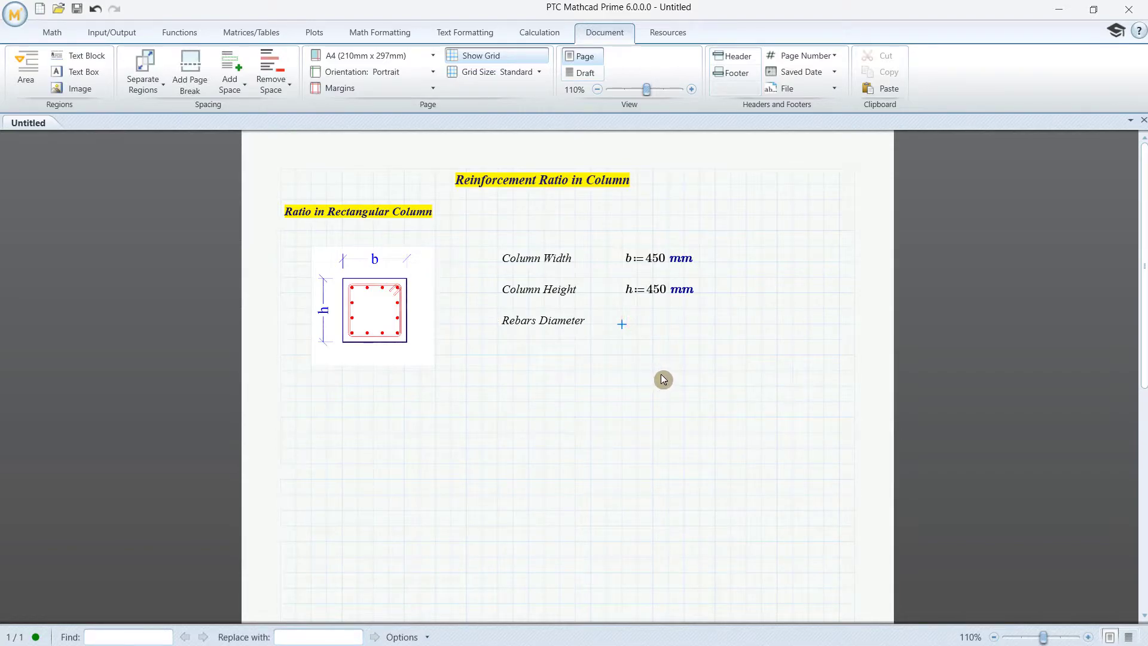
text(f)
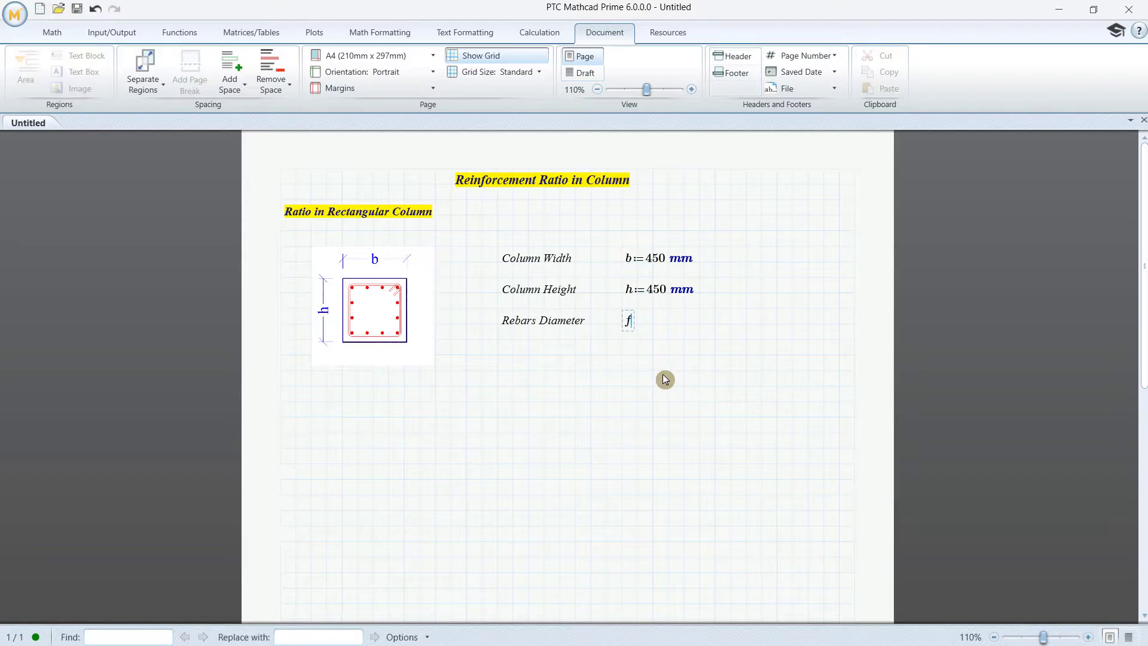
key(ctrl+g)
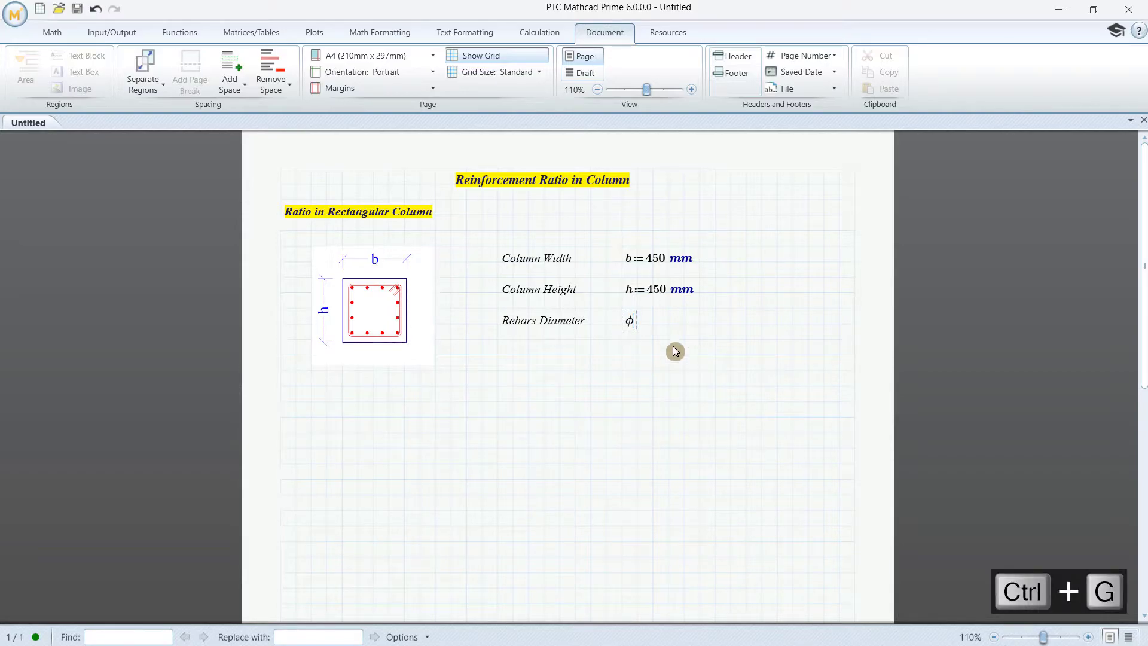
text(:=)
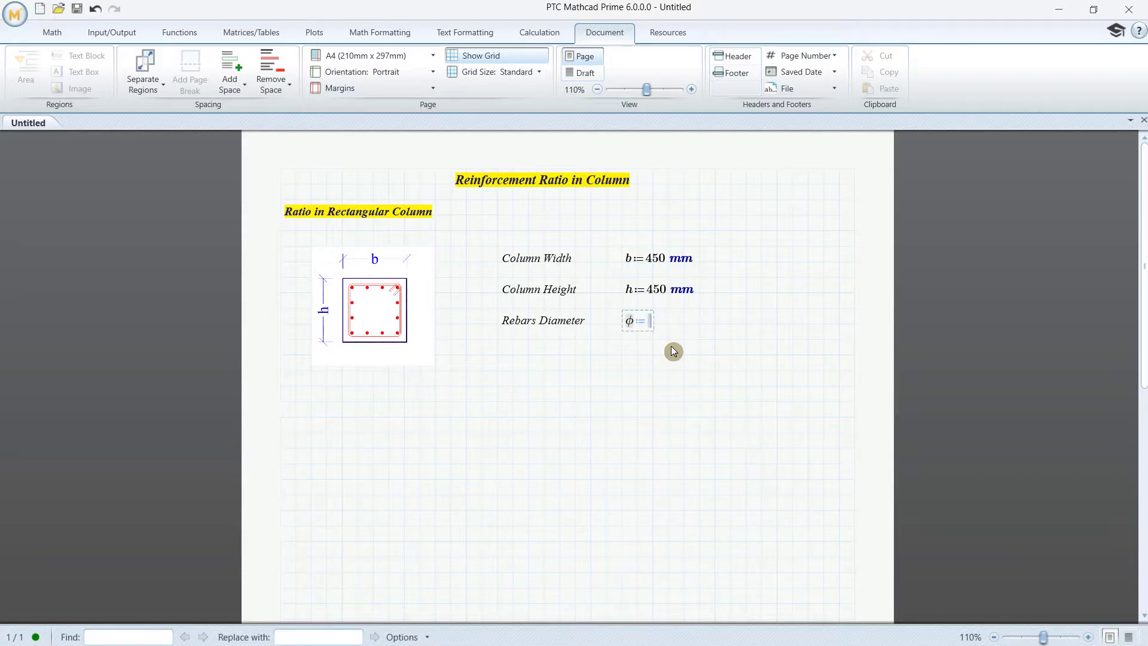
text(20 )
text(mm)
- Add the text label "Number of Rebars" below the Rebars Diameter label and define n := 12 beside it
click(505, 354)
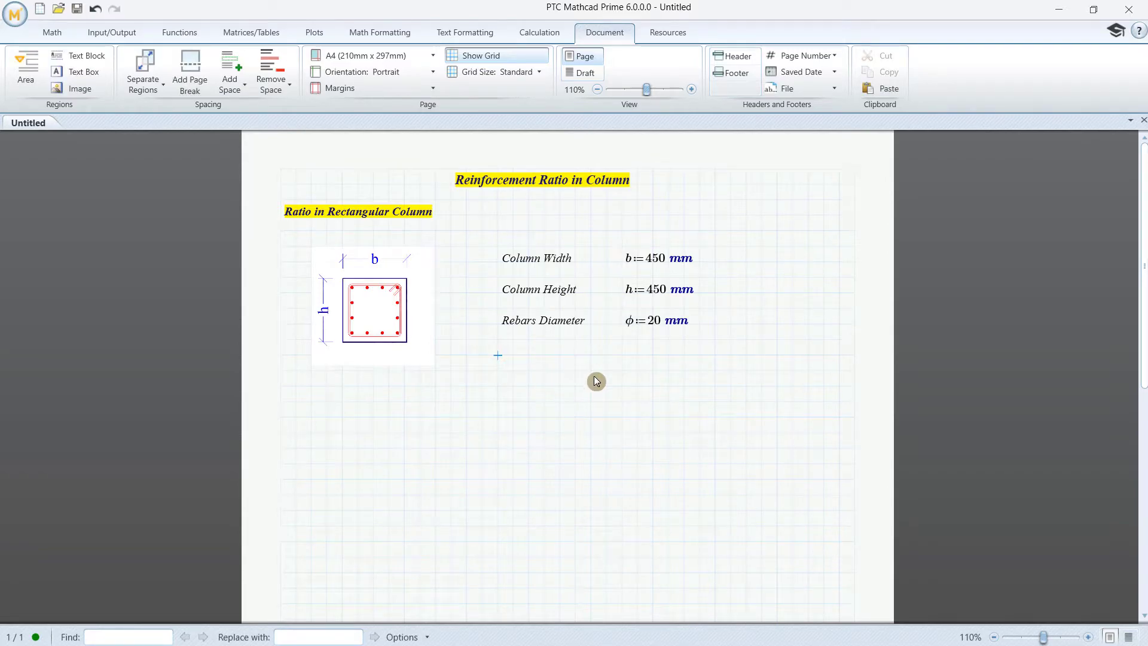
key(ctrl+t)
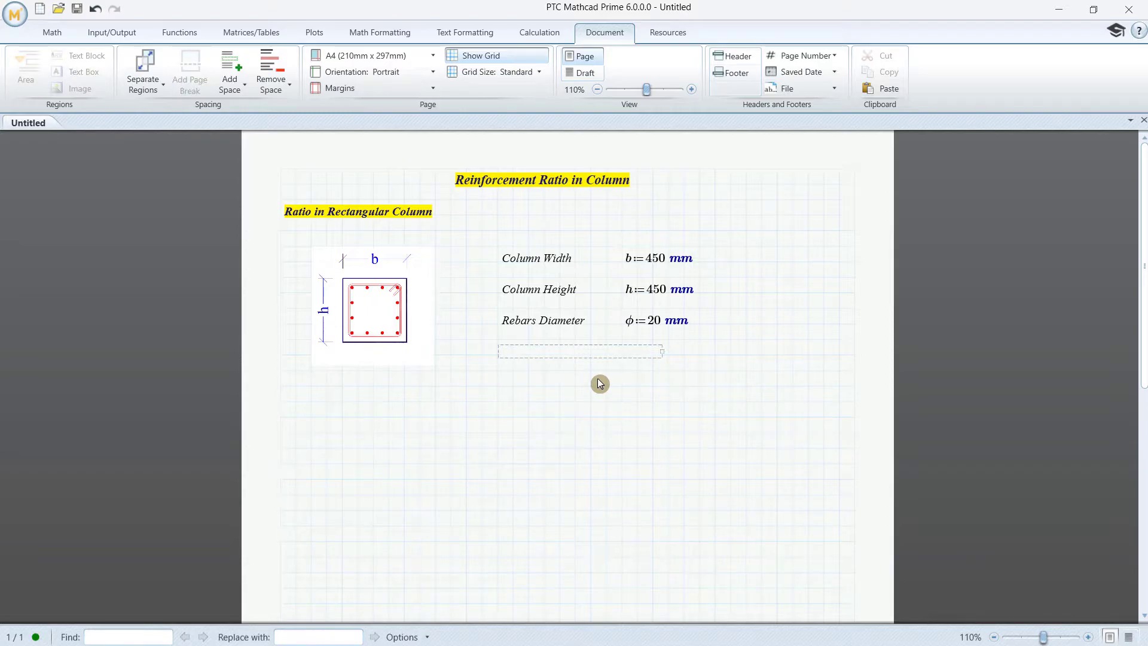
text(Number of Rebars)
drag(663, 351, 610, 354)
click(621, 356)
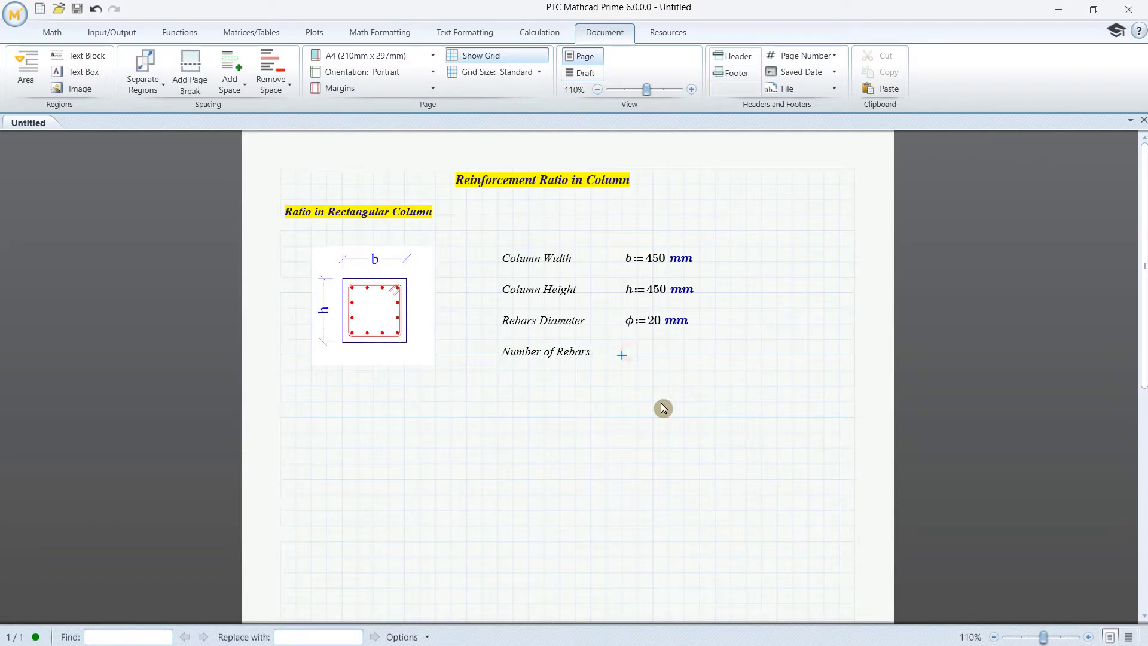
text(n)
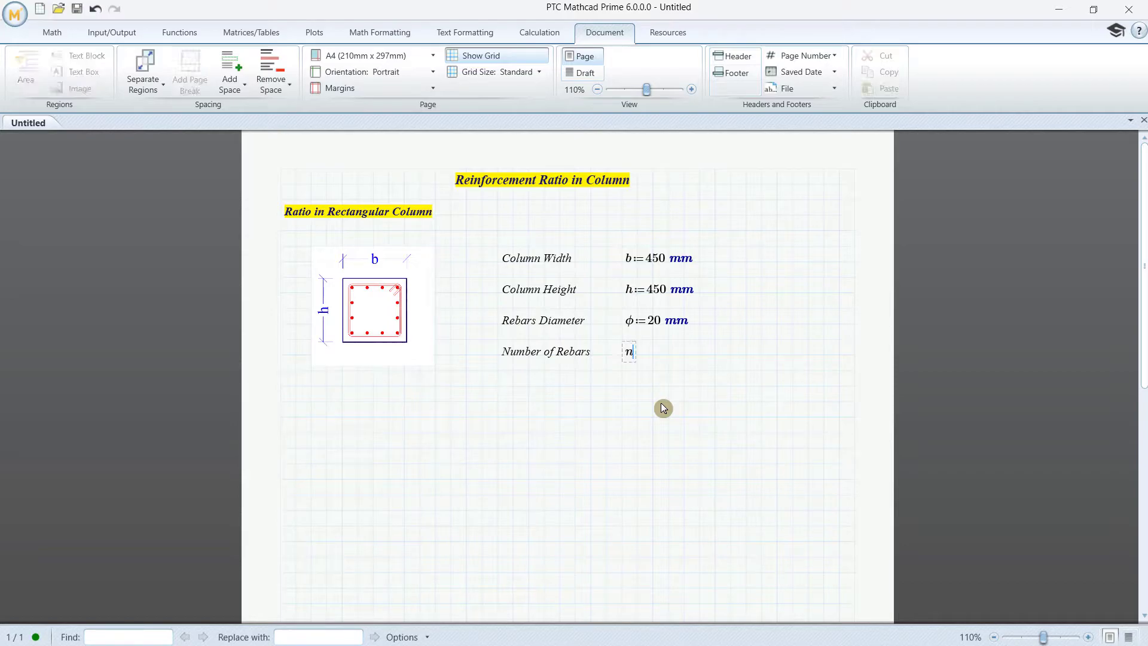
text(:=12)
click(662, 403)
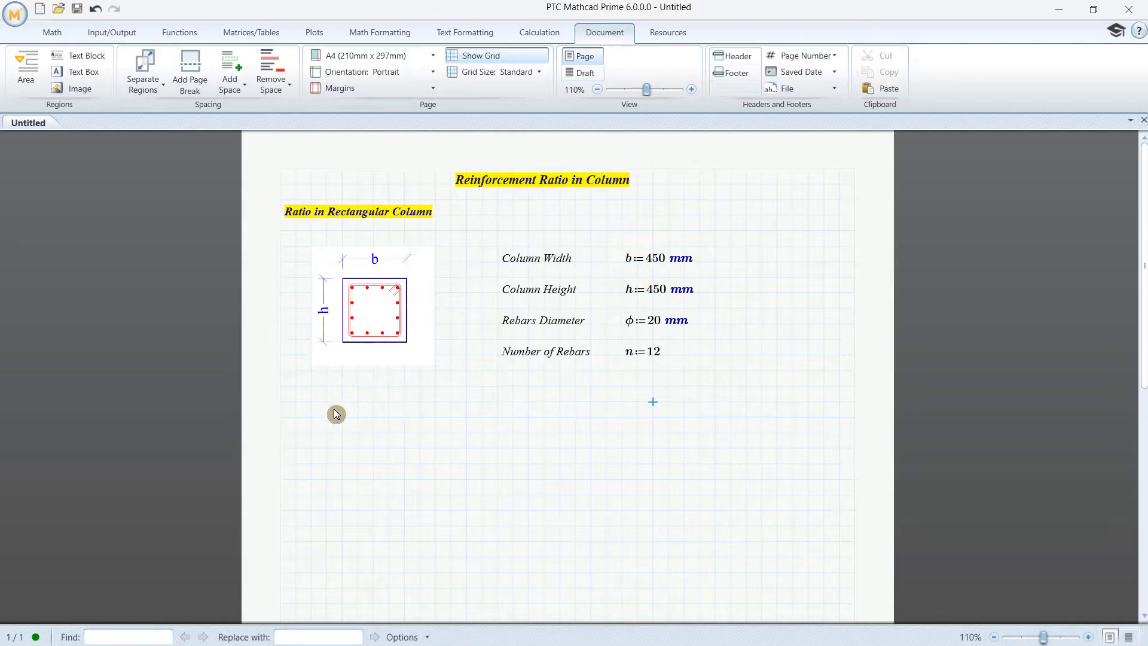
- Add the text label "Total Area of Rebars" below the rectangular section image
click(313, 401)
key(ctrl+t)
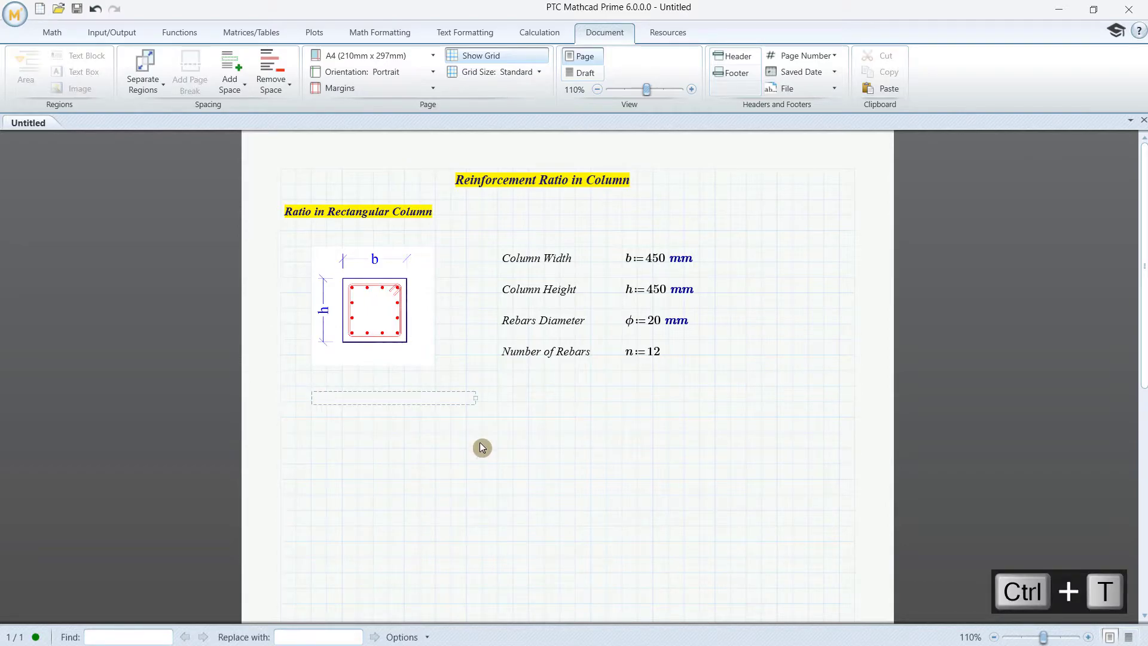
text(Total Area of )
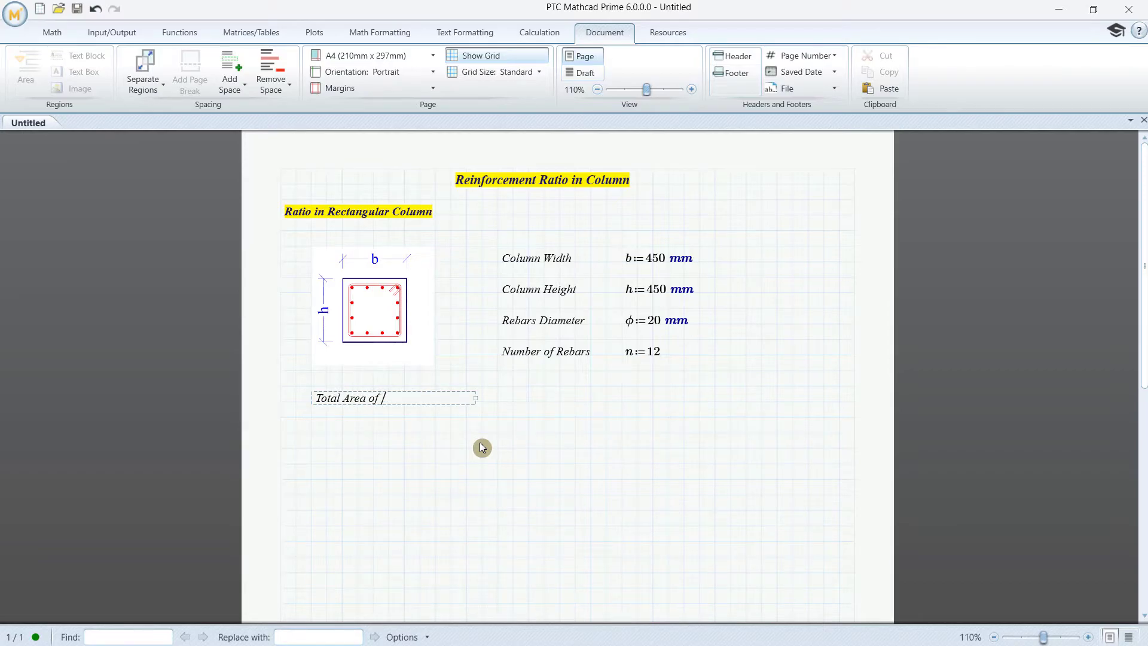
text(Rebars)
- Make the Total Area of Rebars label bold and narrow its text region to fit
drag(428, 395, 279, 402)
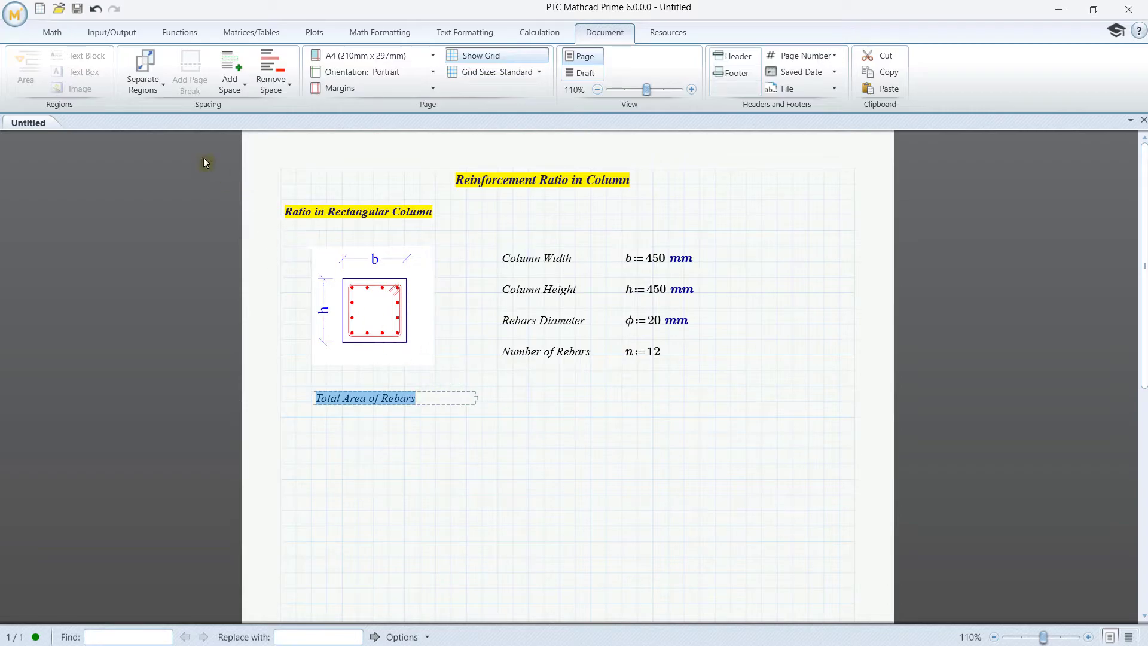
click(467, 32)
click(18, 80)
drag(476, 398, 440, 403)
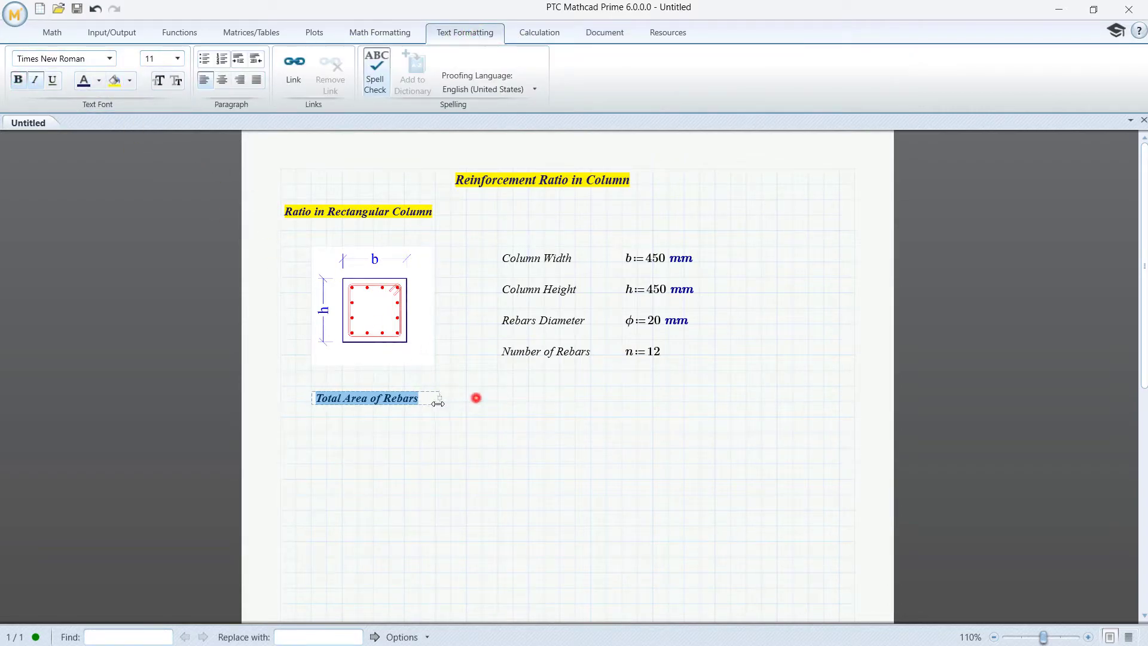
click(447, 420)
click(464, 400)
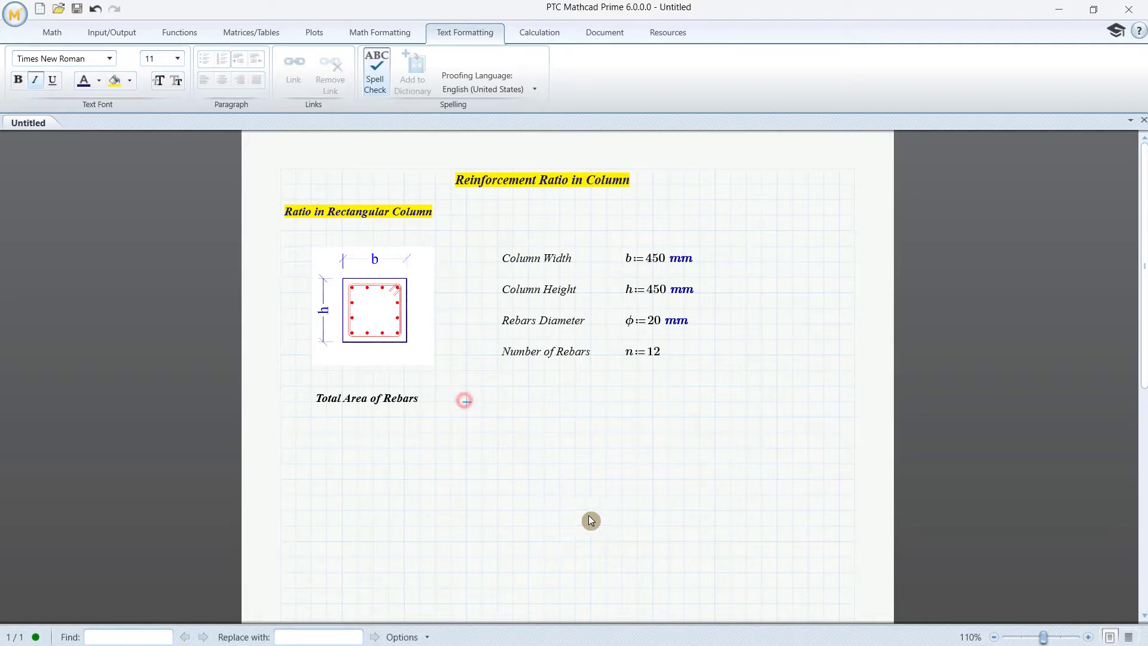
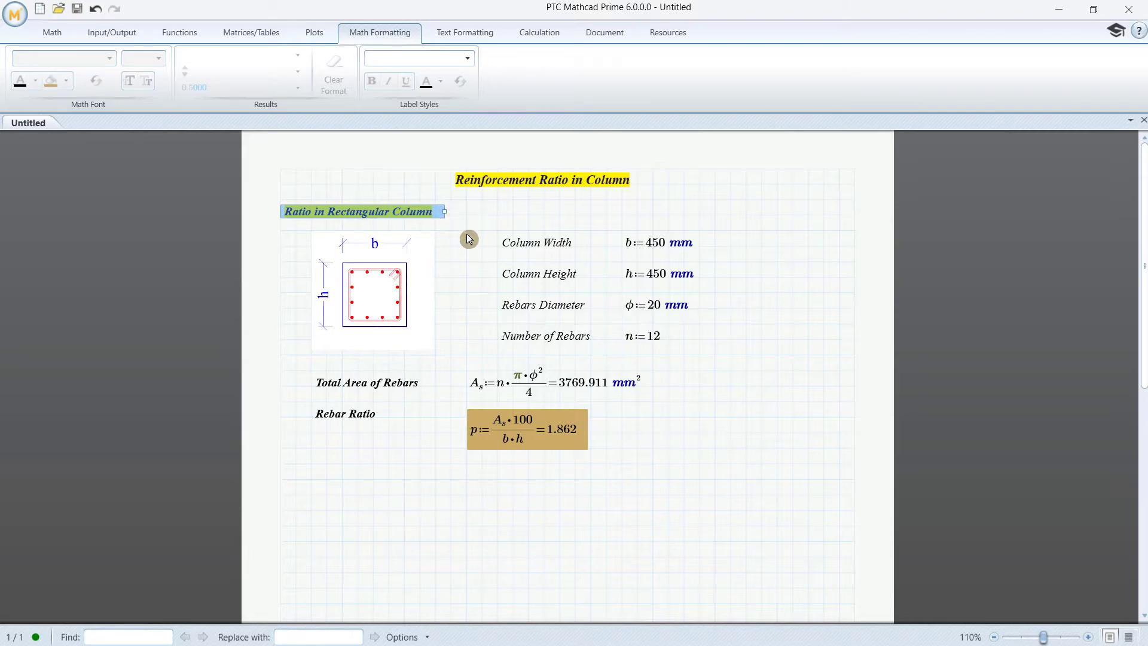
- Copy the Ratio in Rectangular Column heading below the Rebar Ratio row and change it to "Ratio in Circular Column"
key(ctrl+c)
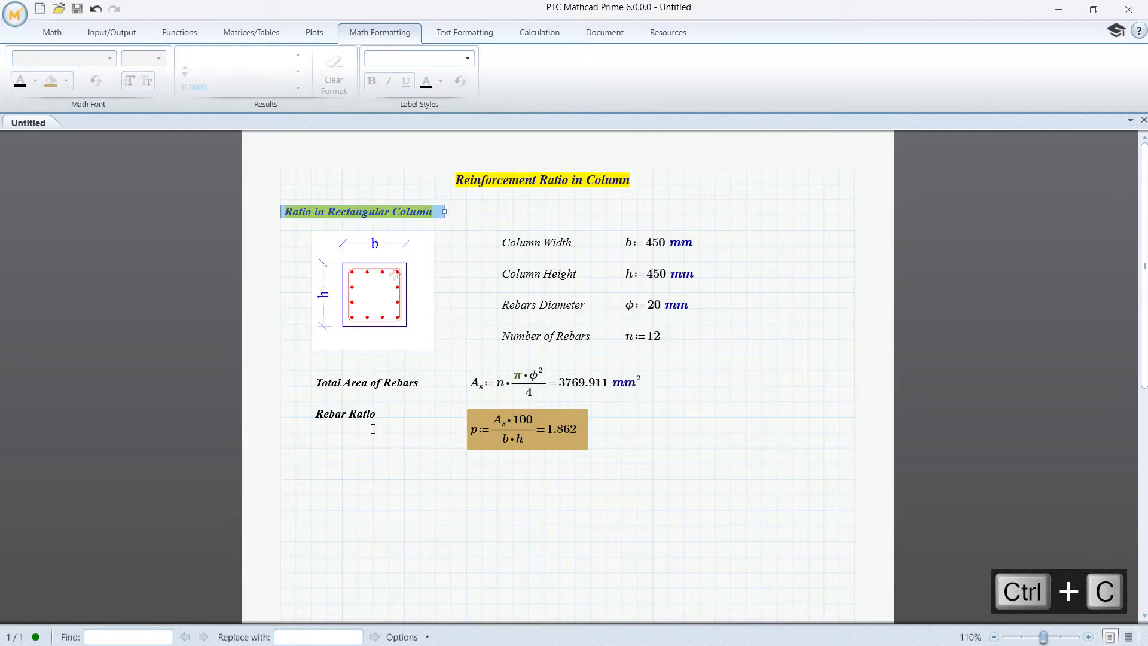
click(289, 485)
key(ctrl+v)
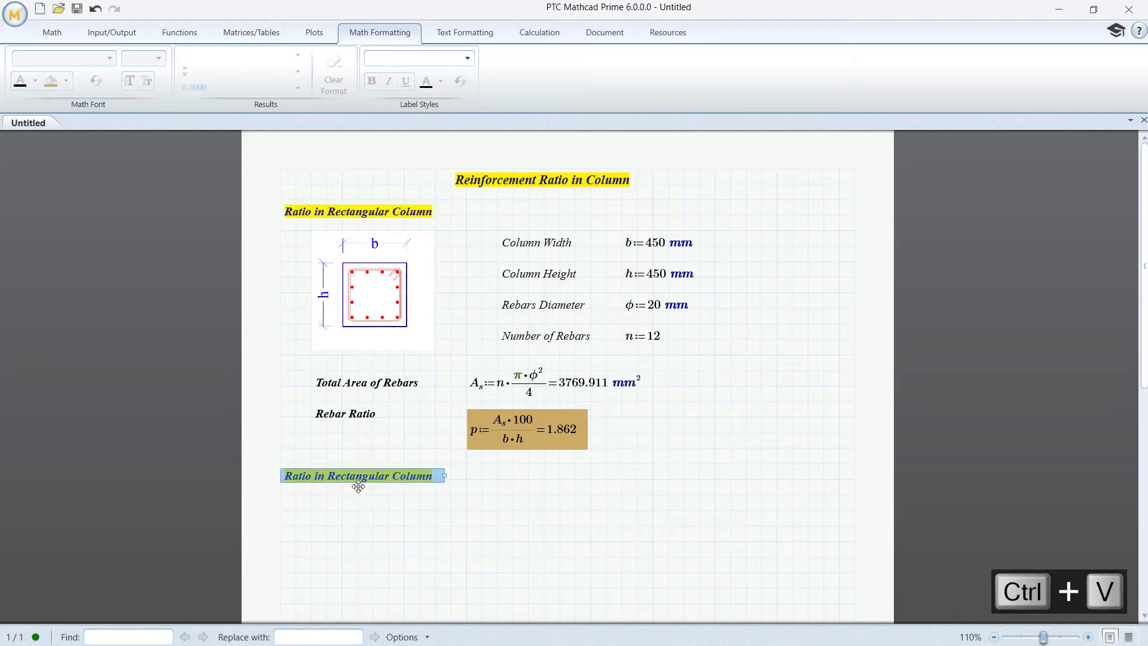
click(419, 479)
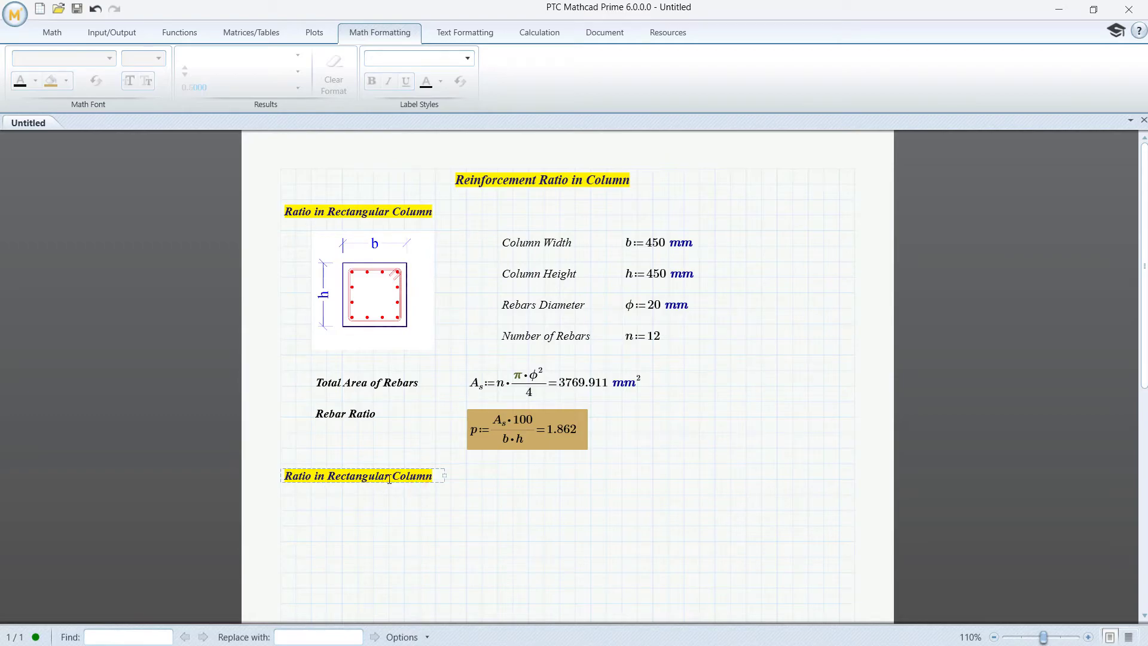
double_click(386, 476)
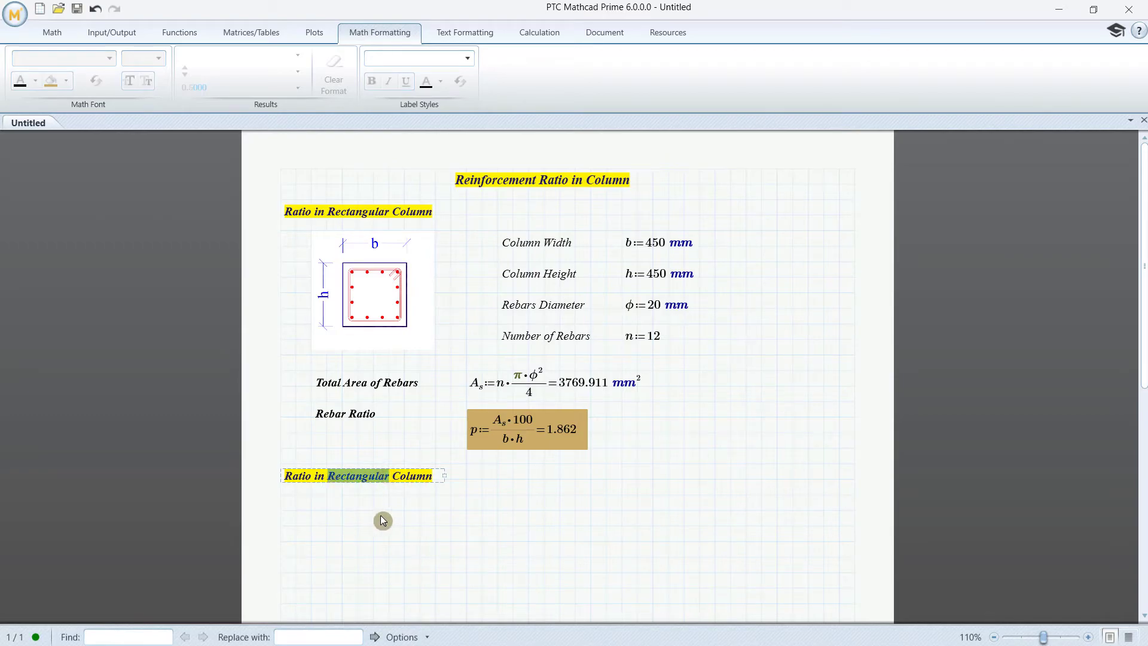
text(Cir)
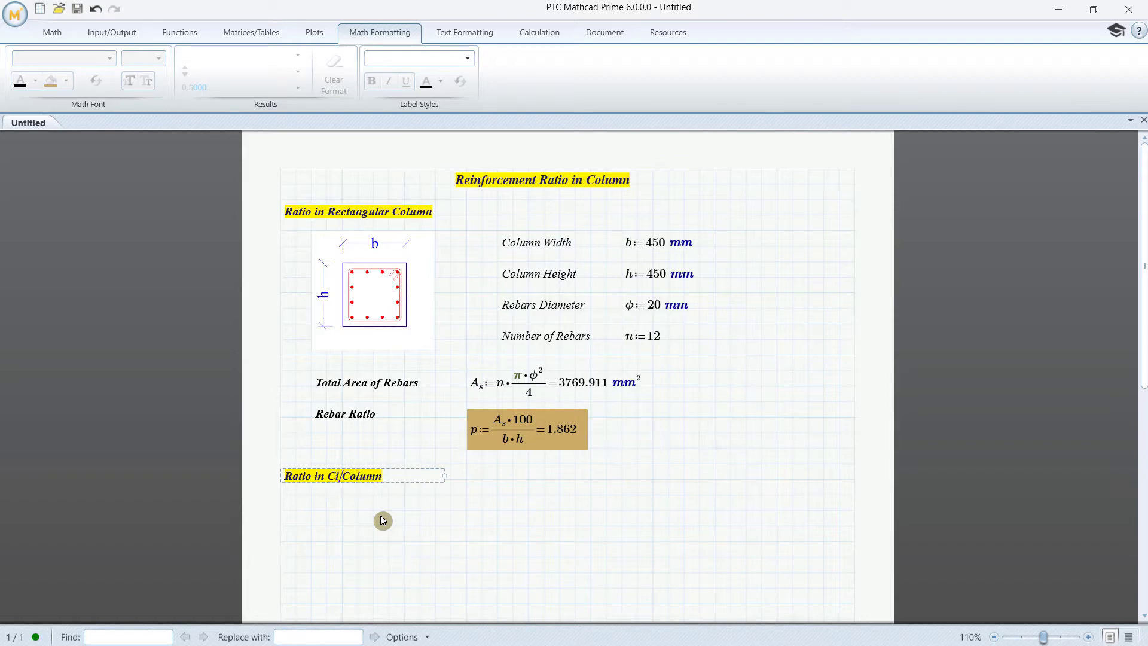
text(cular)
click(380, 515)
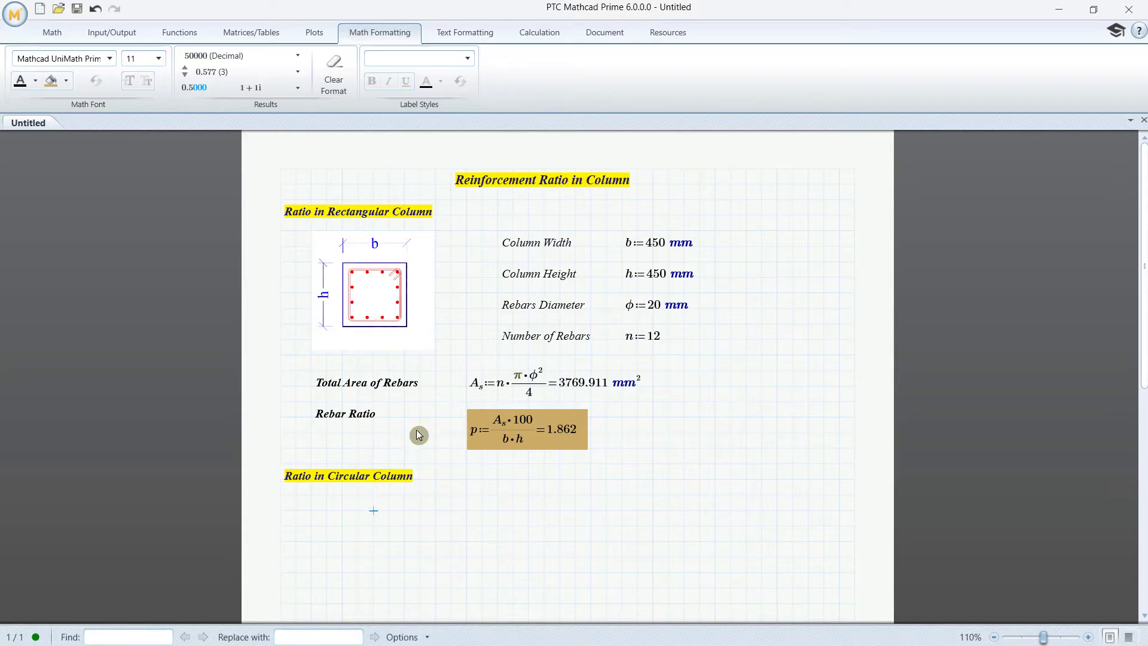
- Insert the image PHOTO COLUMN CIRCLE from the Desktop below the Ratio in Circular Column heading
scroll(419, 431, down, 1)
mouse_move(422, 482)
mouse_down()
mouse_move(325, 436)
mouse_move(428, 477)
mouse_up()
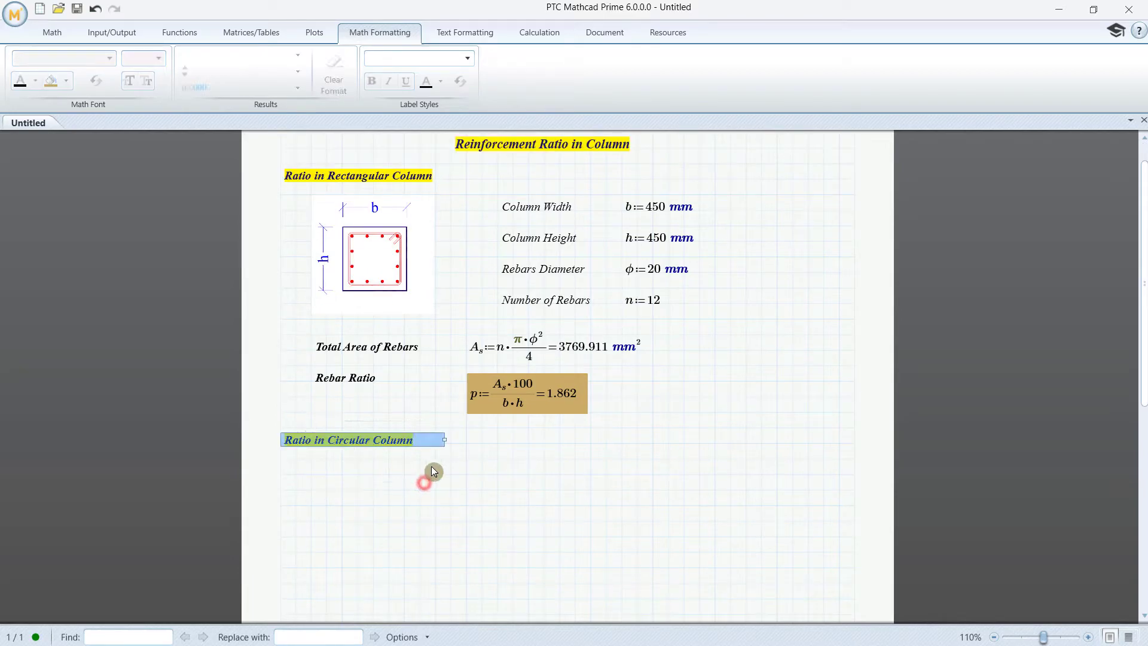
click(470, 483)
scroll(454, 475, down, 3)
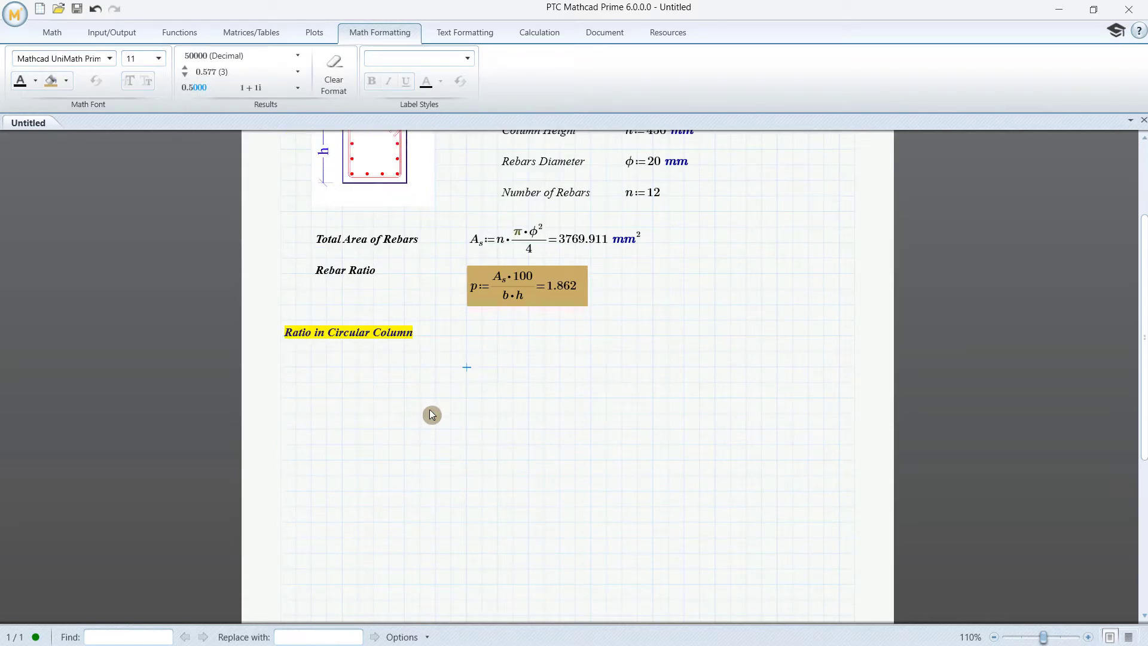
click(300, 367)
scroll(389, 424, up, 2)
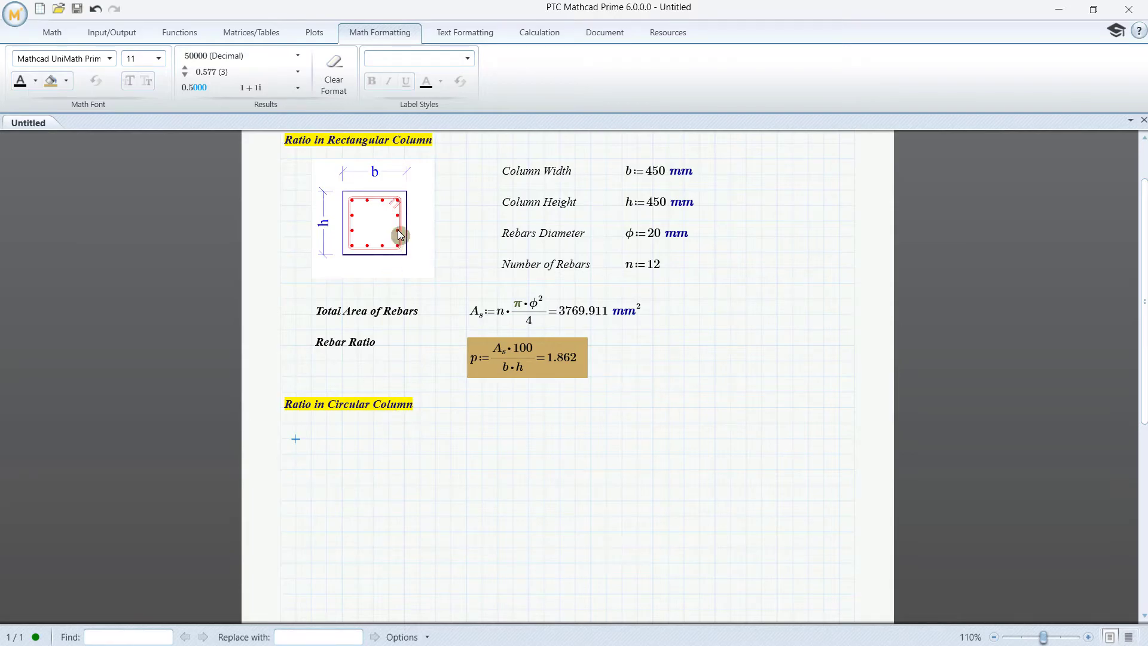
click(592, 35)
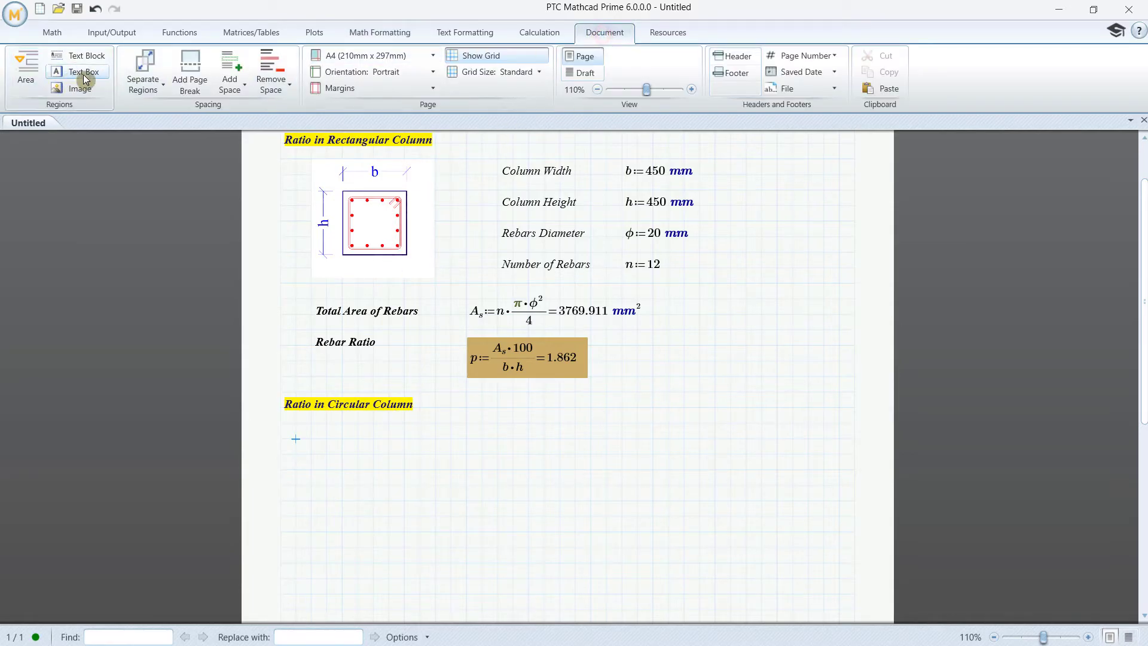
click(81, 94)
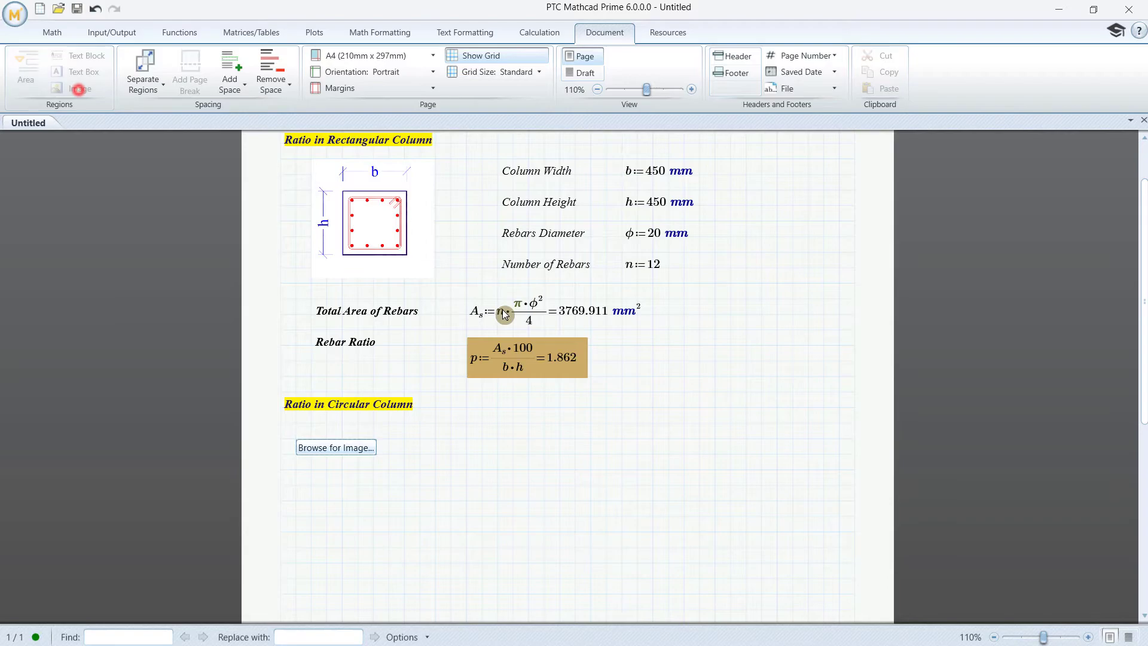
click(357, 447)
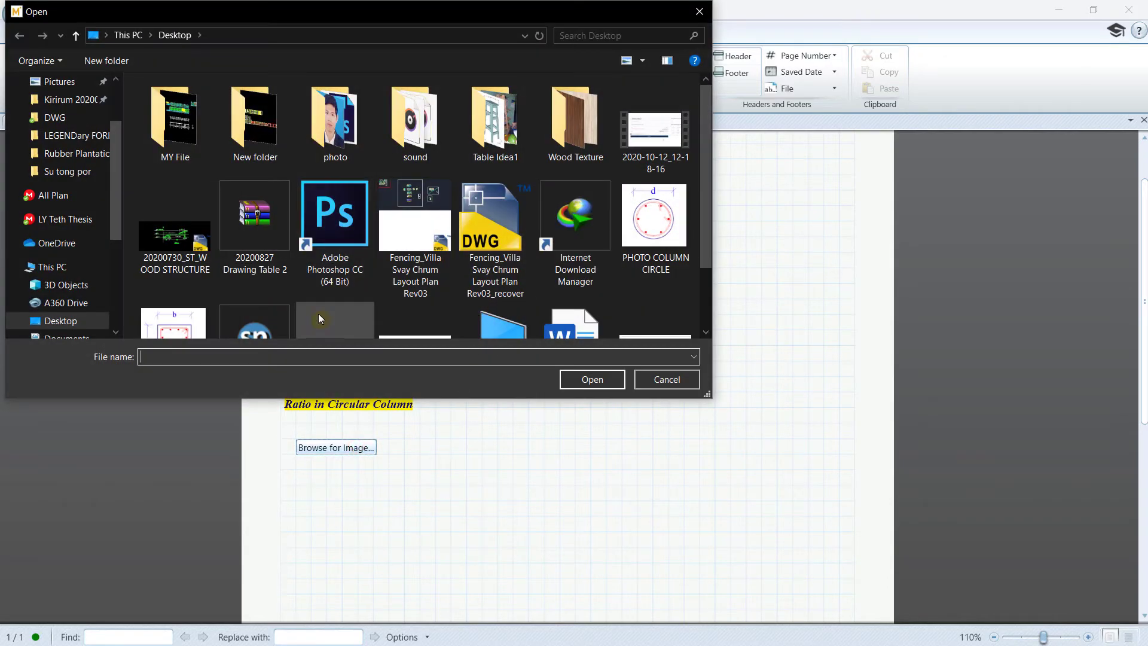
click(649, 224)
click(612, 389)
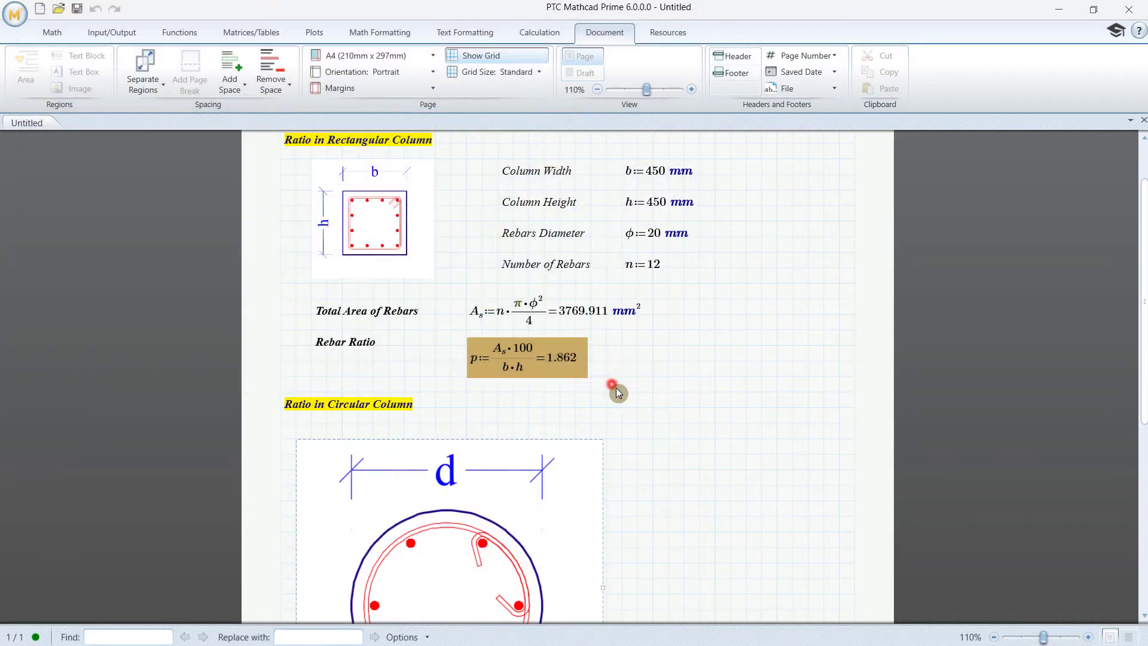
- Shrink the circular section image to the width of the rectangular one and place it directly under the Ratio in Circular Column heading
scroll(633, 480, down, 3)
drag(608, 481, 401, 273)
scroll(431, 454, up, 3)
scroll(371, 495, down, 1)
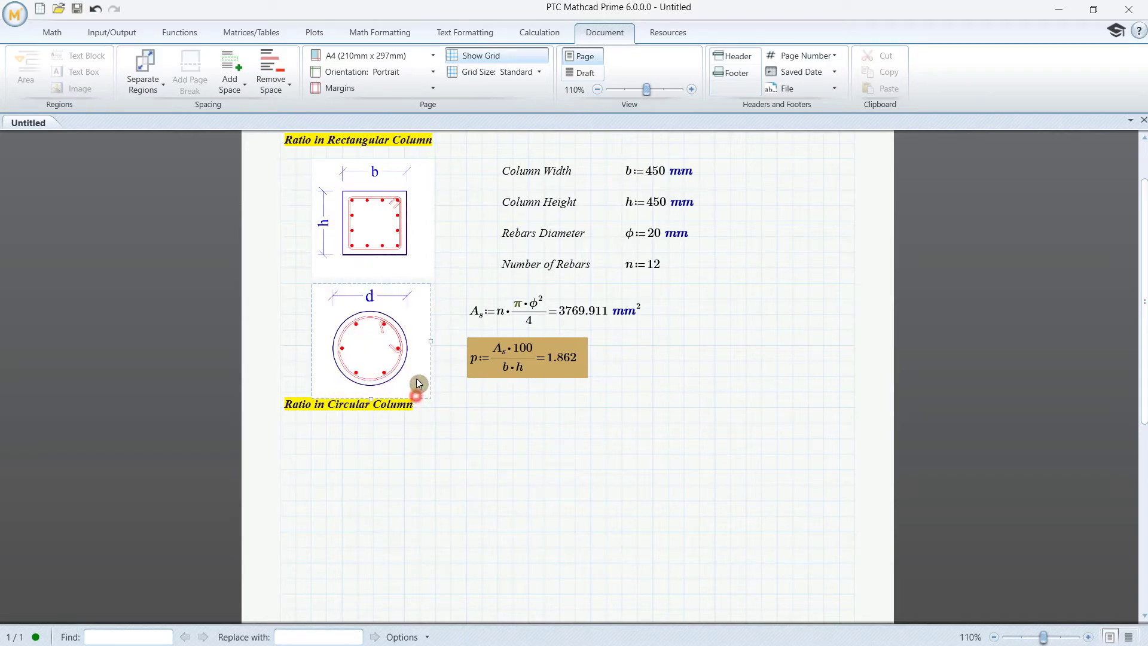
drag(431, 342, 438, 344)
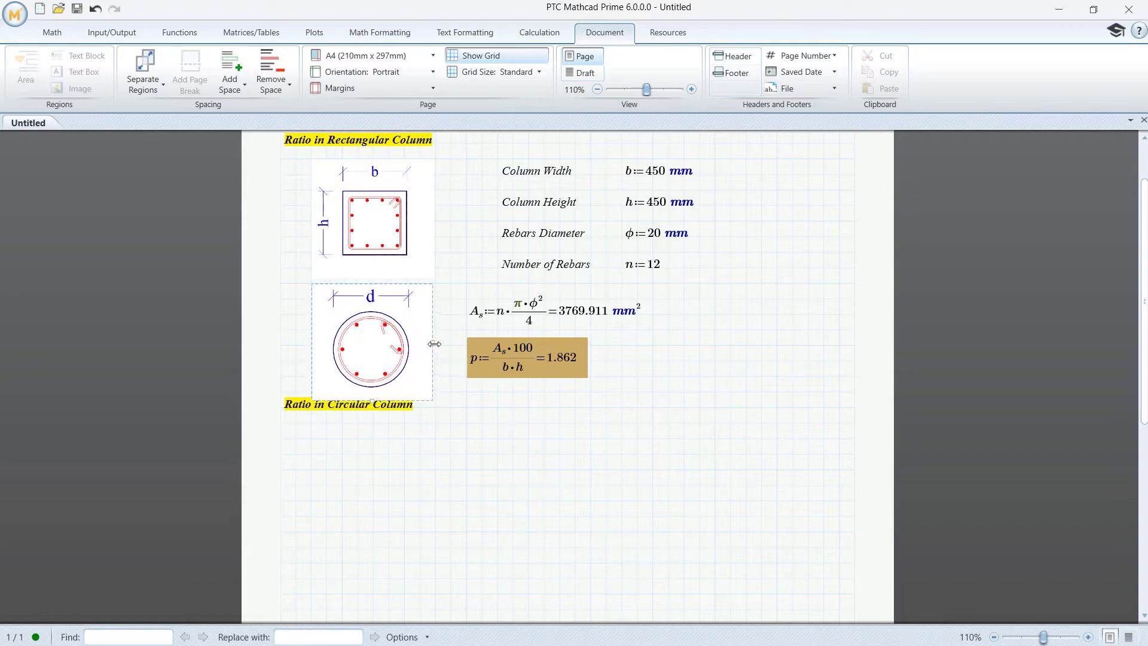
click(455, 407)
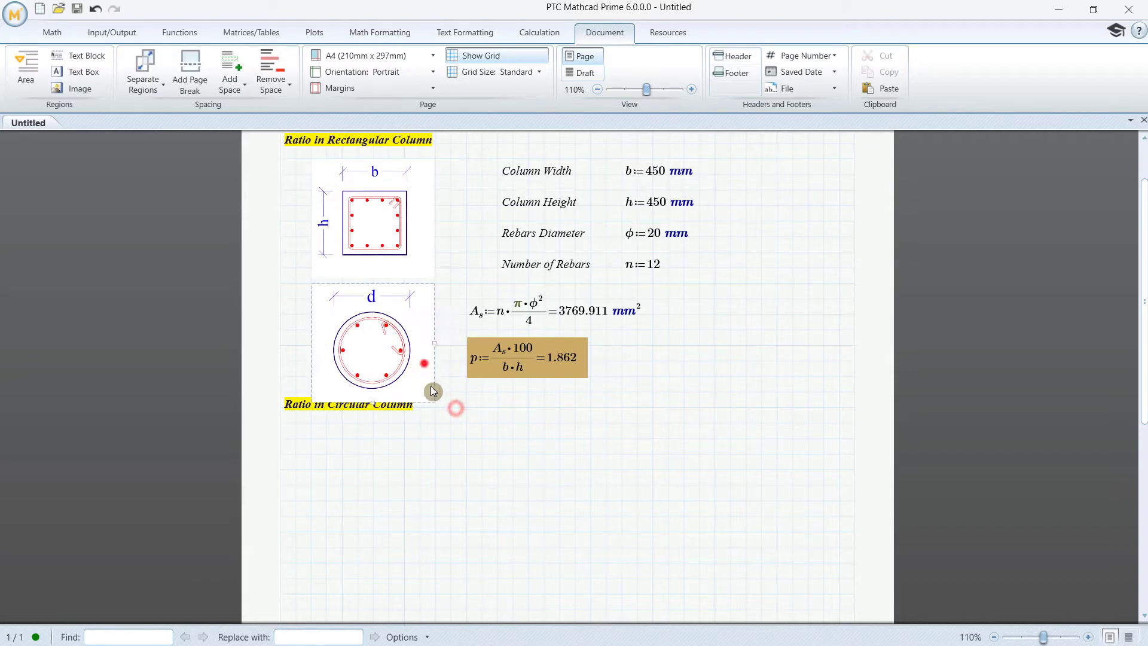
drag(437, 354, 435, 496)
click(513, 516)
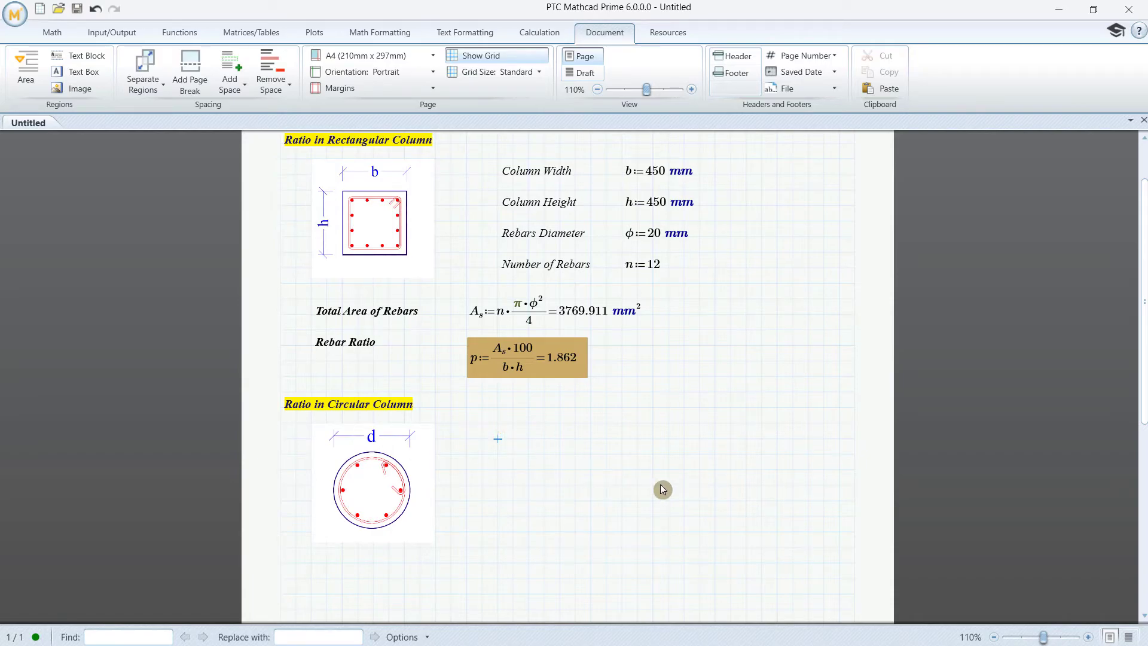
- Add the text label "Column Diameter" beside the circular section image and define d := 500 mm next to it
key(ctrl+t)
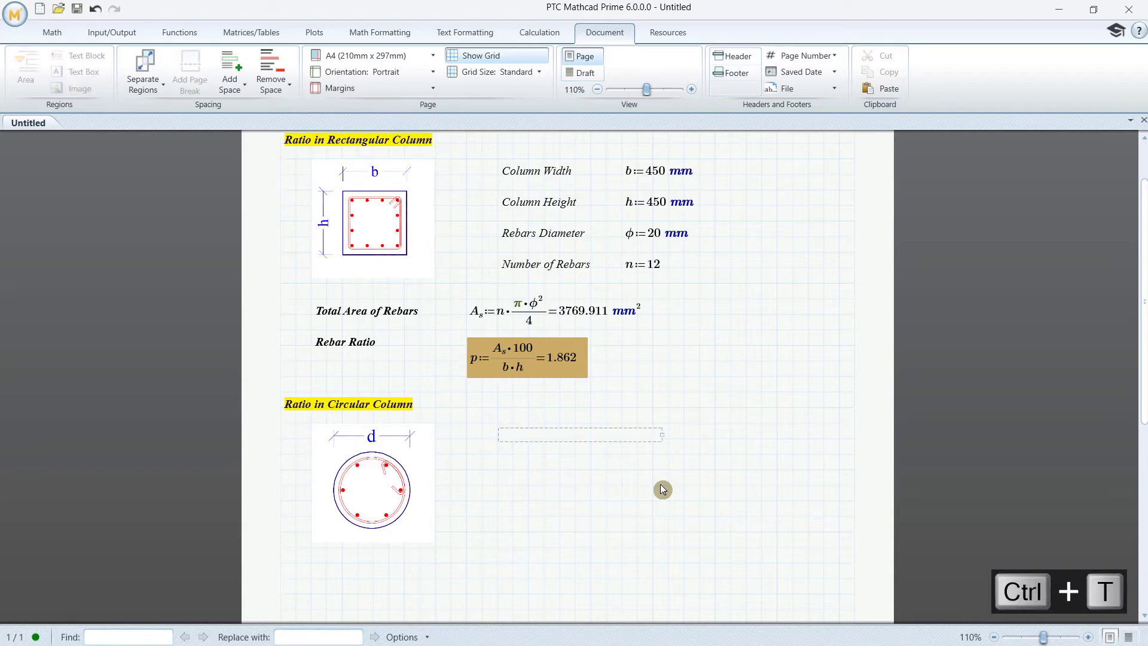
text(Column )
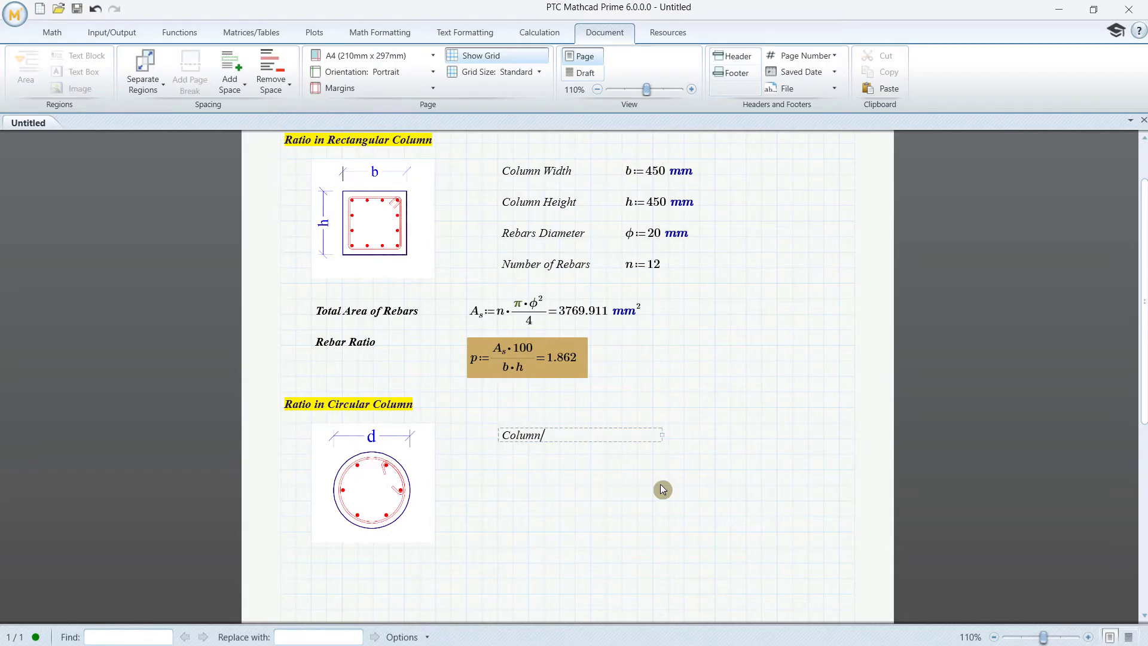
text(Diameter)
drag(662, 436, 612, 438)
click(634, 438)
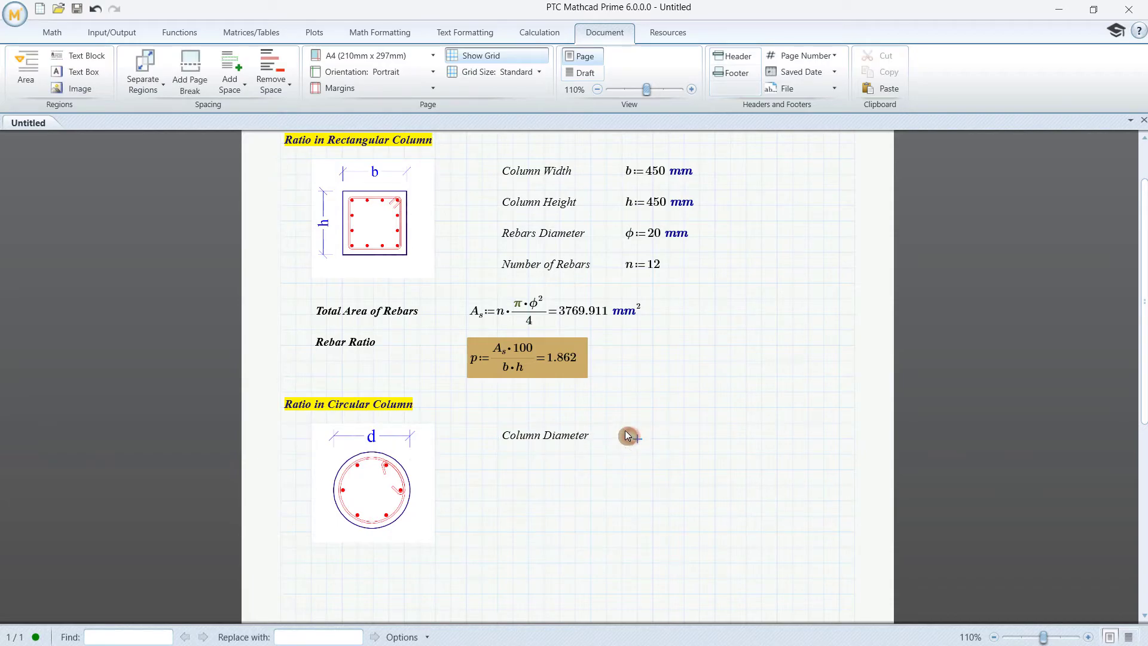
text(d)
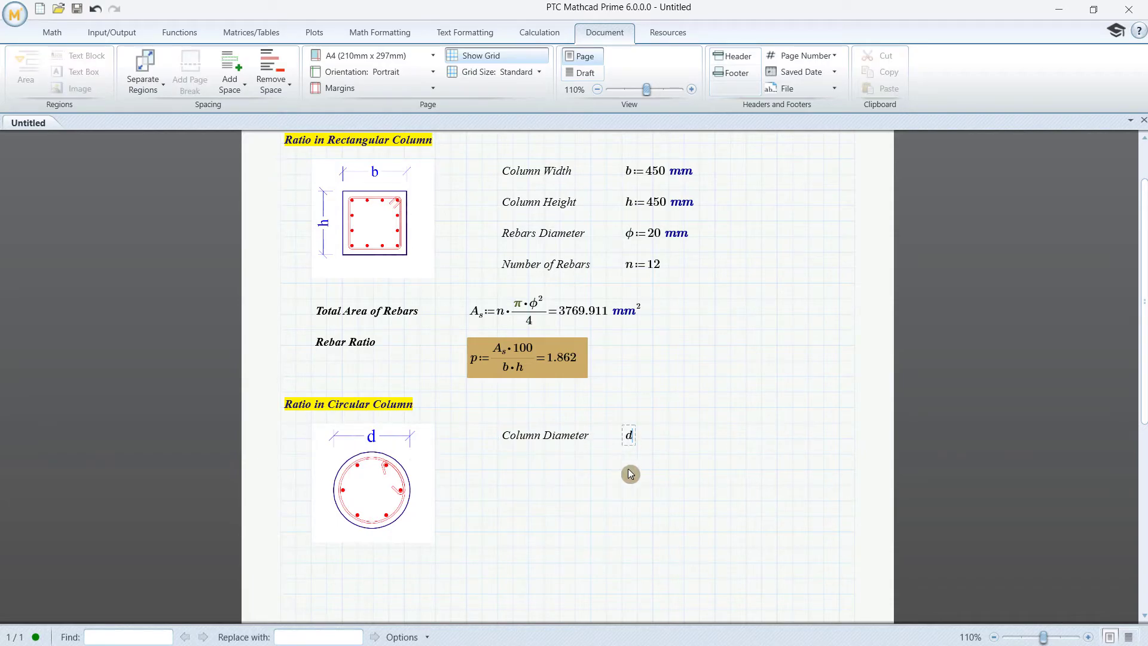
text(:=500·mm)
click(629, 472)
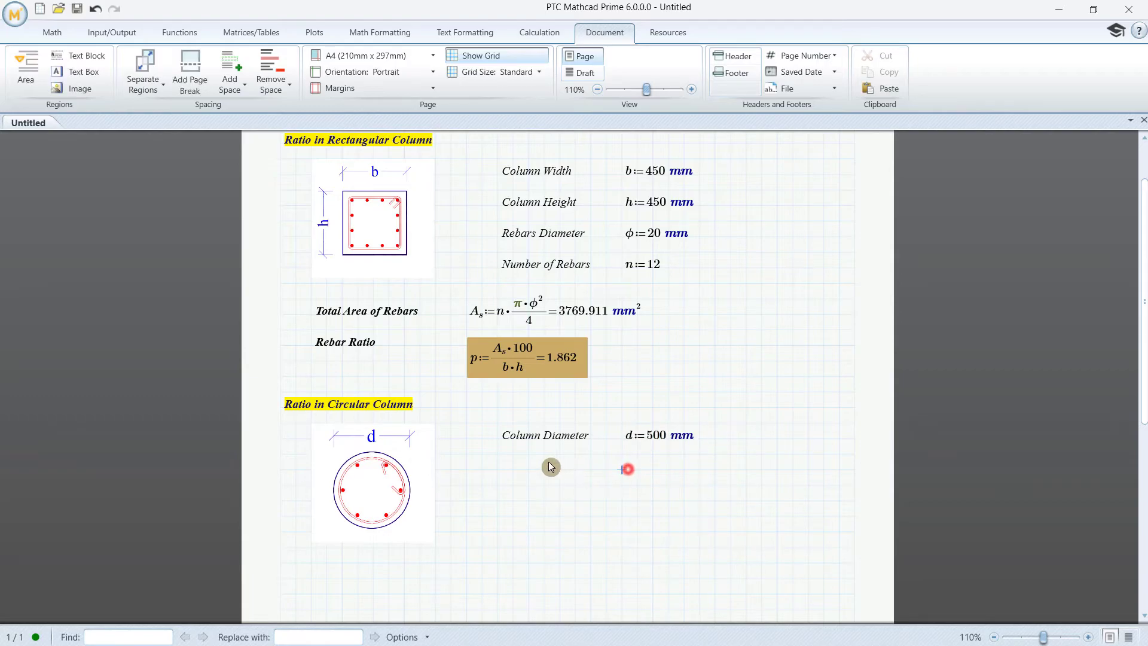
click(503, 468)
drag(698, 269, 479, 232)
right_click(479, 233)
key(ctrl+c)
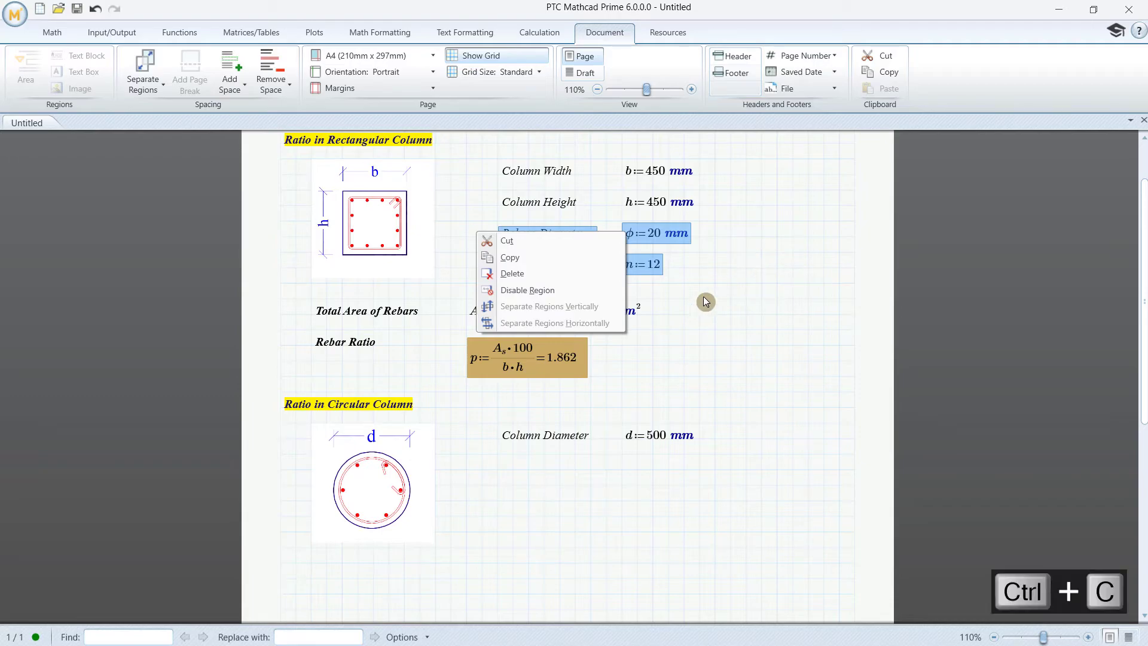
click(502, 467)
key(ctrl+v)
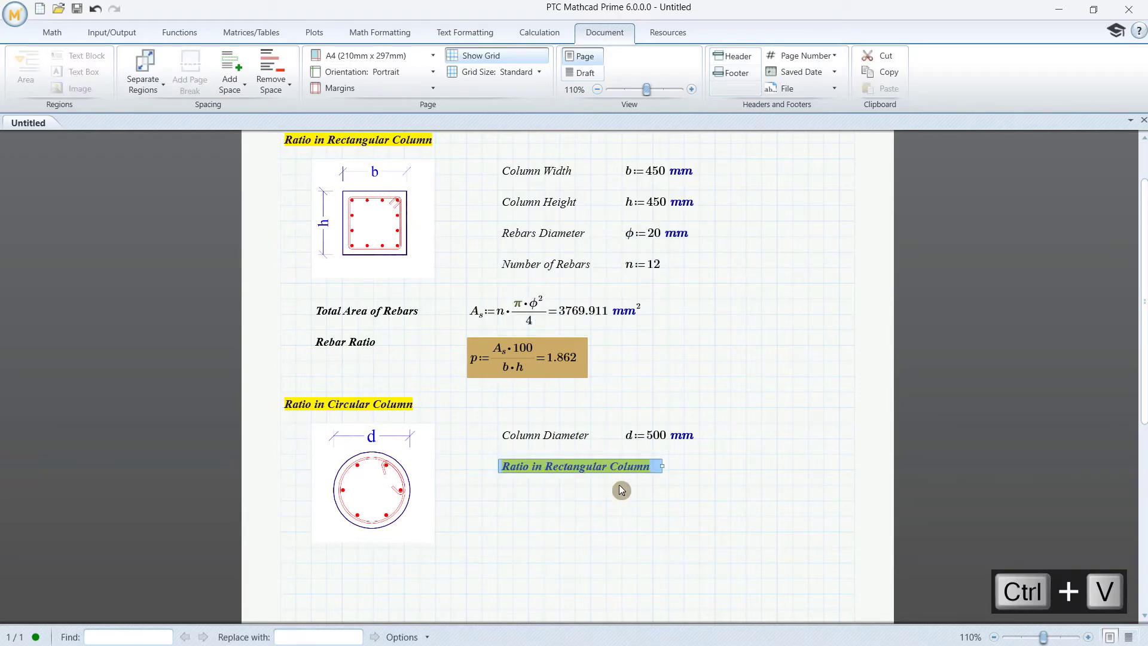
key(Delete)
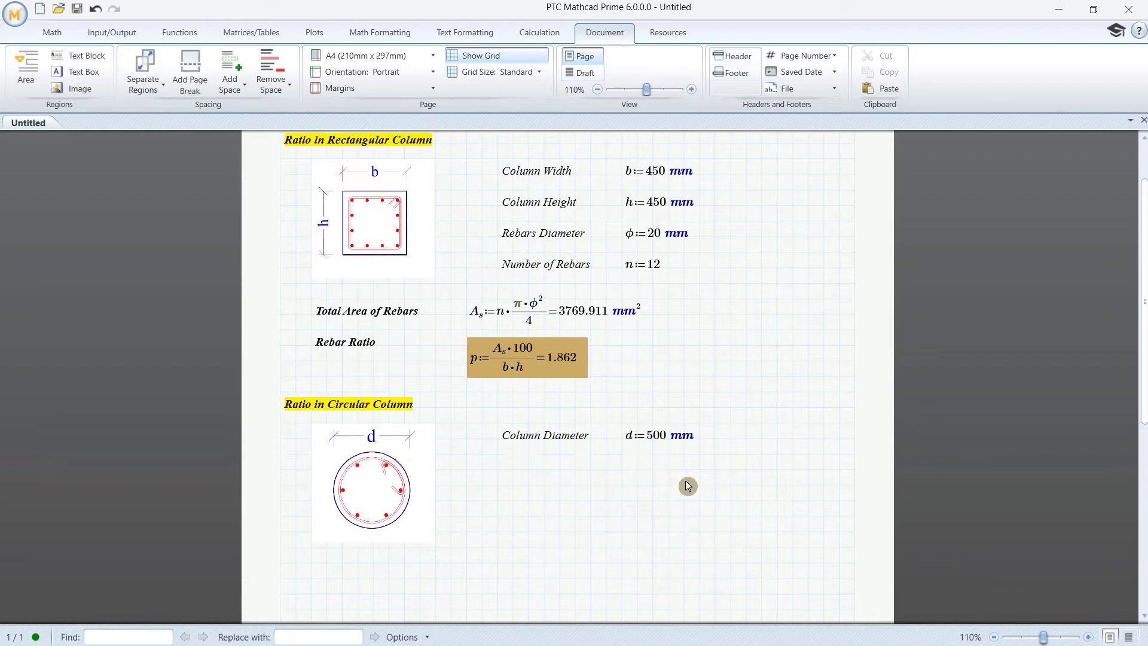
- Copy the Rebars Diameter label and its φ := 20 mm definition below the Column Diameter row of the circular section
click(575, 233)
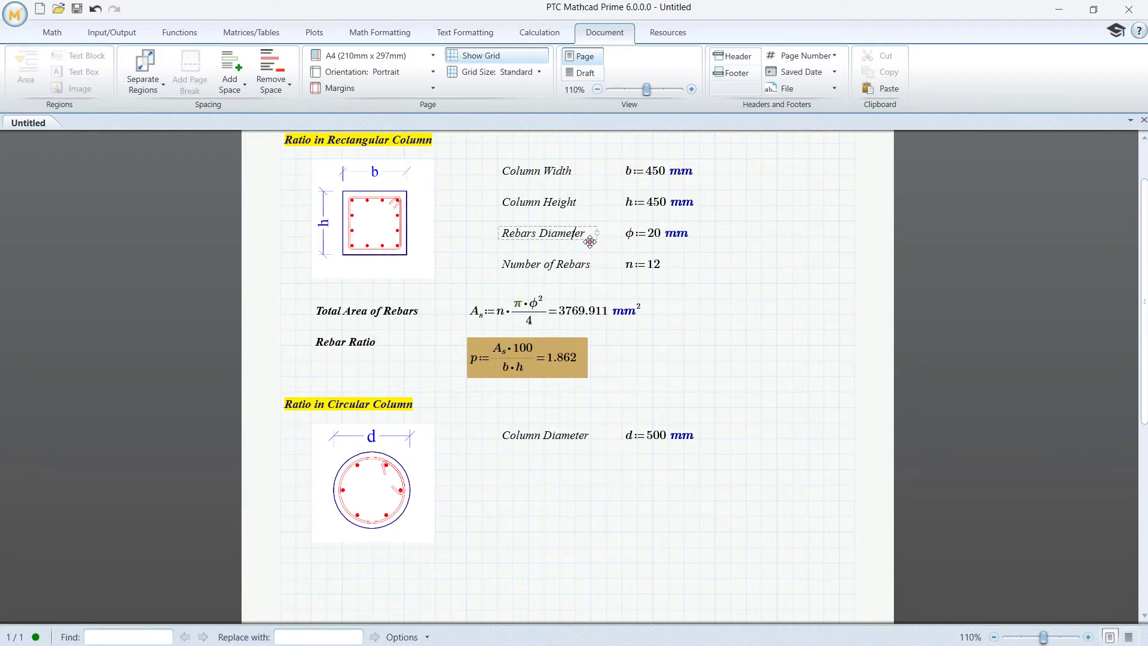
click(590, 241)
ctrl+click(680, 244)
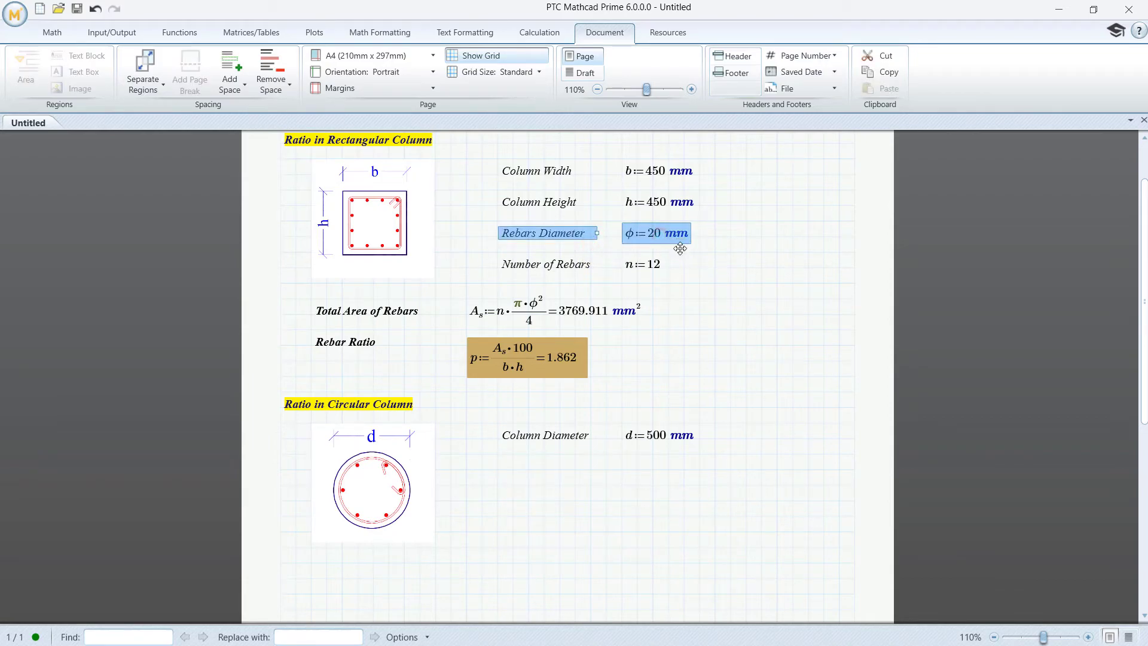
key(ctrl+c)
click(502, 467)
key(ctrl+v)
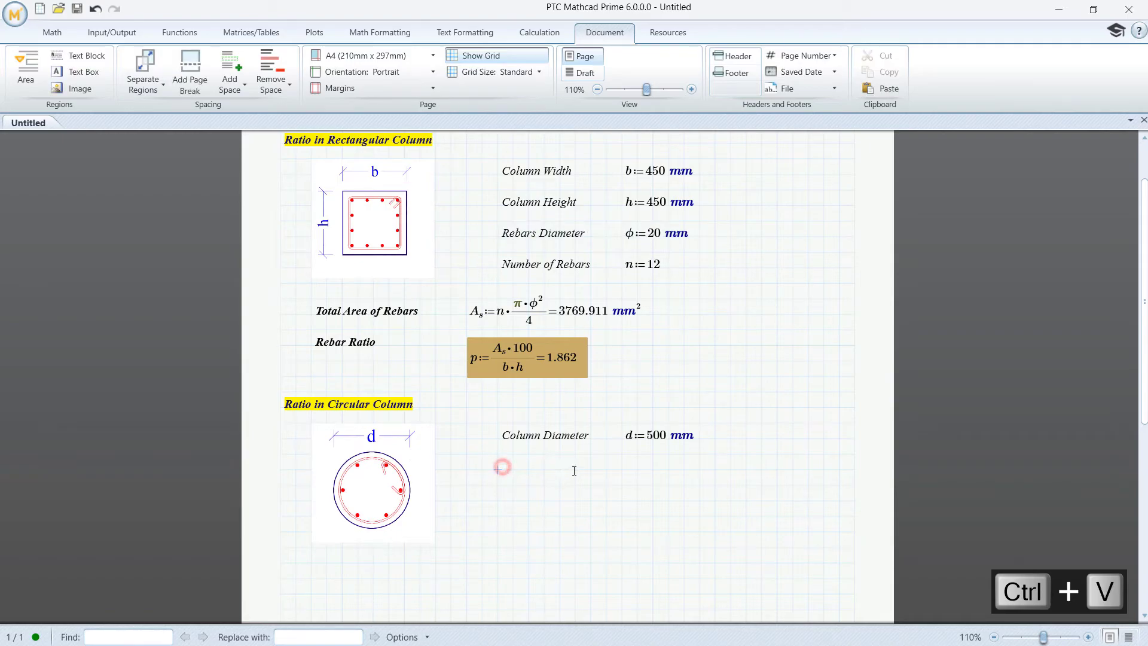
click(620, 517)
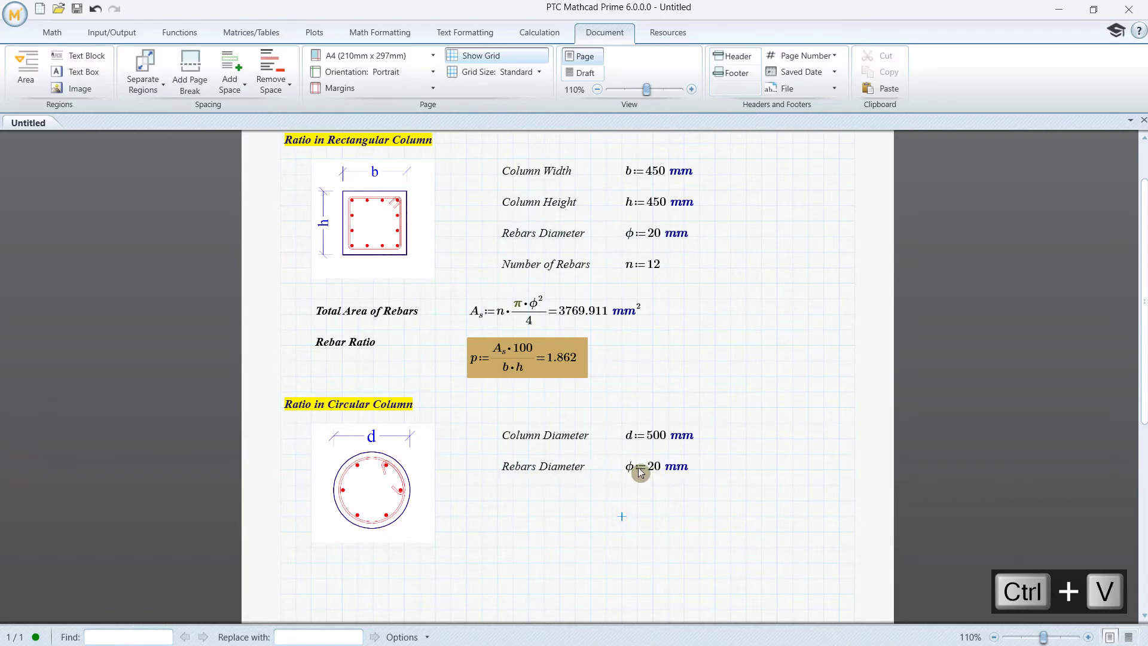
- Copy the Number of Rebars label and its n := 12 definition below the circular section's Rebars Diameter row
click(591, 267)
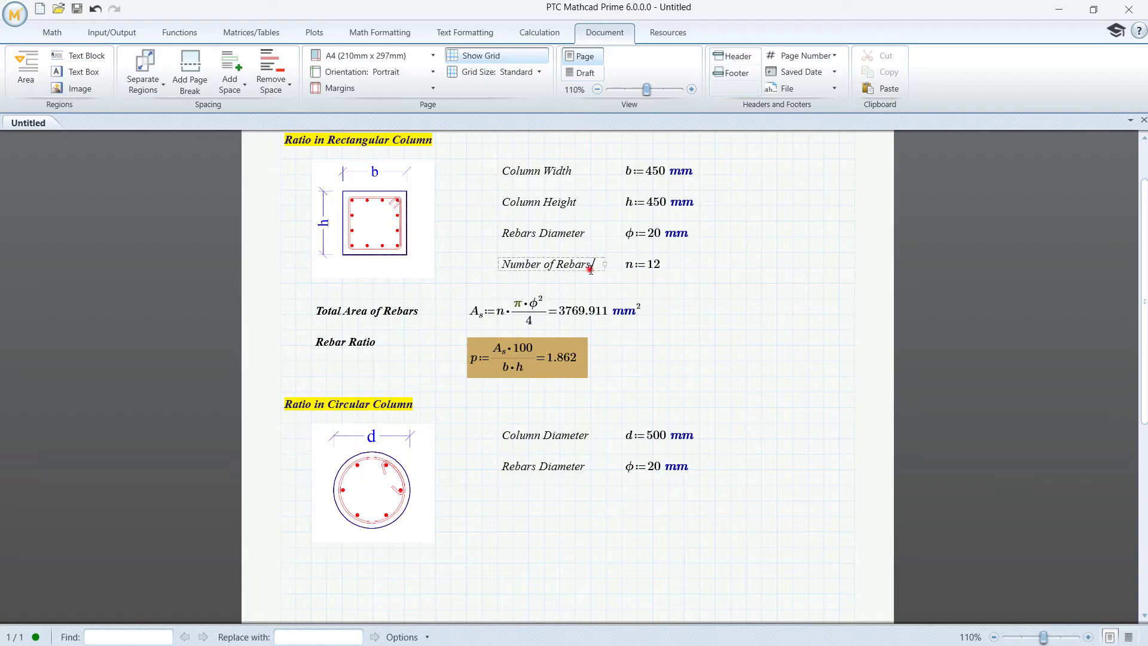
drag(596, 274, 645, 269)
key(ctrl+c)
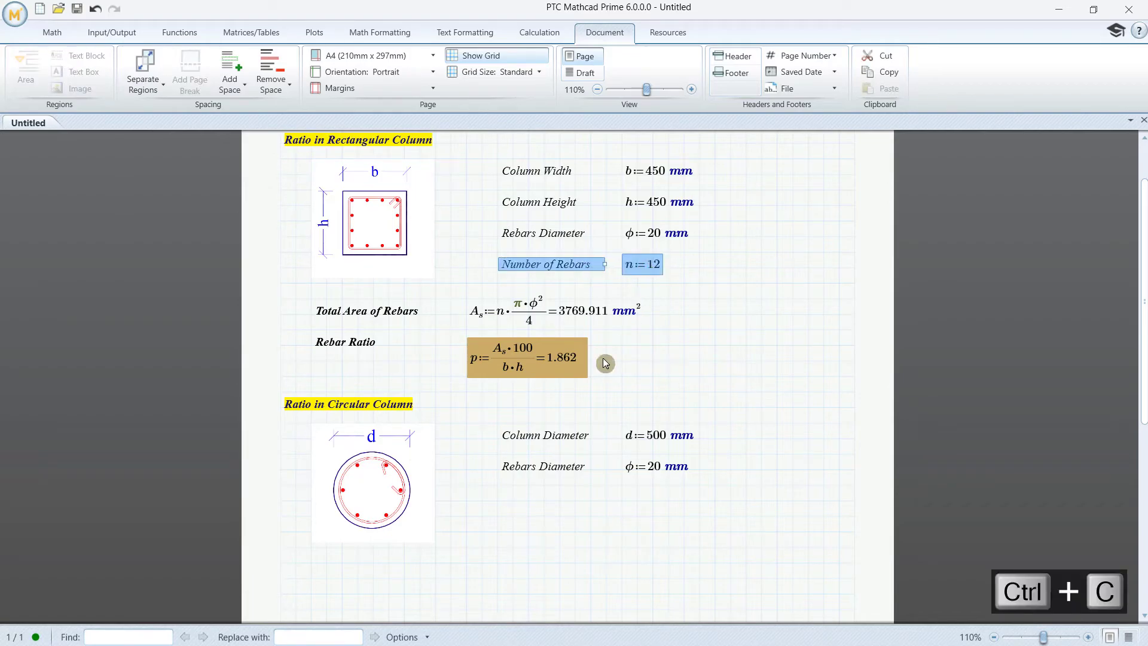
click(507, 502)
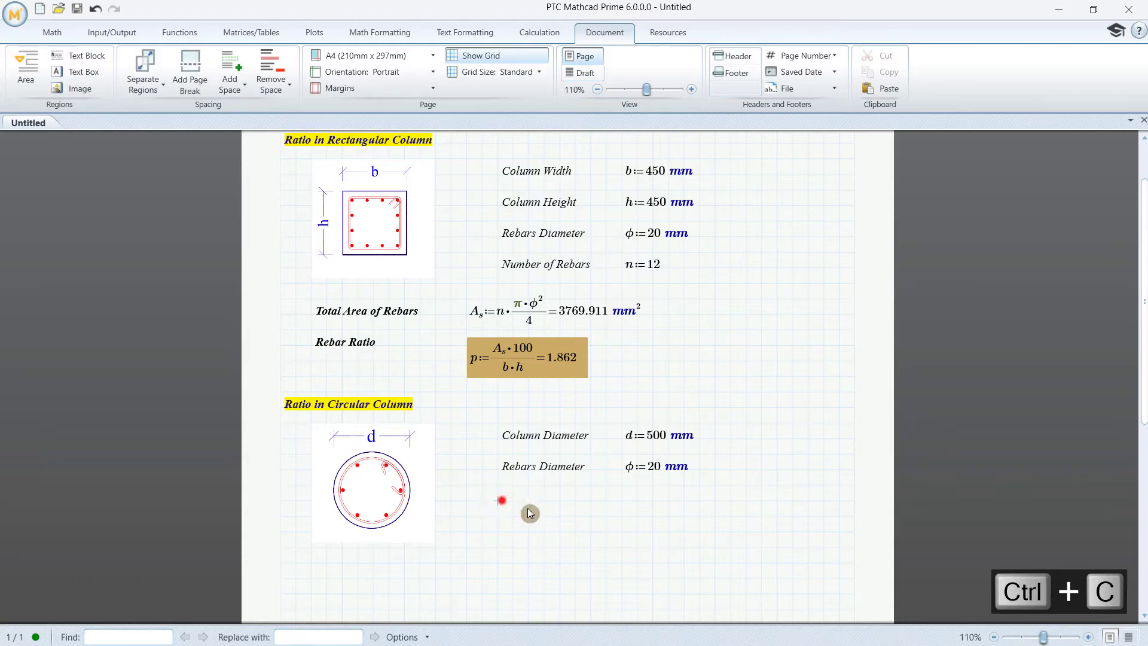
key(ctrl+v)
click(730, 507)
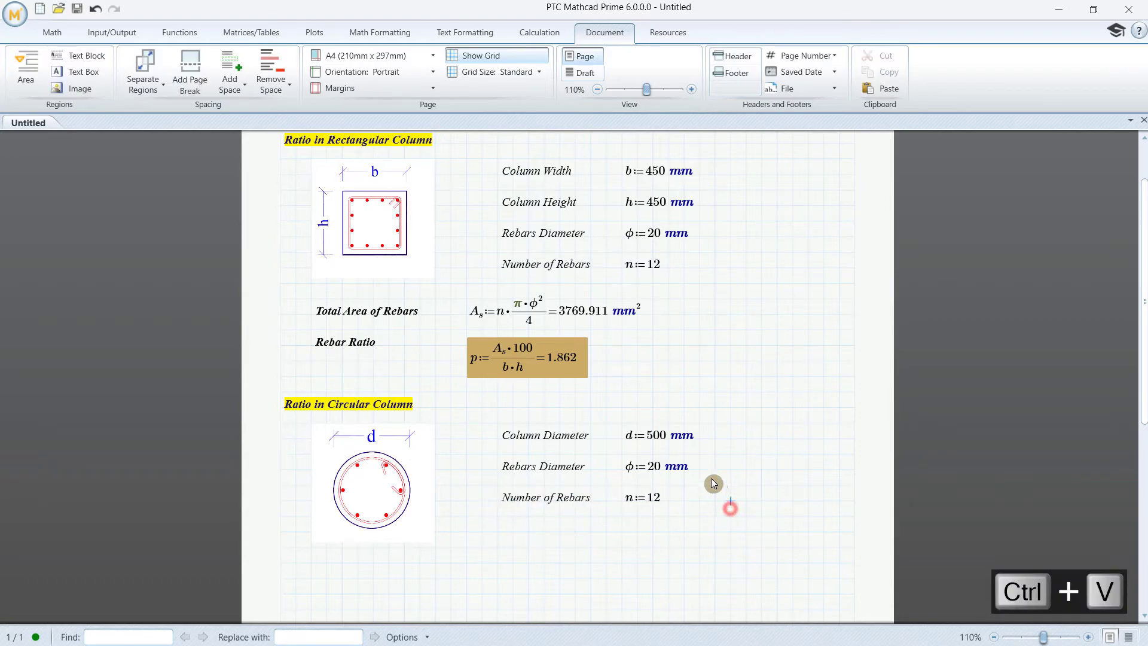
- Copy the Total Area of Rebars label below the circular section image
scroll(694, 468, down, 1)
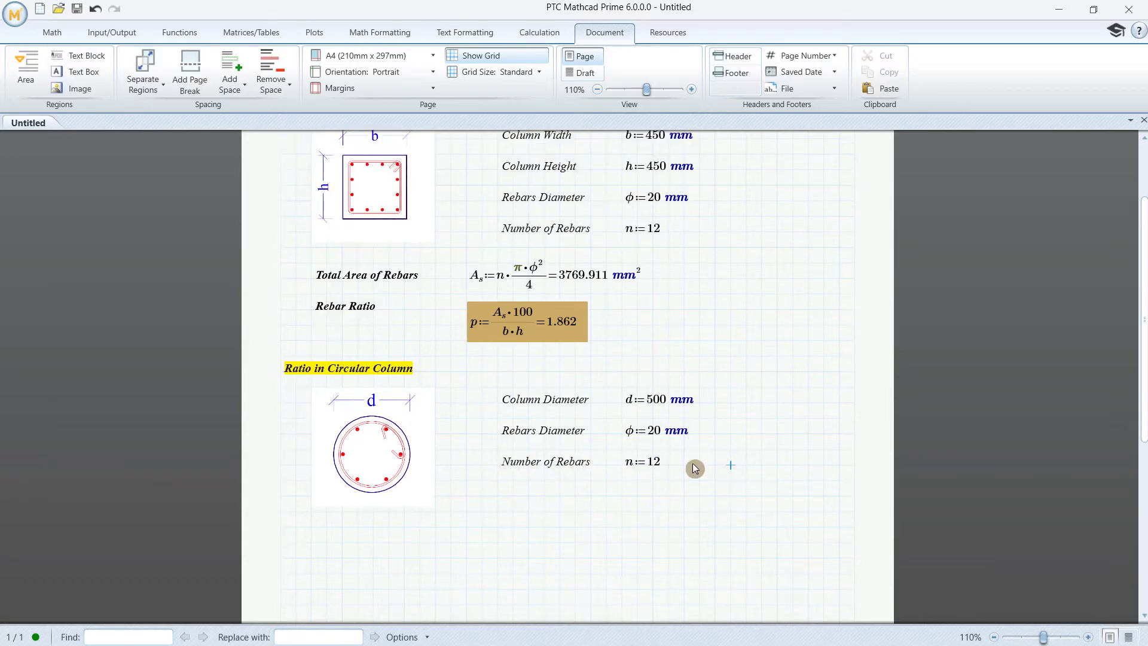
scroll(652, 485, up, 1)
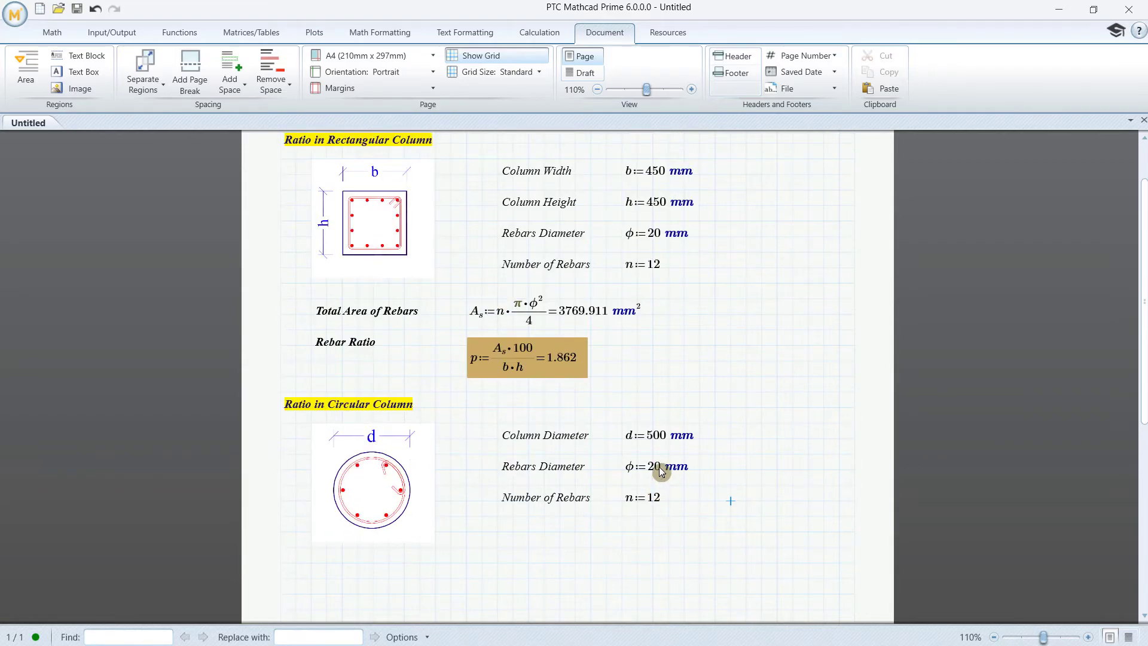
scroll(640, 466, up, 2)
scroll(641, 469, down, 1)
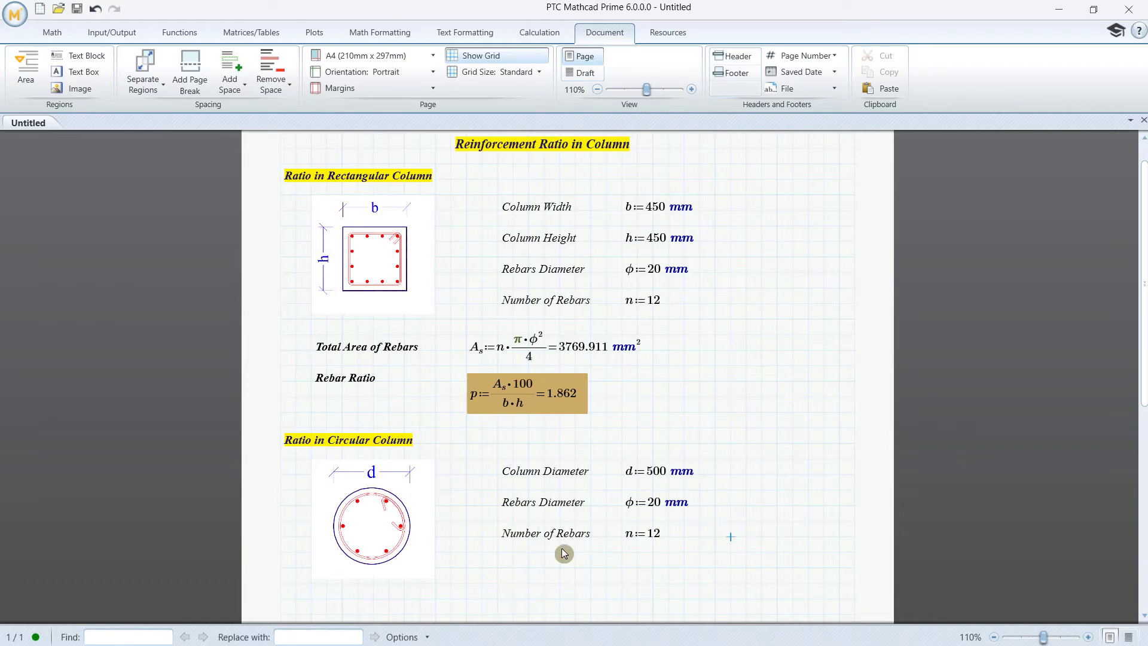
scroll(655, 488, down, 2)
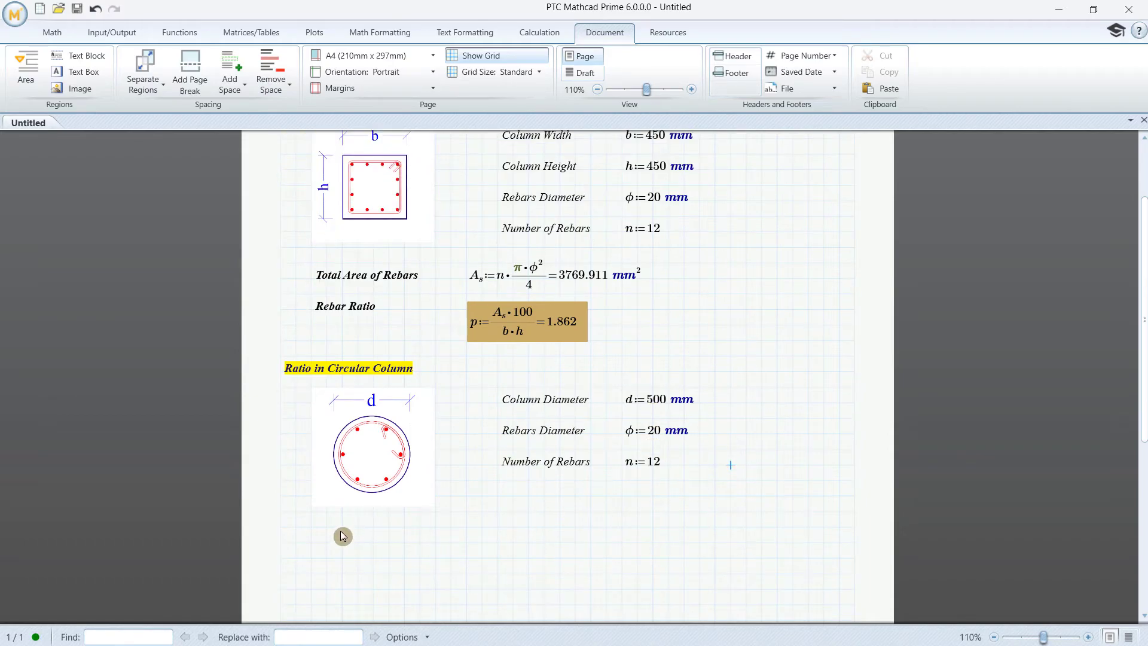
click(370, 280)
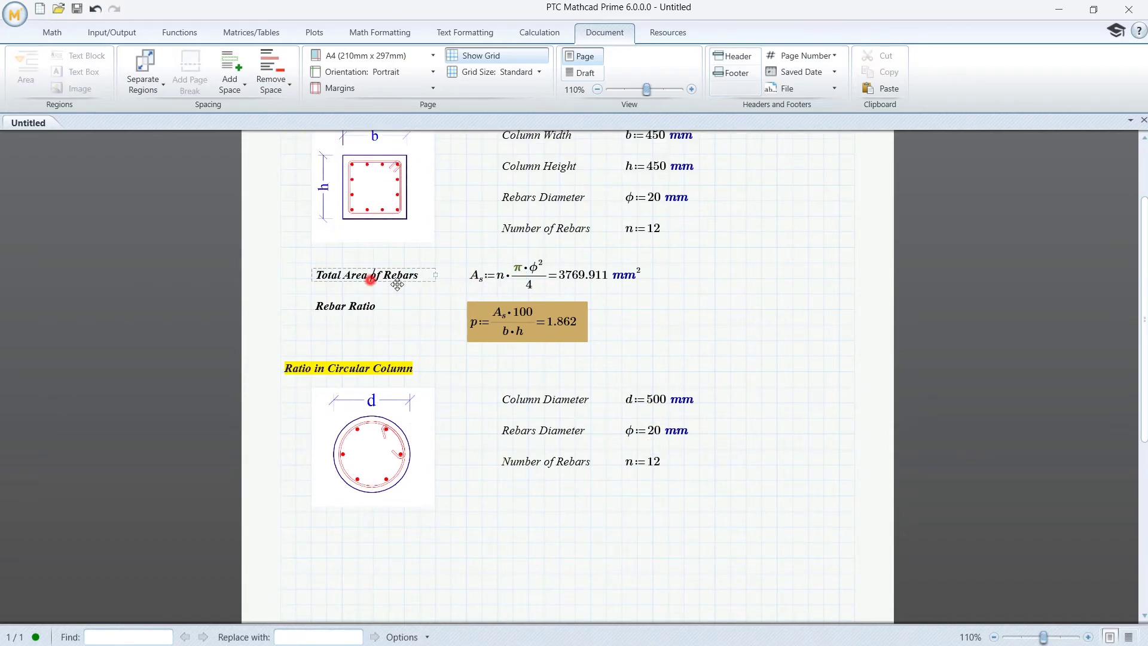
click(398, 281)
click(412, 286)
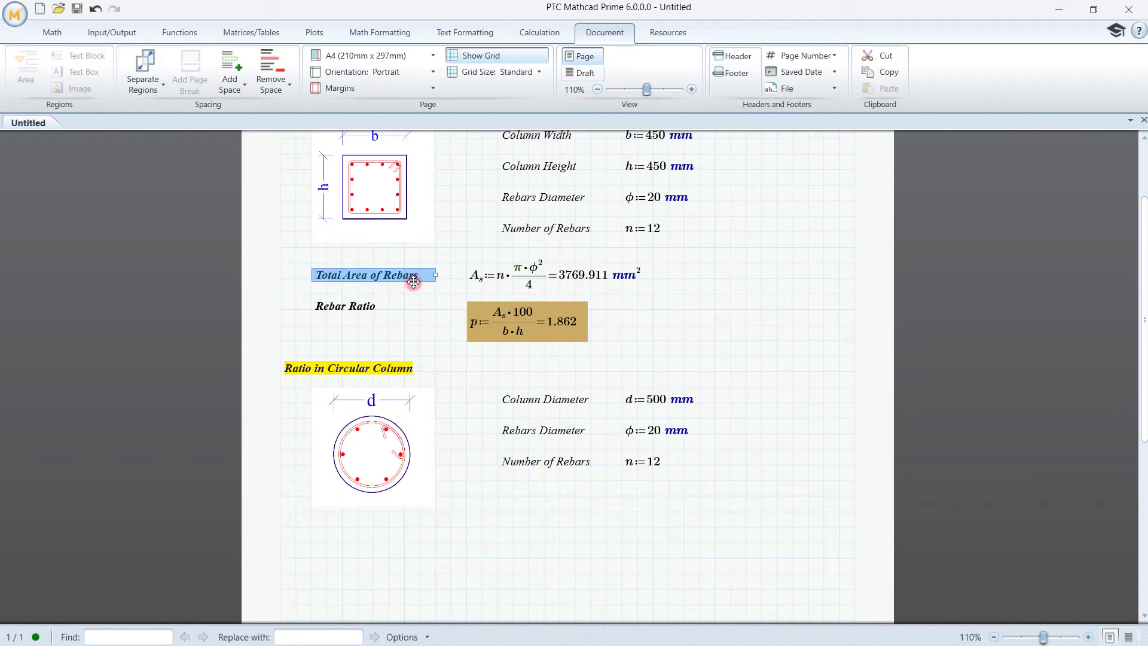
key(ctrl+c)
click(317, 541)
key(ctrl+v)
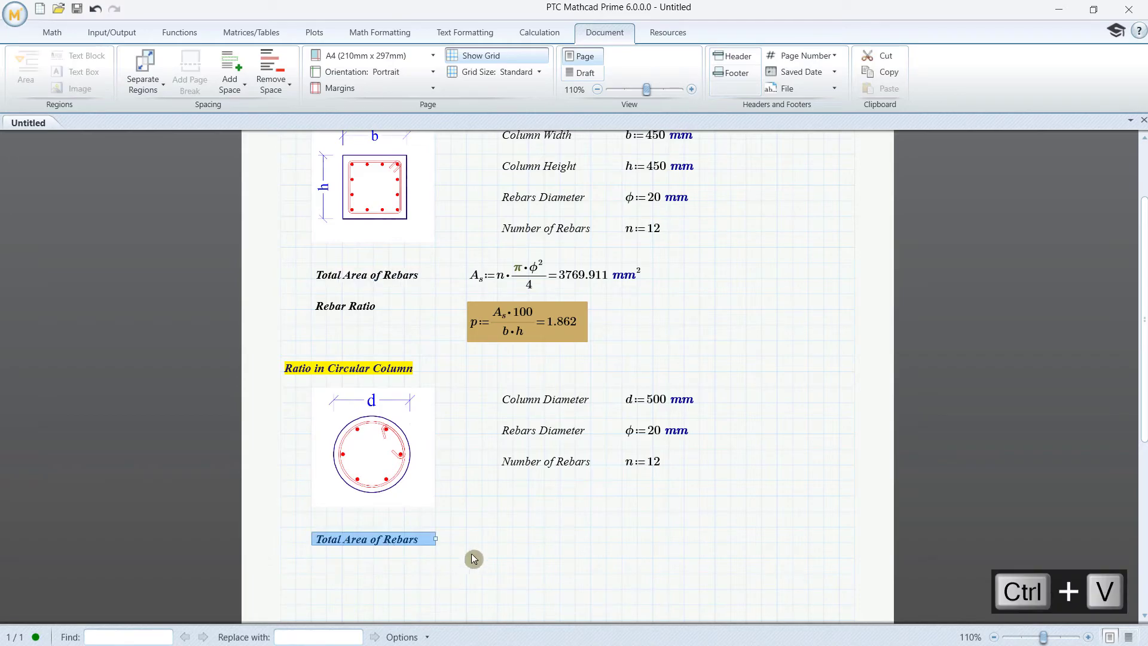
- Define A_s := n·π·φ²/4 beside the circular column's Total Area of Rebars label and evaluate it
click(490, 541)
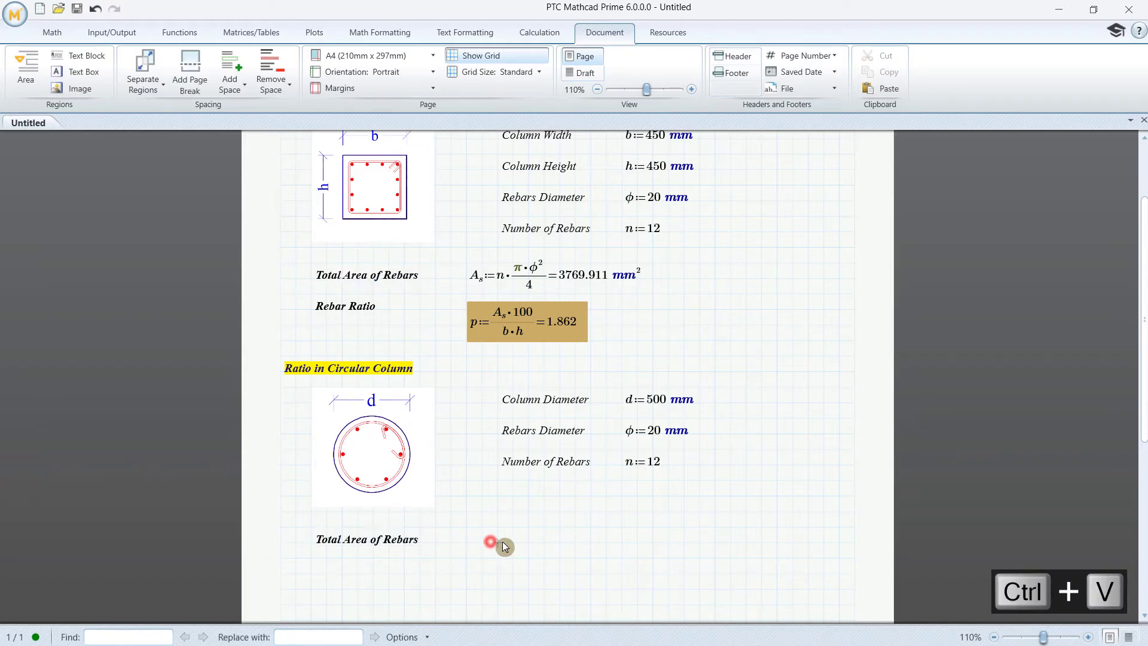
click(468, 542)
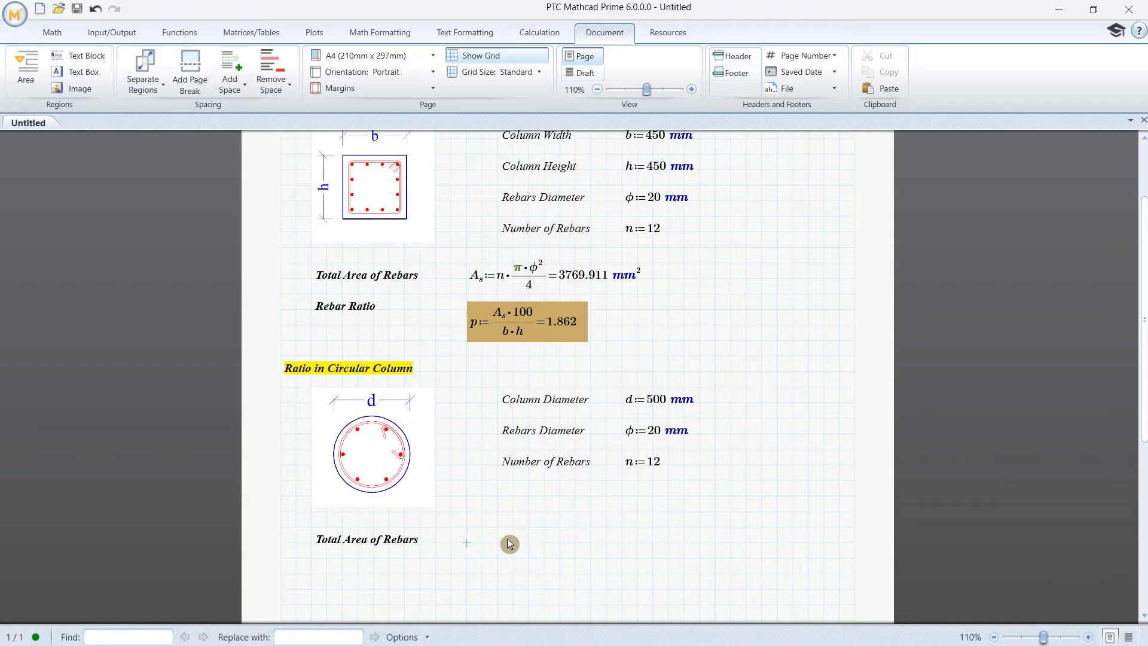
text(a)
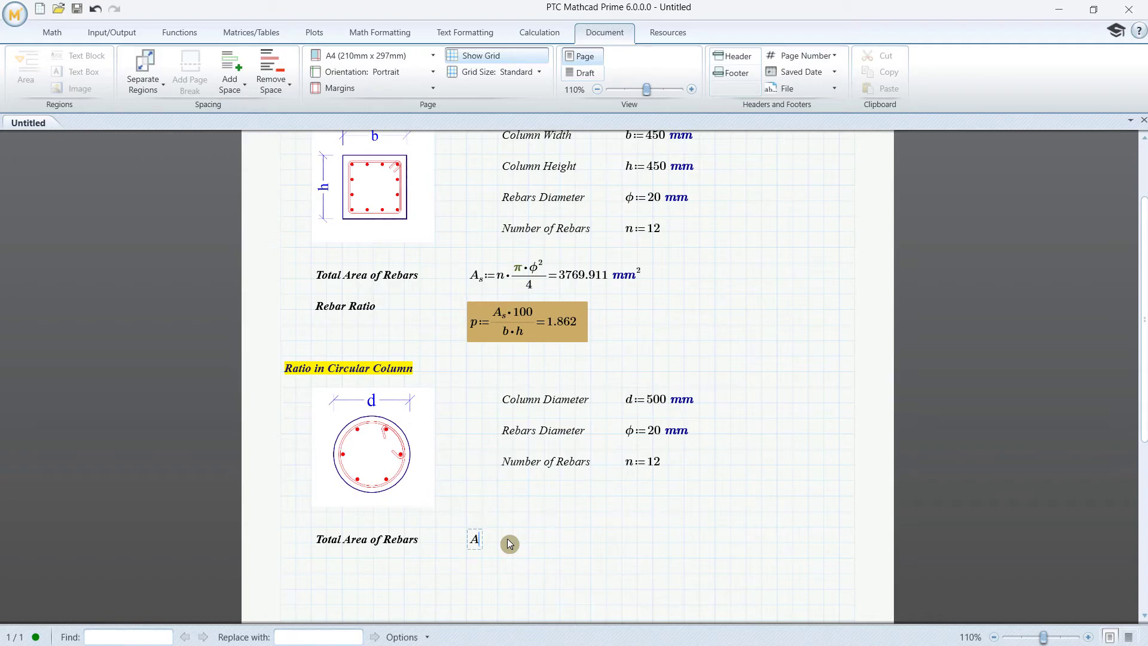
key(ctrl+minus)
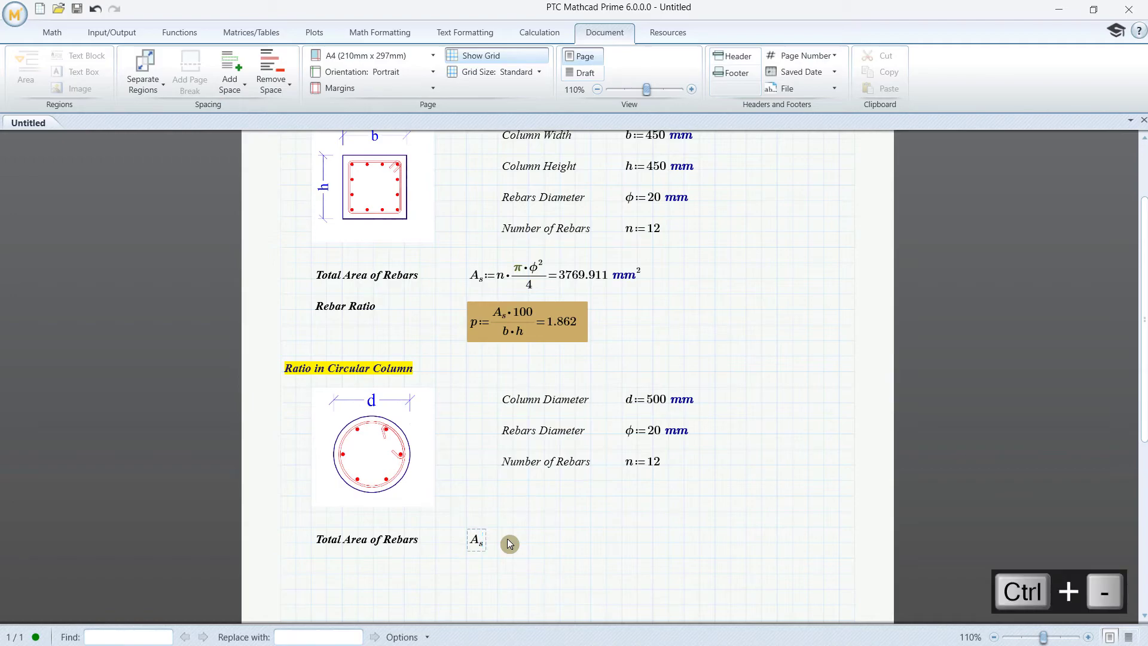
text(s:=)
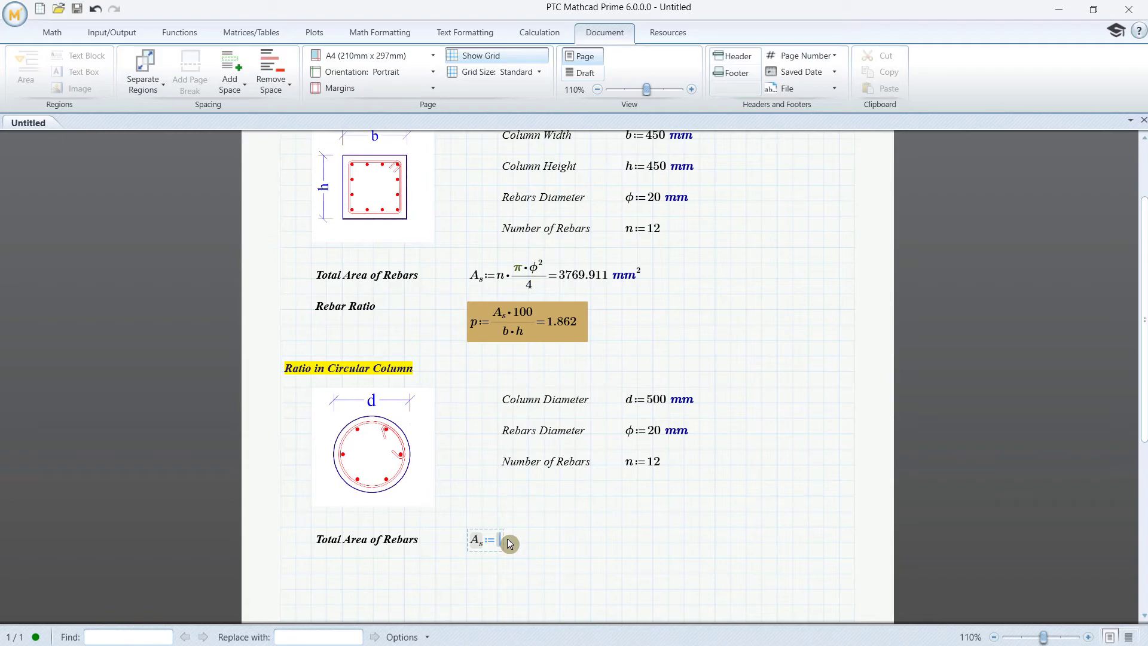
text(n)
text(*)
text(f)
key(ctrl+g)
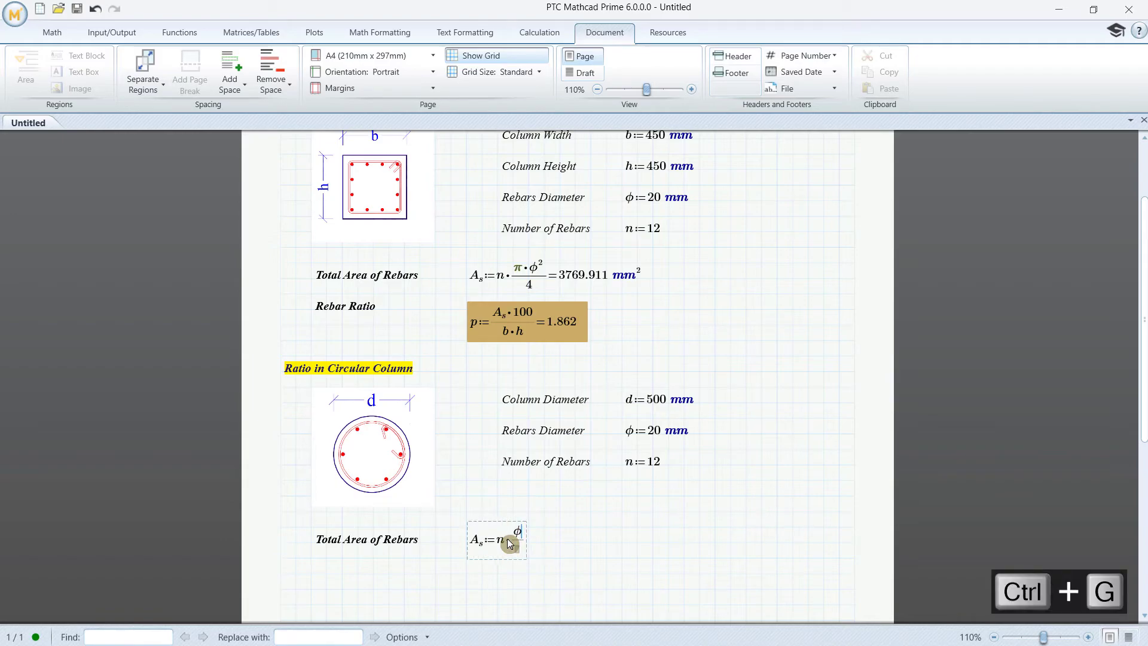
key(BackSpace)
text(p)
key(ctrl+g)
text(*)
text(f/)
key(ctrl+g)
text(^2/)
key(Down)
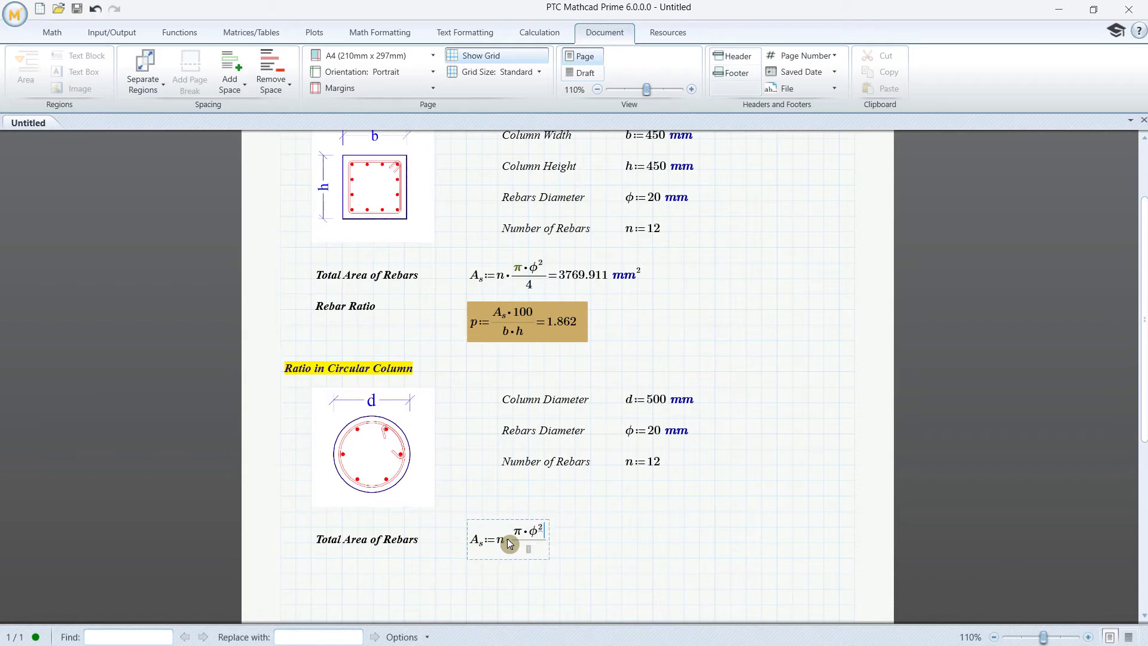
text(4=0.004 m^2)
- Change the result unit of the circular column's rebar area to mm²
key(space)
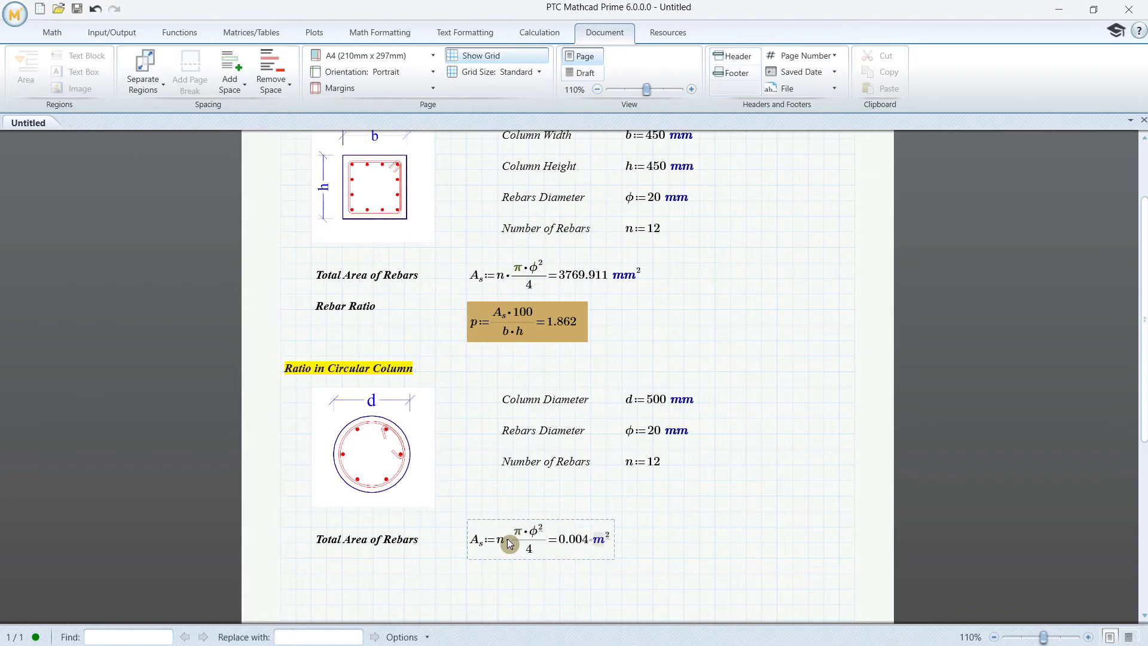
key(Left)
text(m)
click(654, 545)
- Copy the Rebar Ratio label below the circular column's Total Area of Rebars label
scroll(679, 473, down, 1)
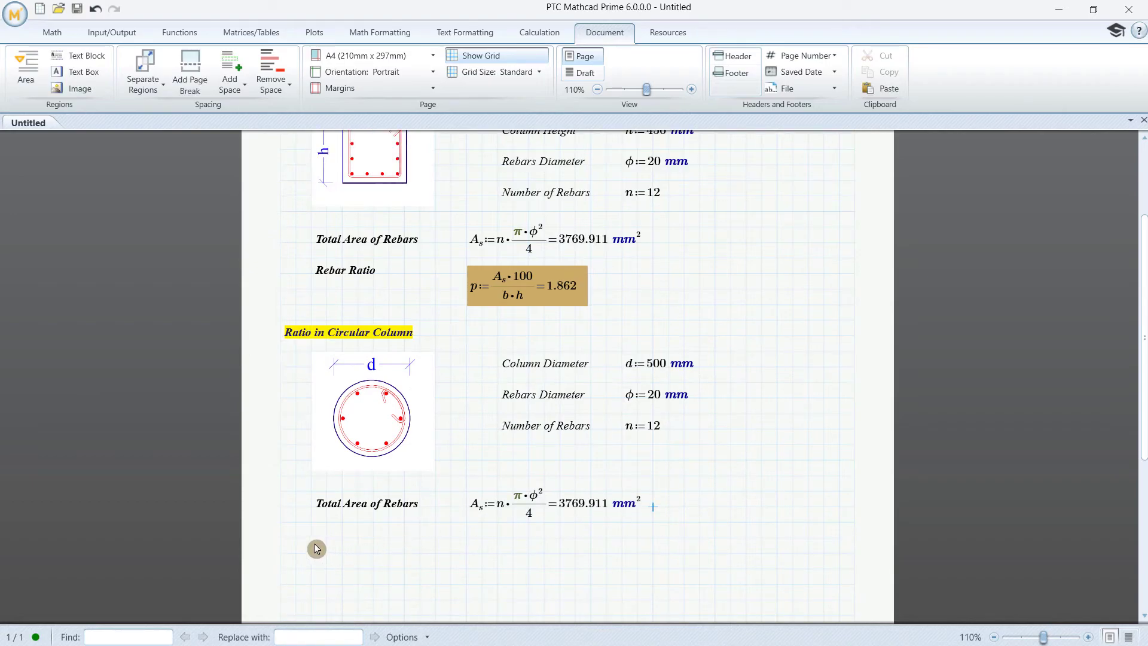
click(364, 272)
click(366, 275)
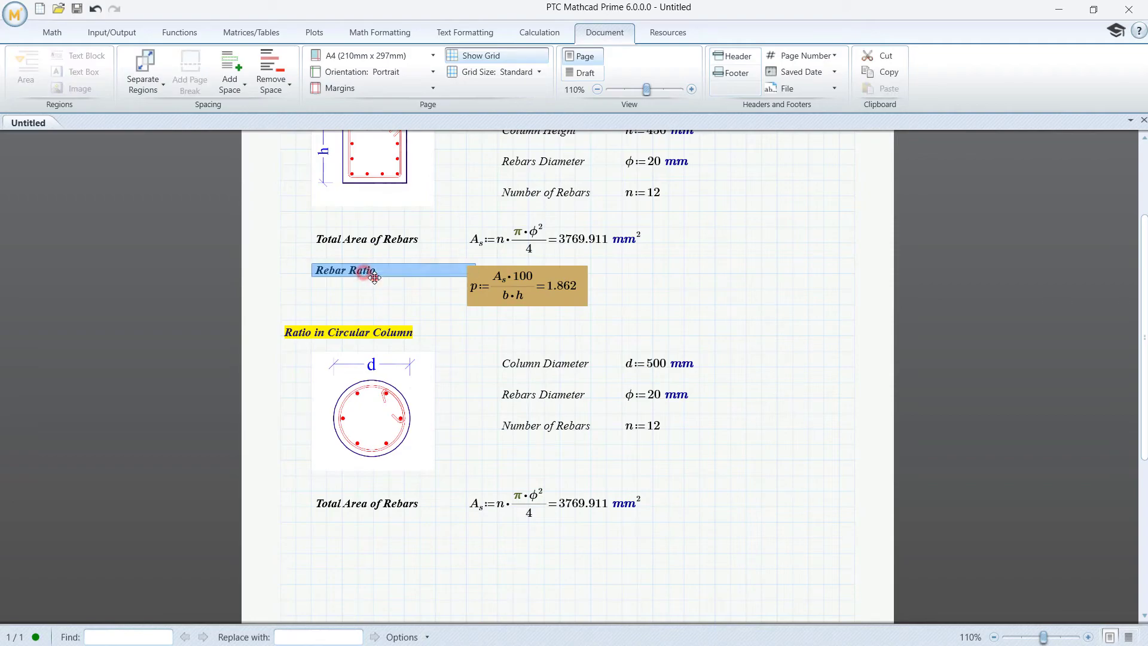
key(ctrl+c)
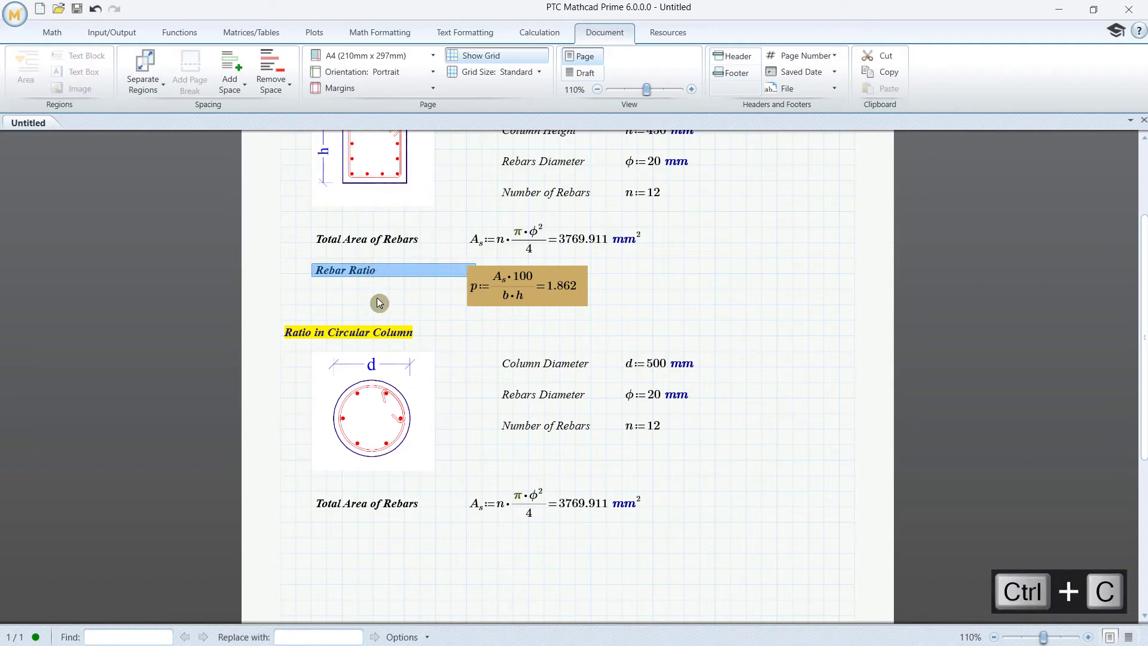
click(316, 538)
key(ctrl+v)
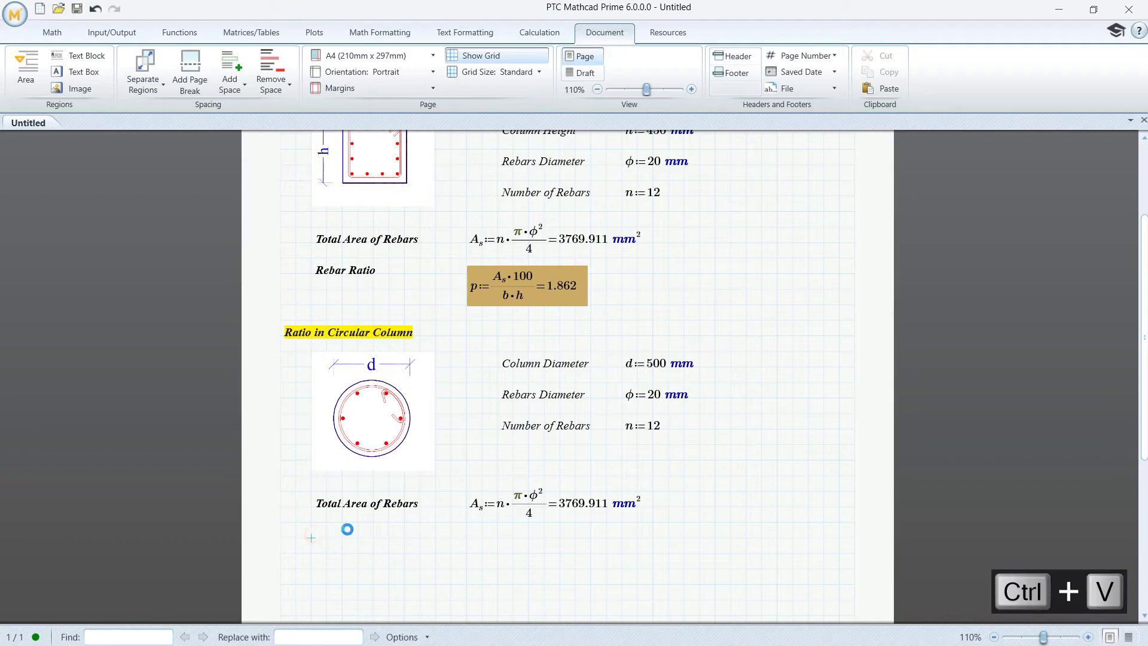
click(448, 562)
- Start the definition p := beside the circular column's Rebar Ratio label, leaving its right-hand side empty
click(466, 553)
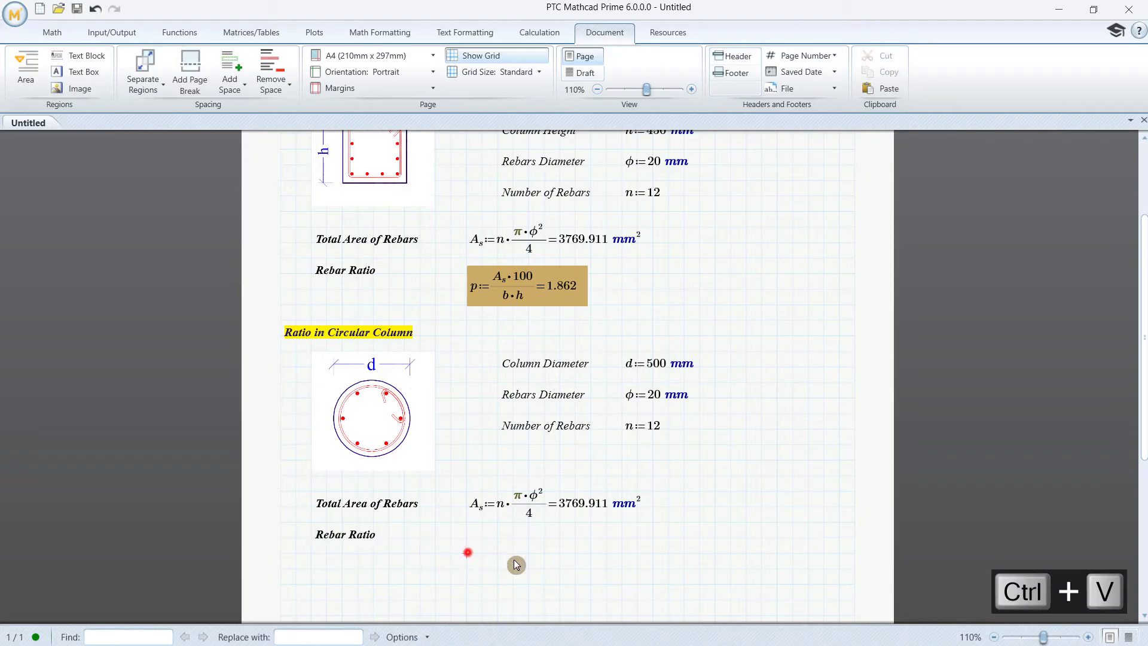
text(p)
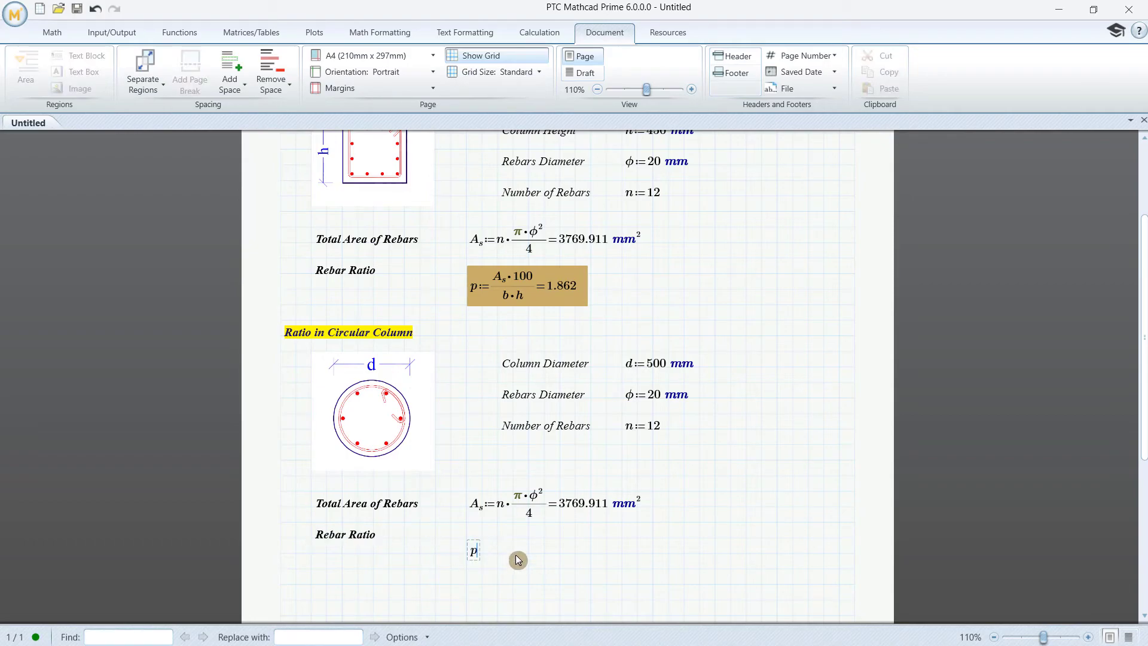
text(:=)
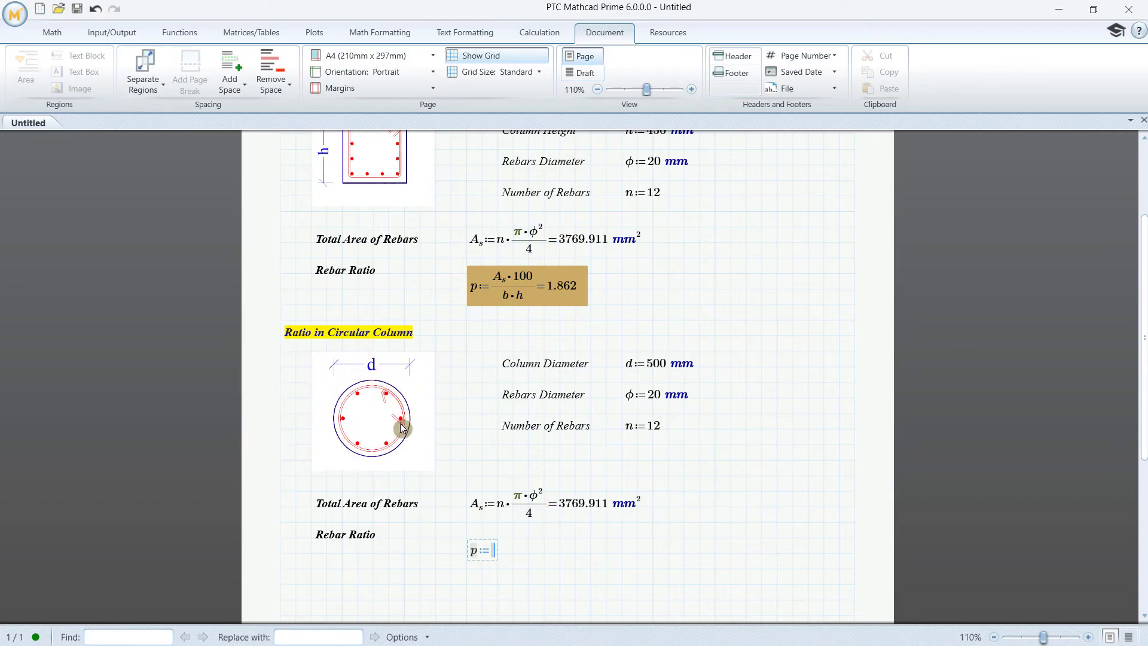
- Move the circular column's Rebar Ratio label and the p := definition together further down to free a row above them
drag(524, 571, 447, 508)
click(517, 579)
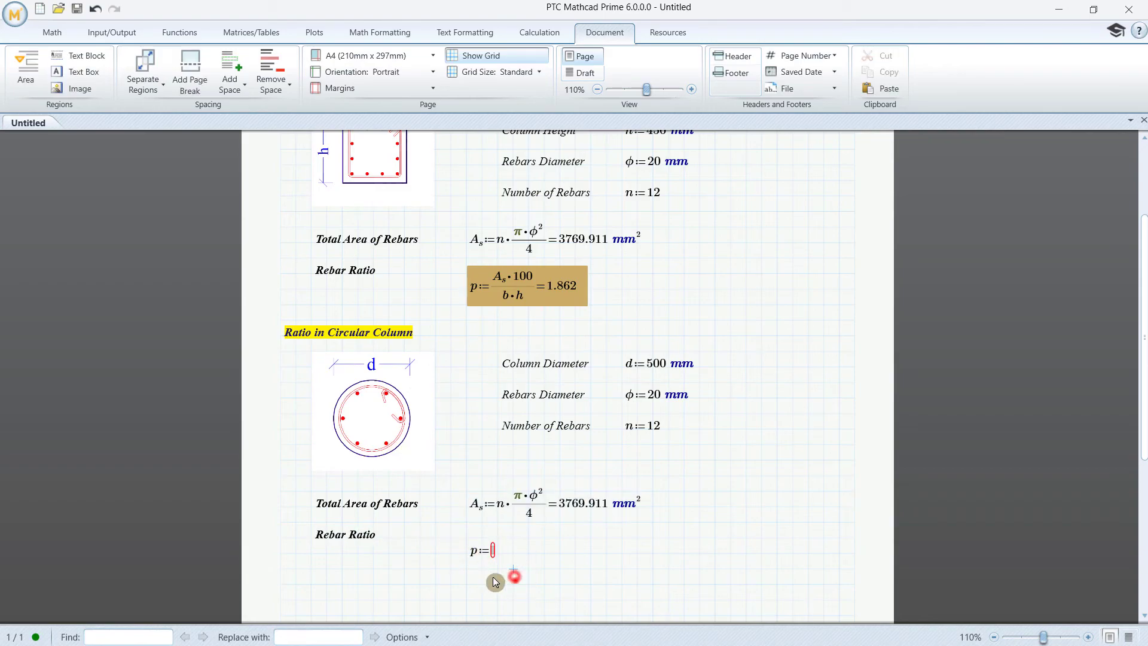
drag(427, 580, 328, 529)
drag(419, 544, 423, 576)
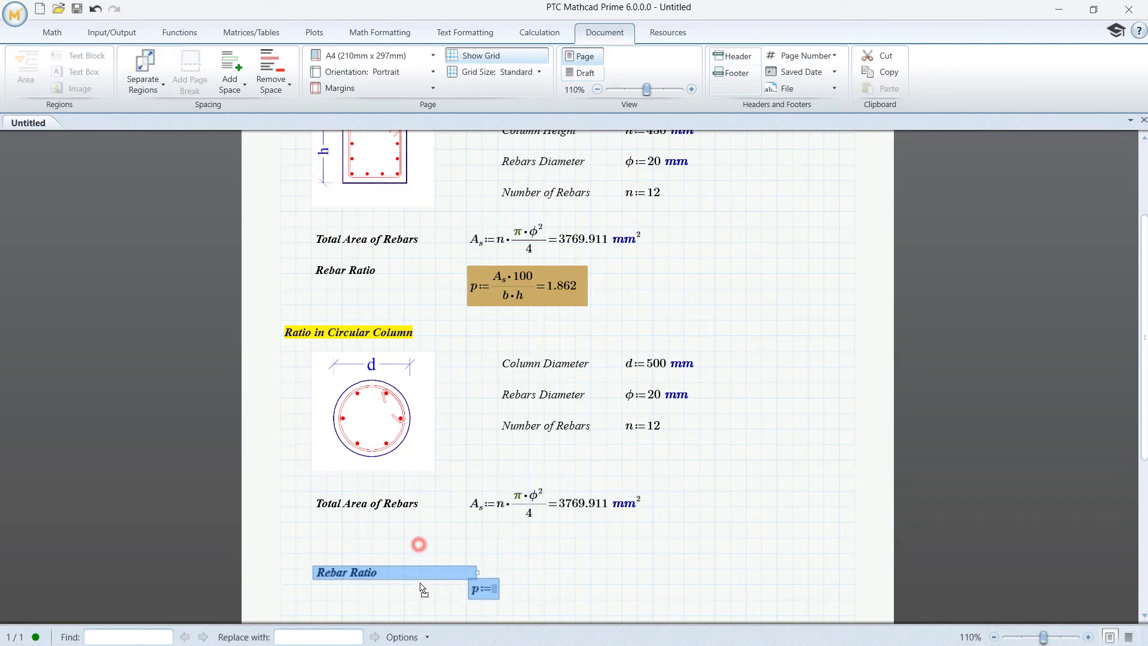
- Copy the circular column's Total Area of Rebars label into the free row above its Rebar Ratio label
click(328, 538)
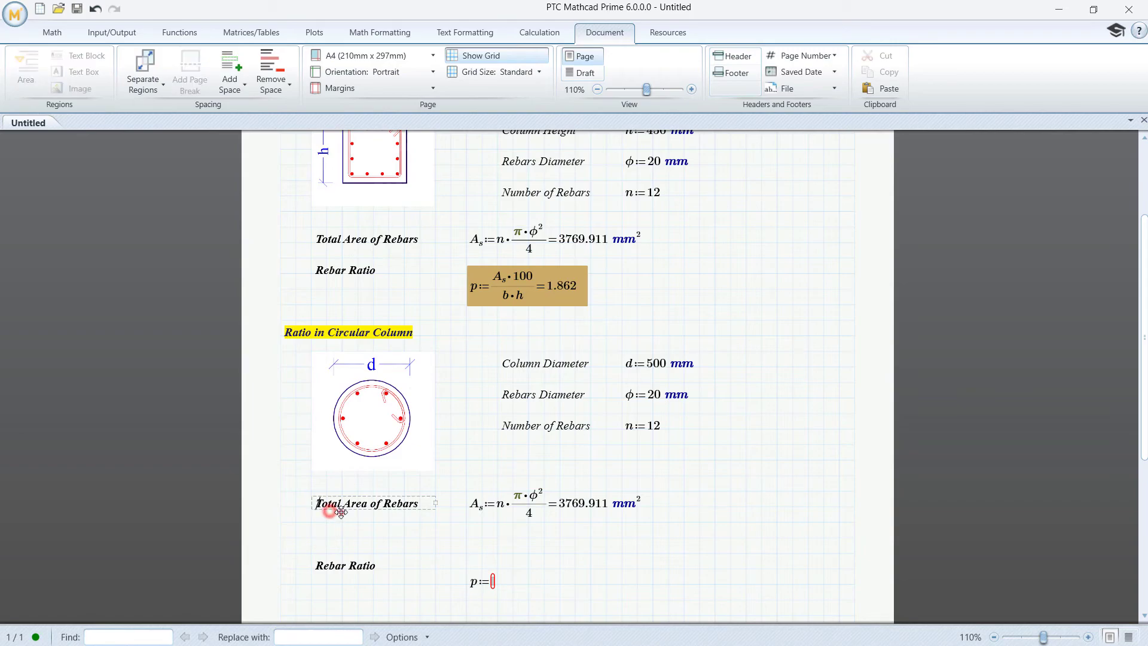
click(330, 509)
key(ctrl+c)
click(315, 538)
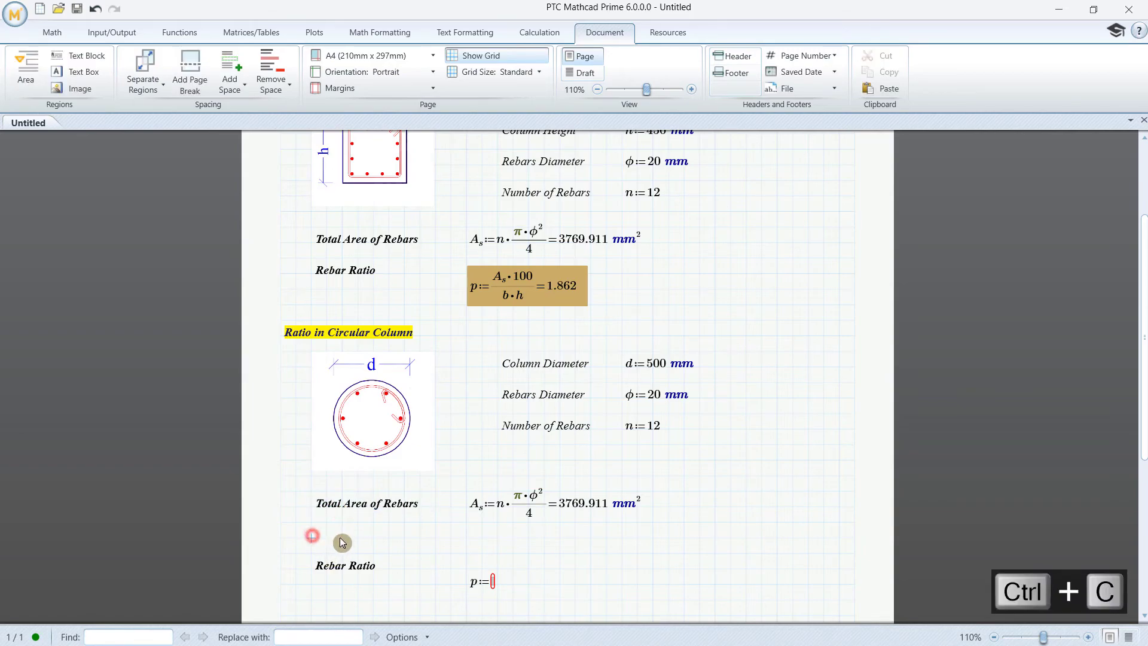
key(ctrl+v)
- Reword the copied label as Total Area of Column Section and widen its text box to fit on one line
click(374, 534)
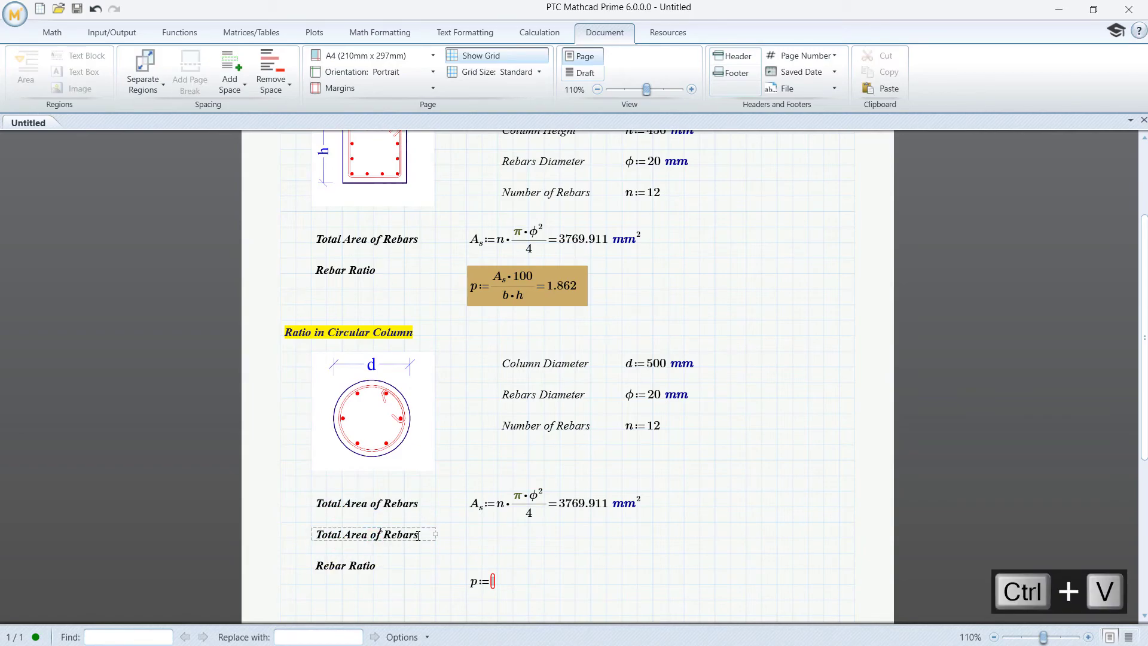
drag(418, 534, 386, 535)
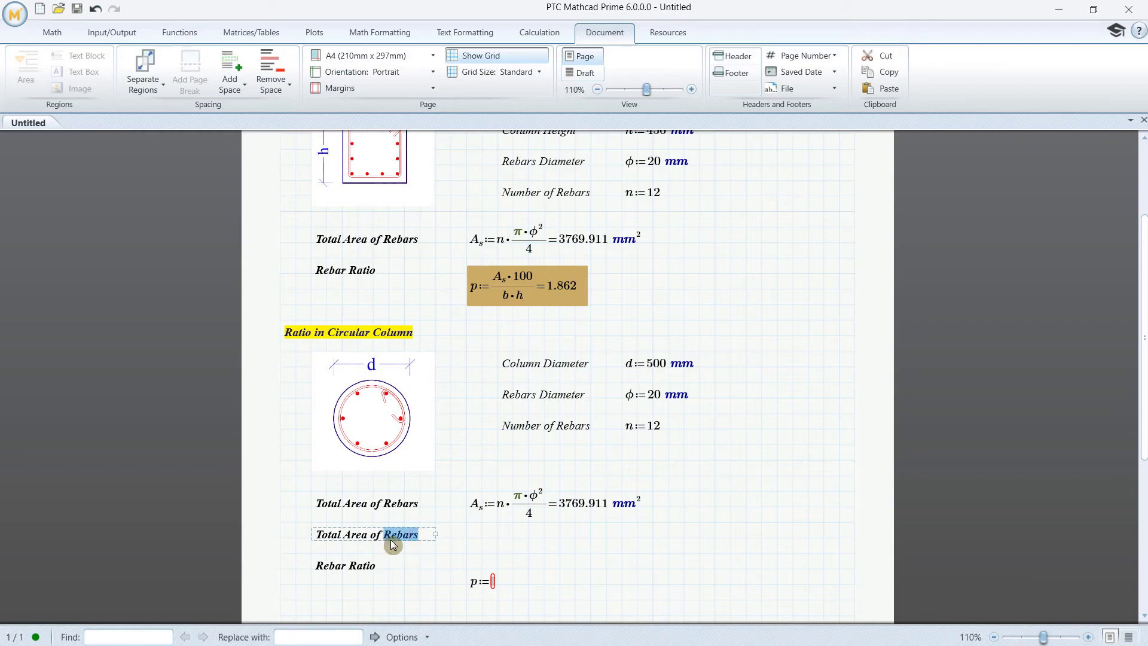
text(co)
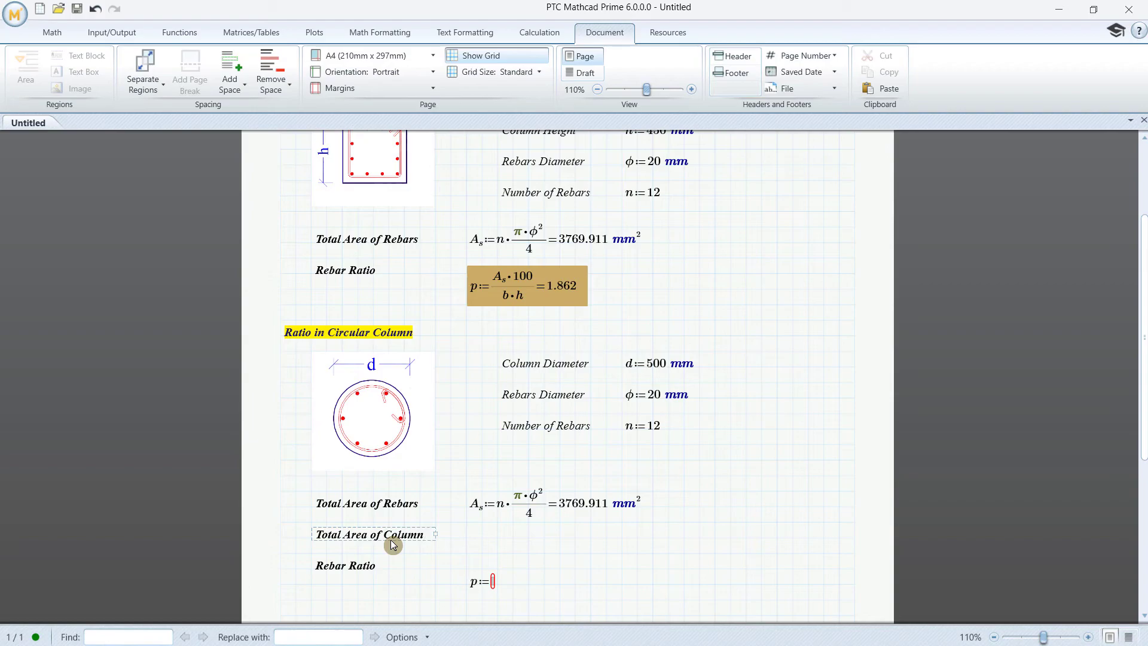
text(lumn Section)
drag(436, 540, 472, 538)
- Shift the circular column's rebar area formula horizontally away from its label, to line up with the input labels above
click(559, 557)
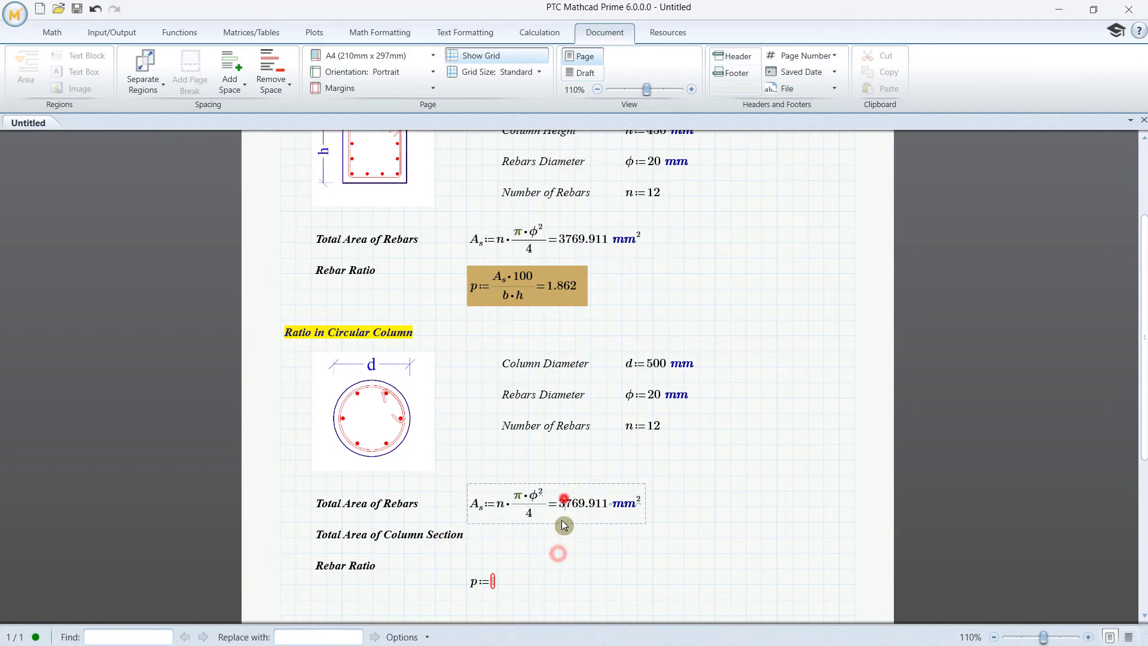
click(562, 500)
drag(559, 525, 585, 533)
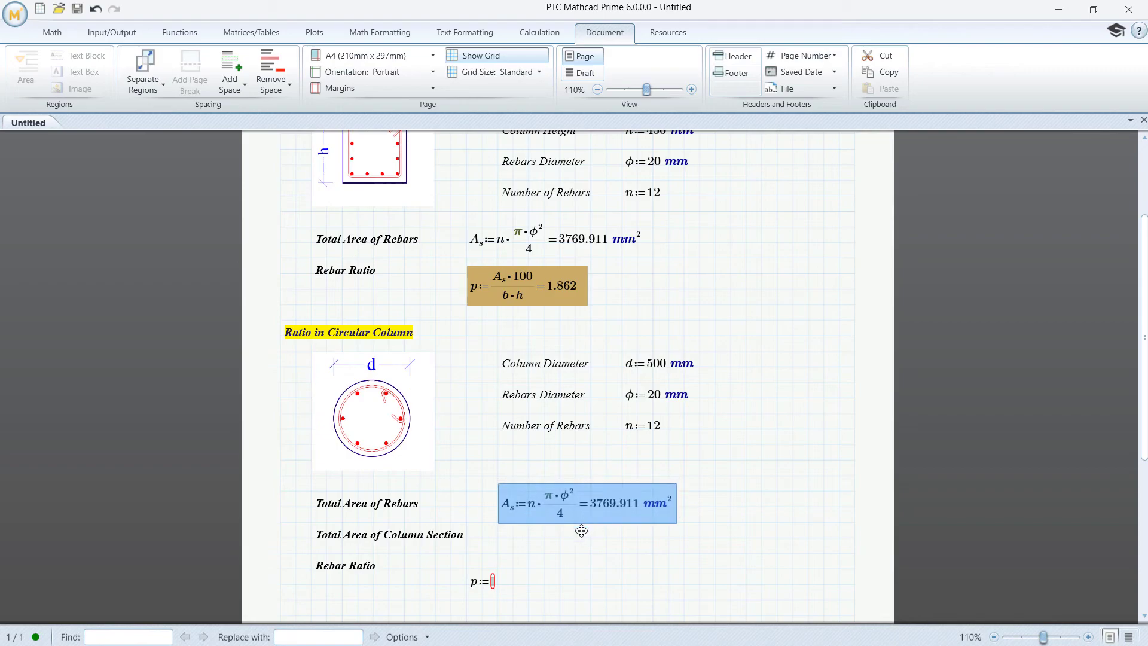
- Start a definition A_c := with a subscript c beside the Total Area of Column Section label
click(503, 540)
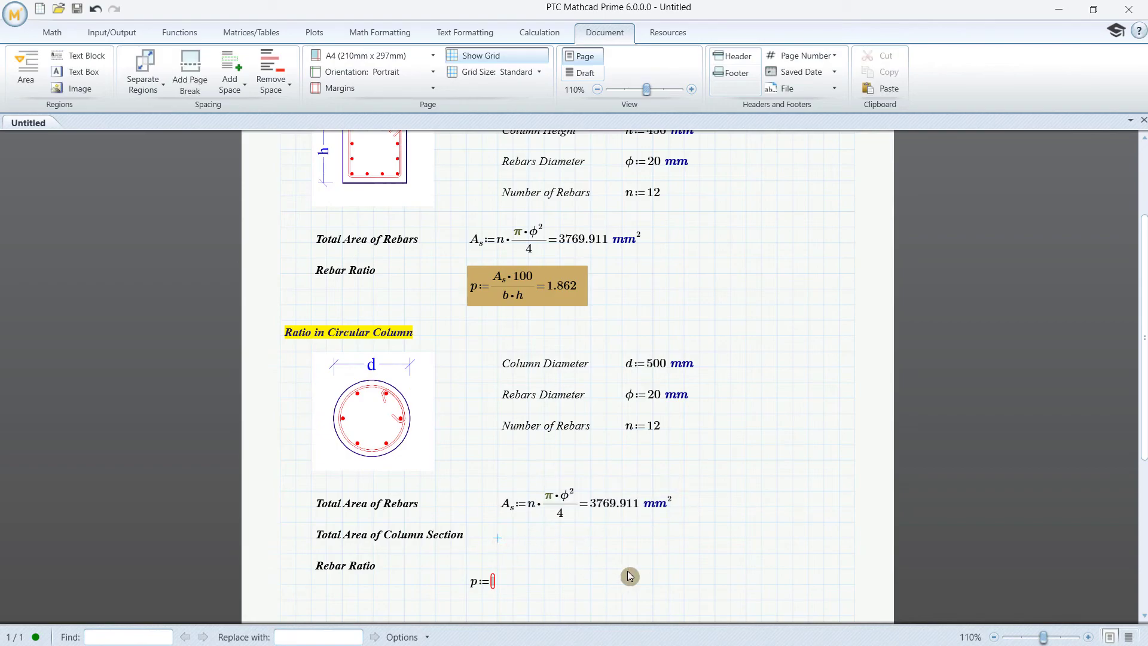
text(A)
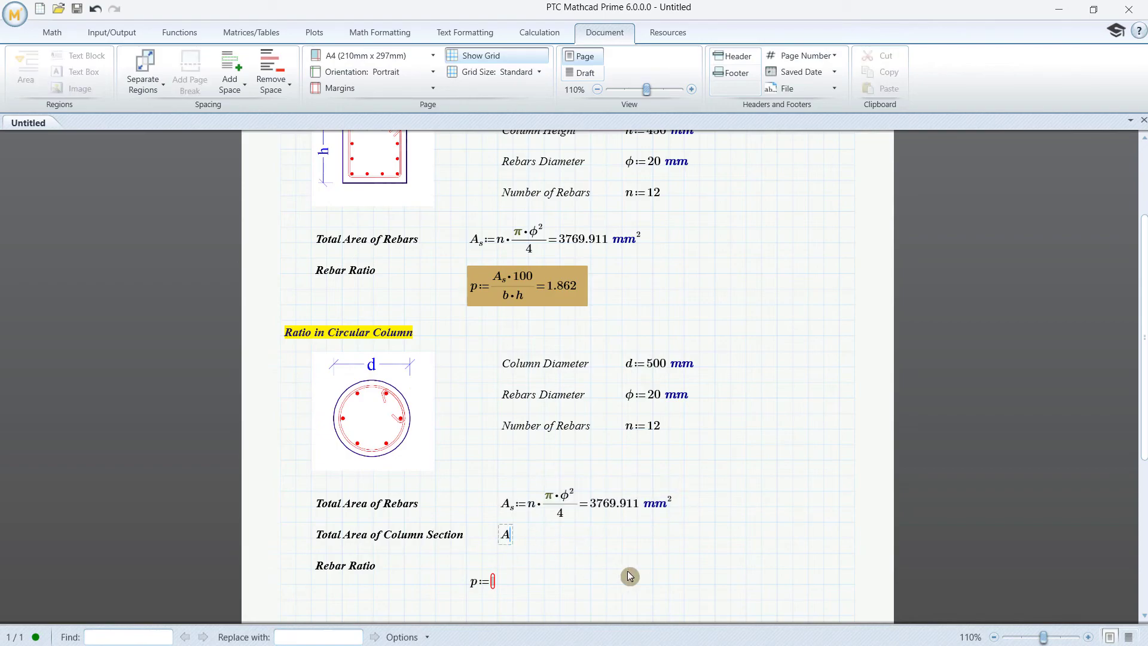
key(ctrl+minus)
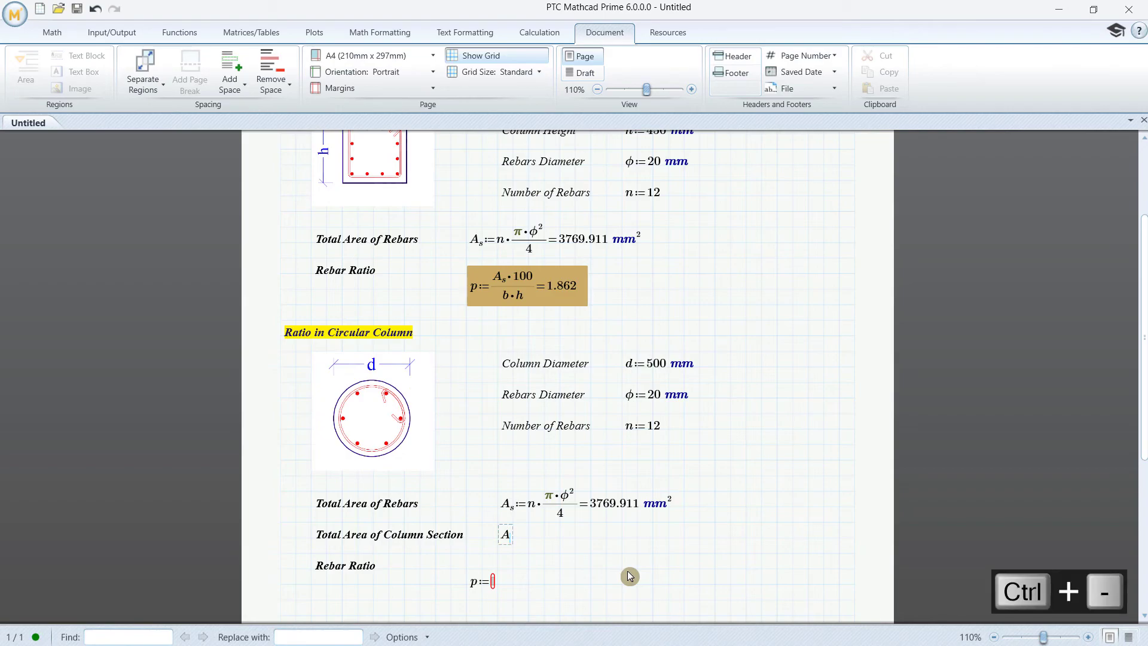
text(c:=)
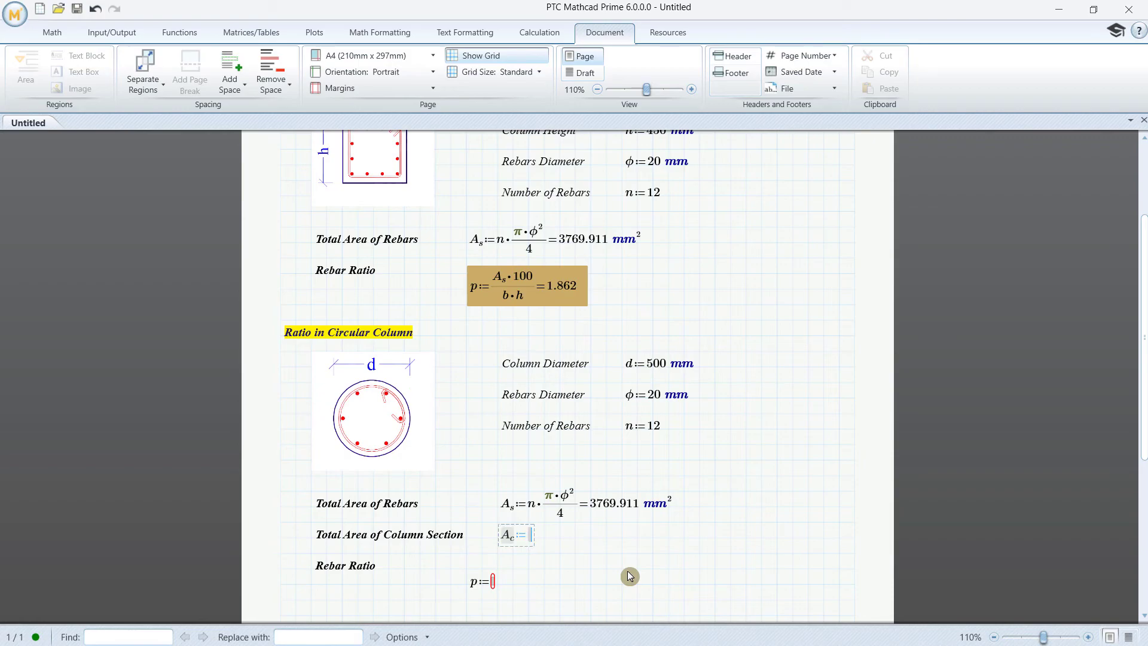
- Enter π·d²/4 as the expression for A_c and evaluate it
text(/)
text(f)
key(BackSpace)
text(p)
key(ctrl+g)
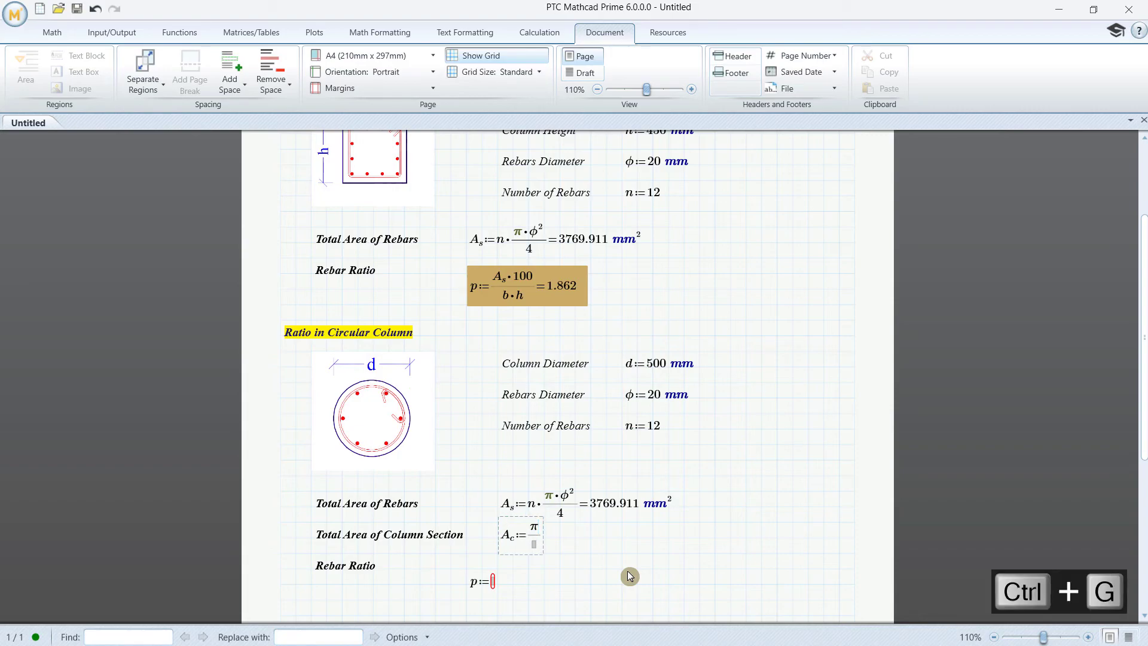
text(*)
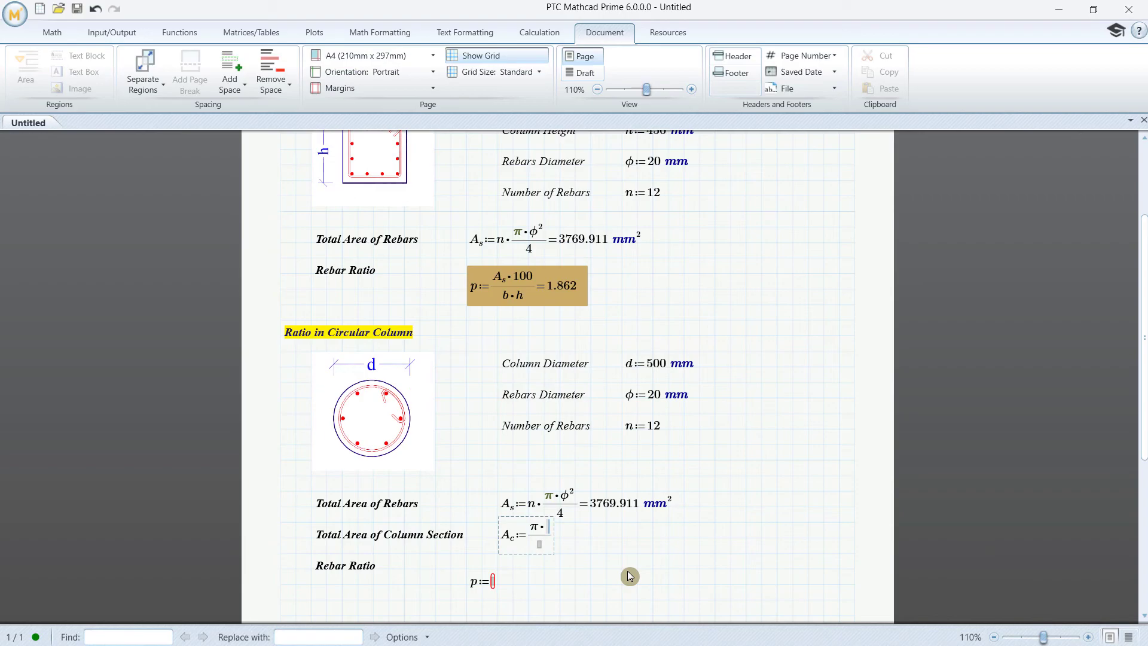
text(d^2)
key(Tab)
text(4=)
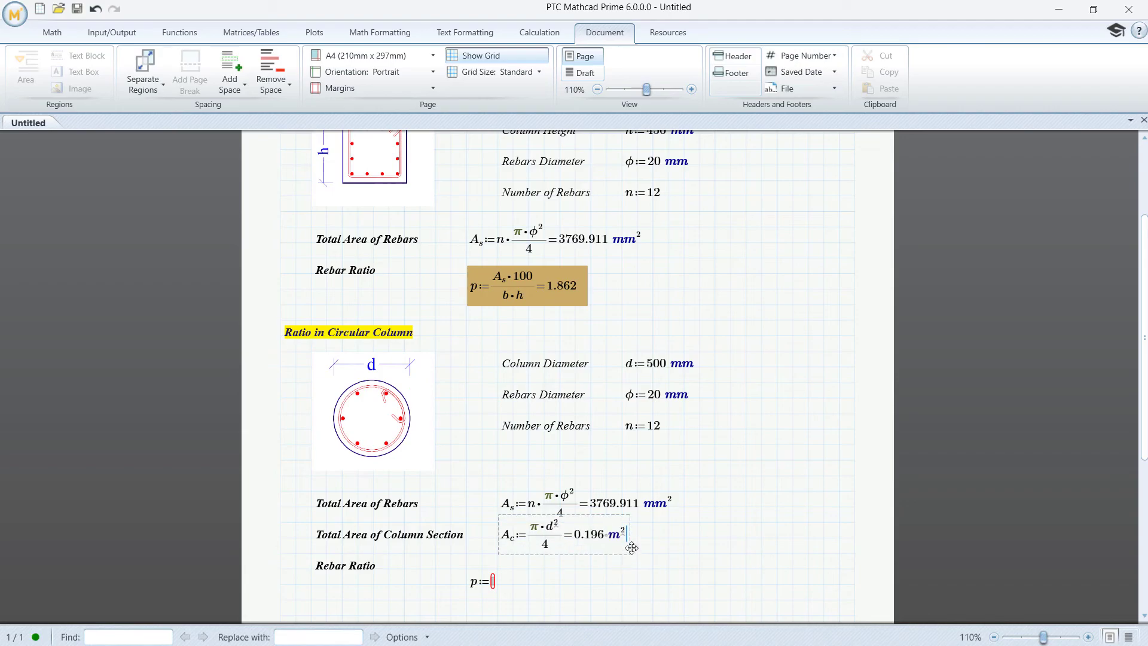
- Change the result unit of the column section area A_c to mm²
click(616, 538)
text(m)
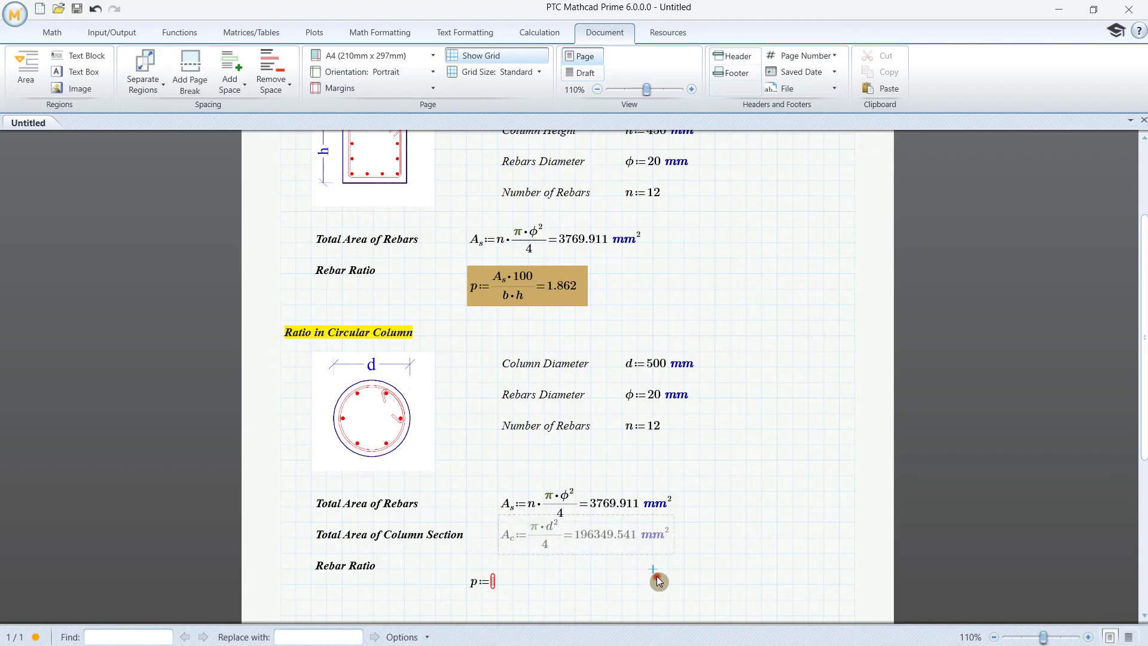
click(656, 573)
- Insert a fraction in the circular column's p definition with A_s·100 as its numerator
click(493, 583)
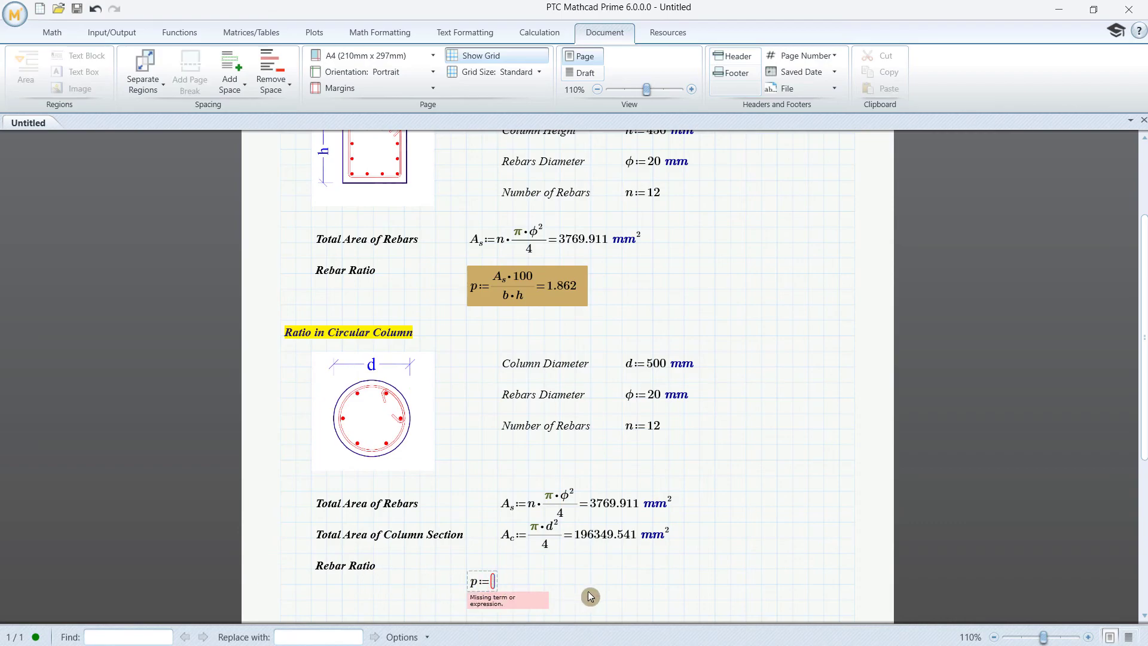
text(/)
text(A)
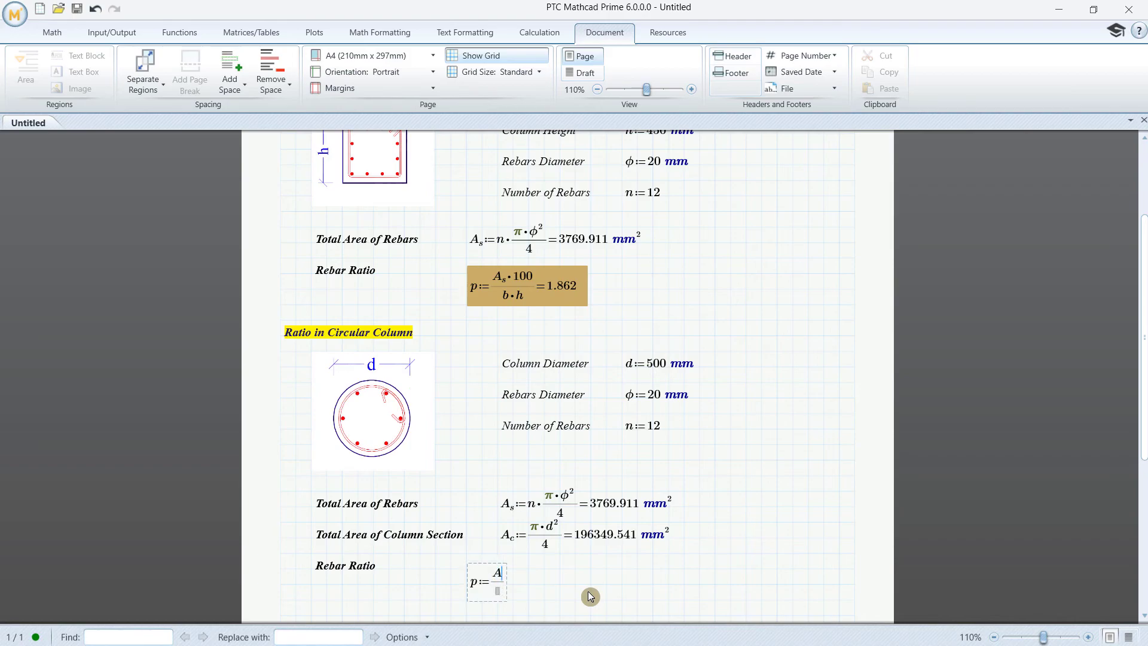
key(ctrl+minus)
text(s)
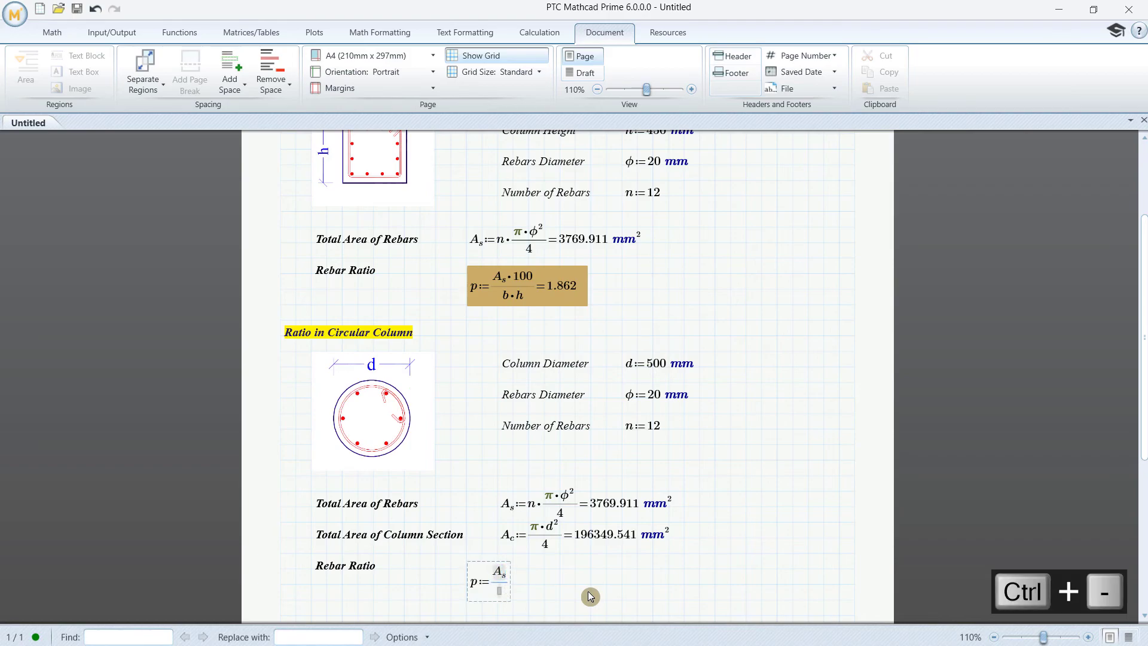
key(Down)
key(Up)
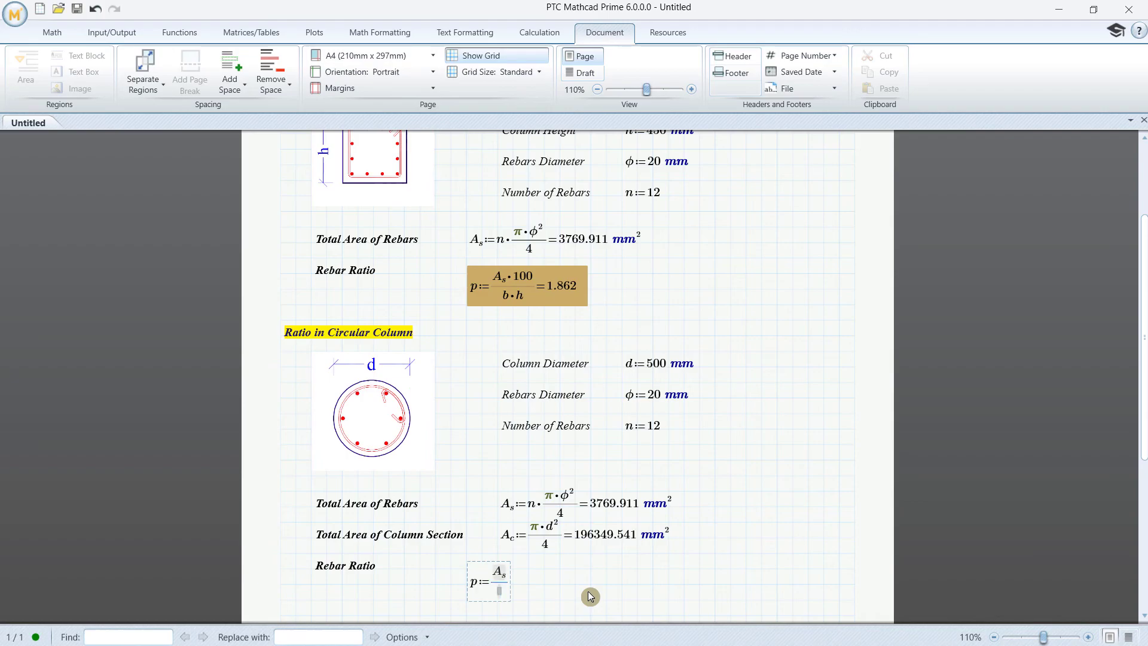
key(ctrl+minus)
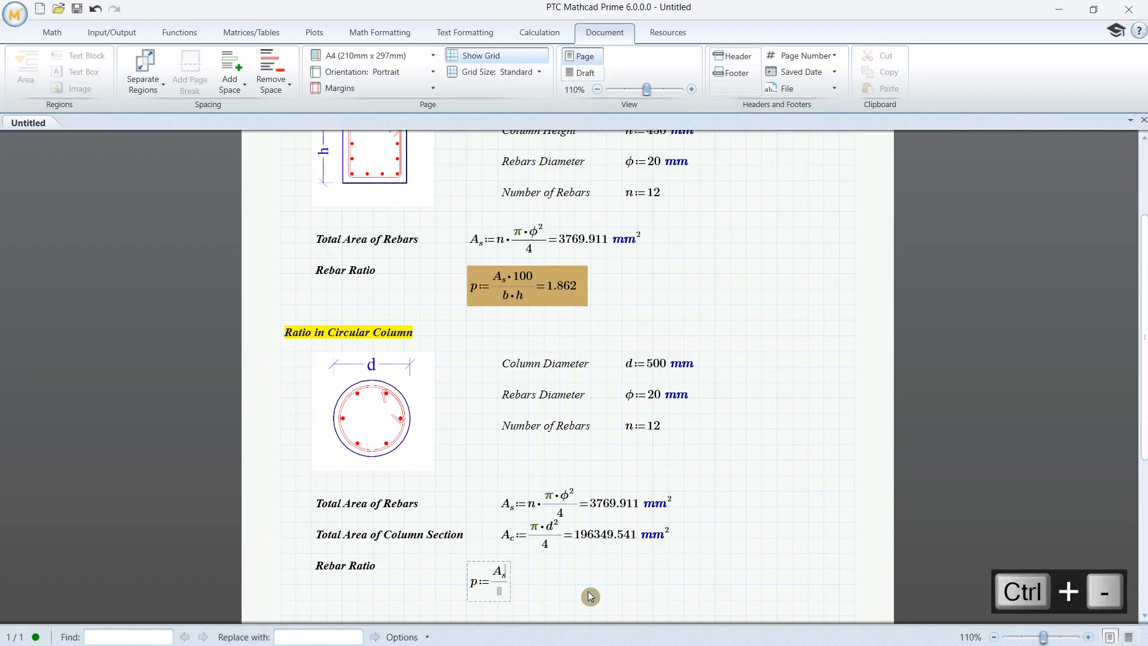
text(*1)
text(00)
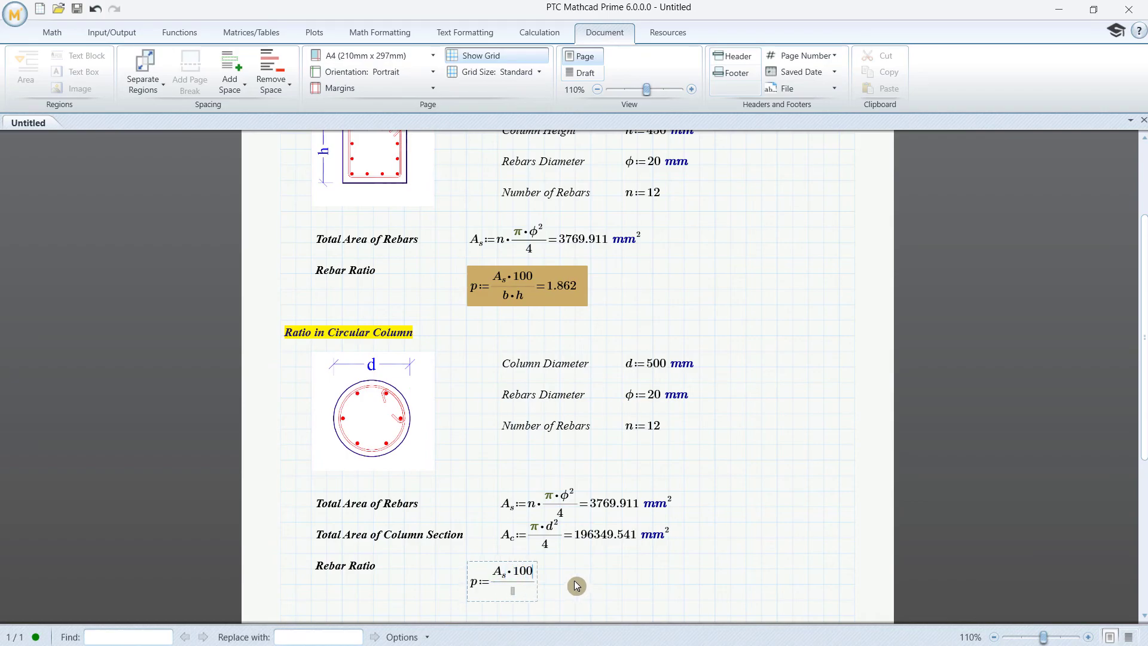
- Enter A_c as the denominator of the circular column's p formula and evaluate the ratio
click(519, 595)
text(A)
key(ctrl+minus)
text(c)
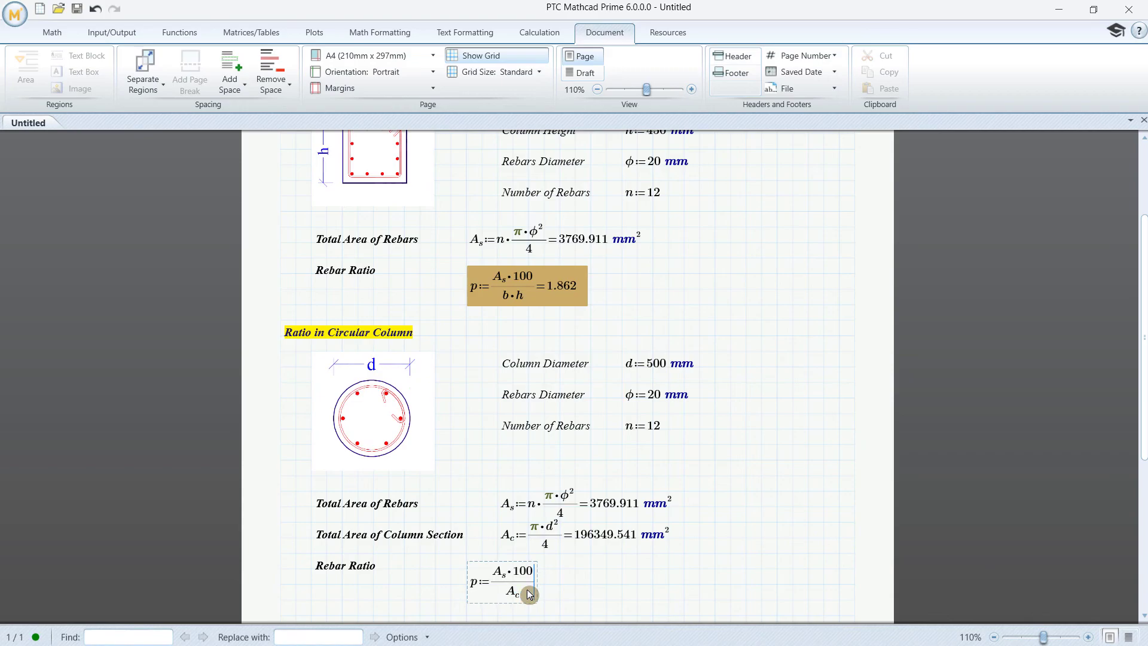
text(=1.92)
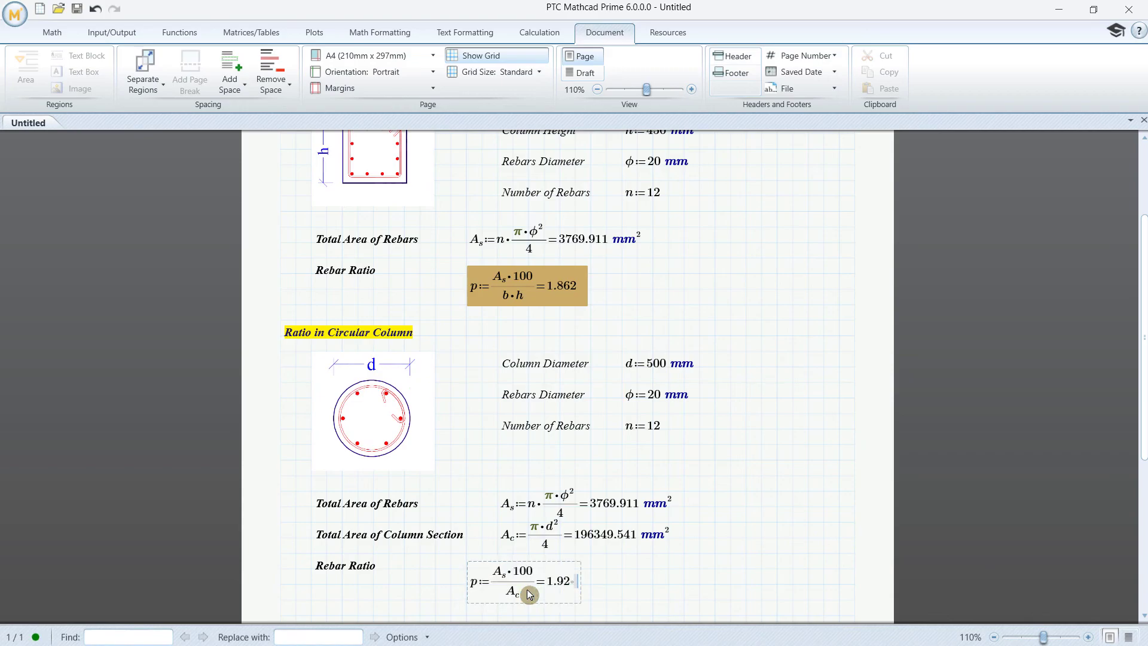
click(669, 584)
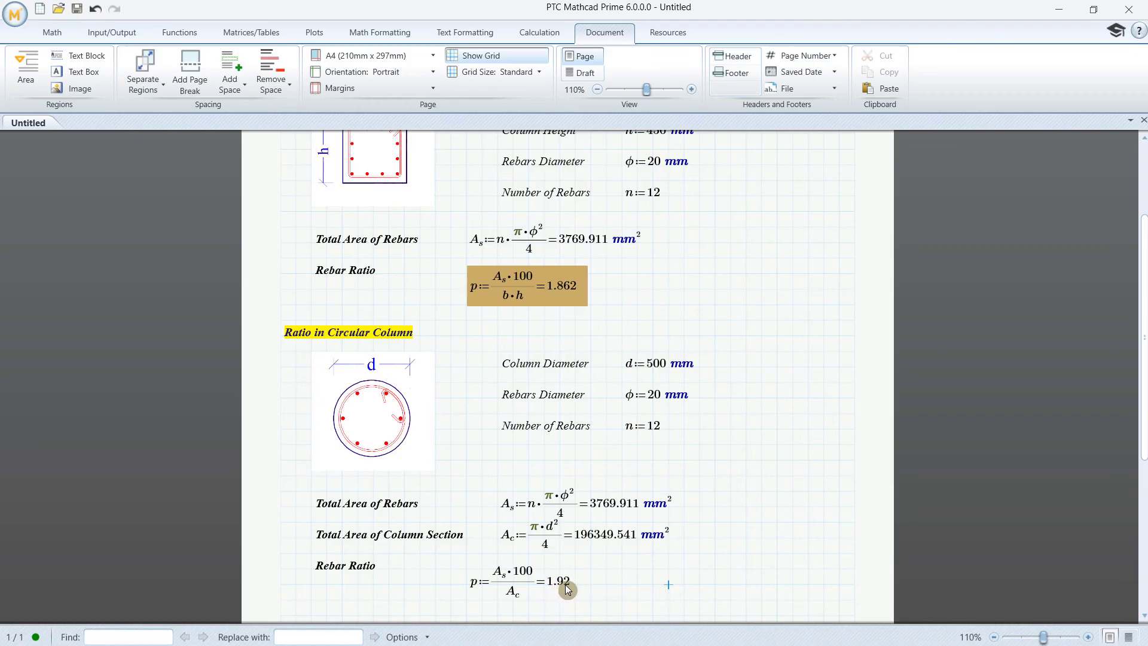
- Highlight the circular column's rebar ratio formula with the same tan colour as the rectangular column's ratio
scroll(567, 589, down, 1)
click(543, 549)
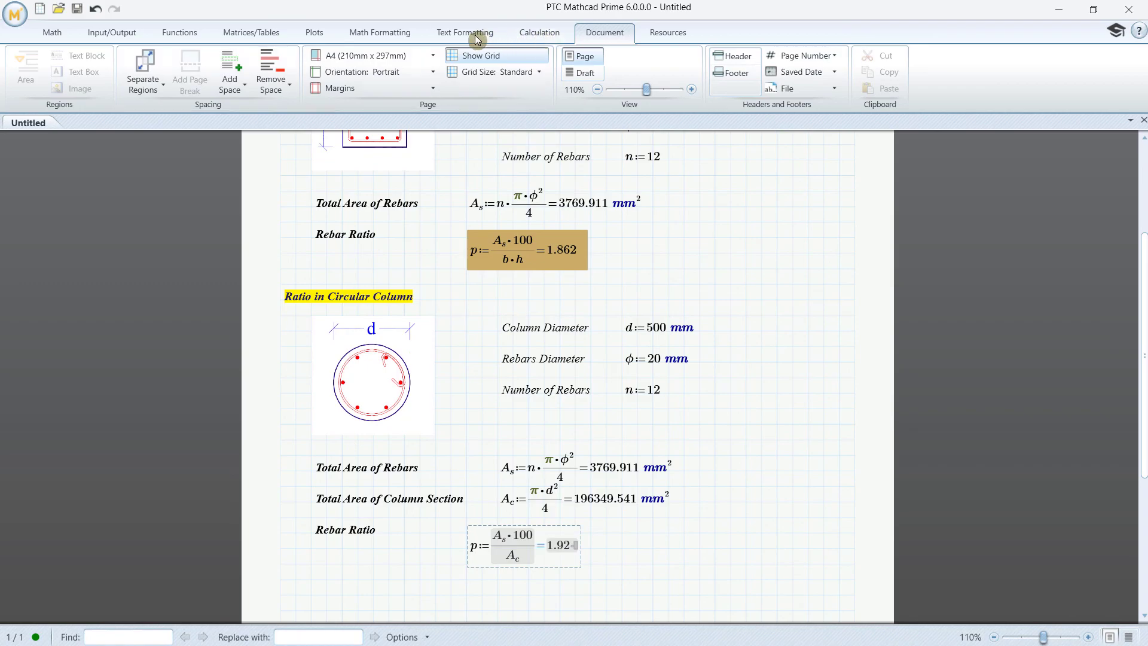
click(414, 33)
click(52, 80)
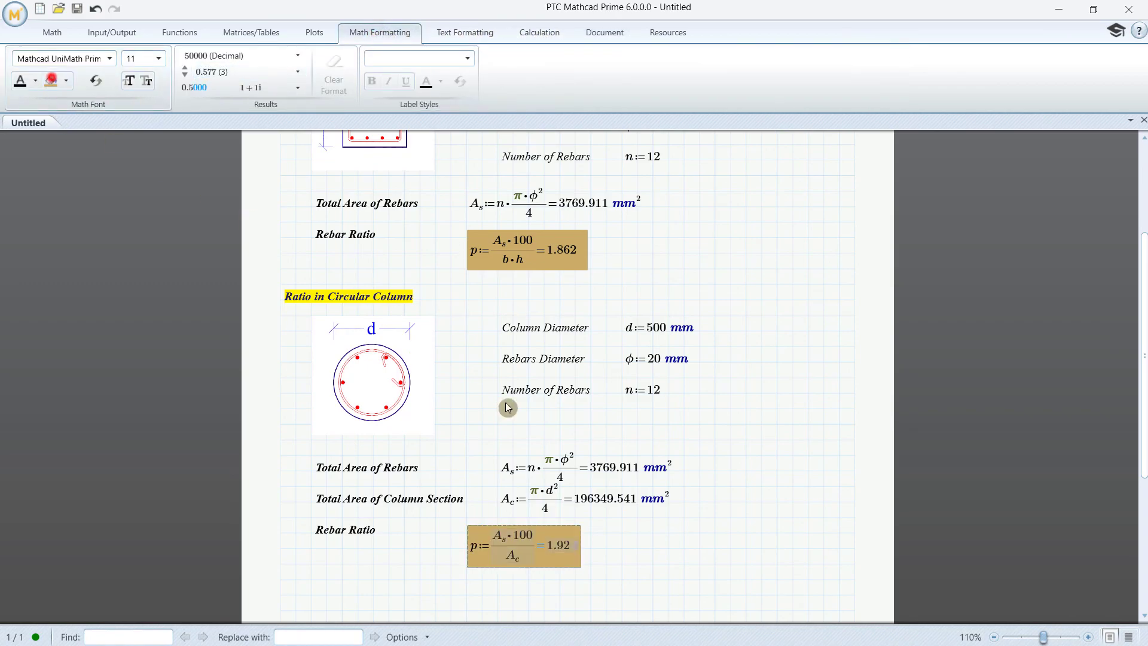
click(627, 571)
scroll(690, 538, up, 5)
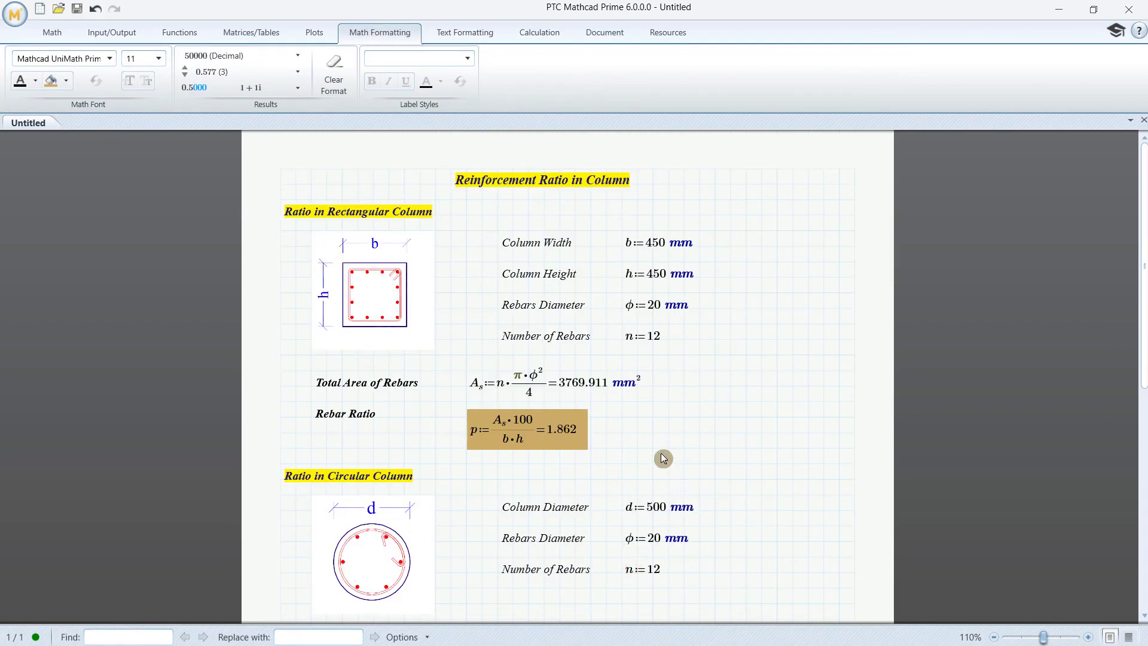
scroll(662, 458, down, 1)
scroll(656, 451, up, 1)
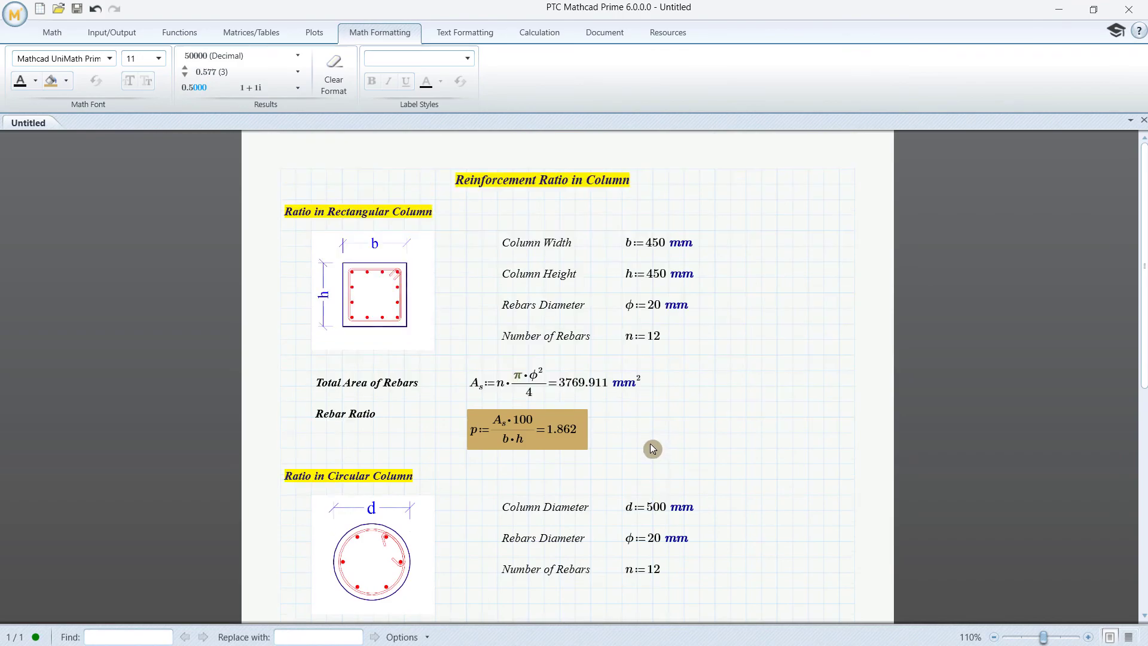